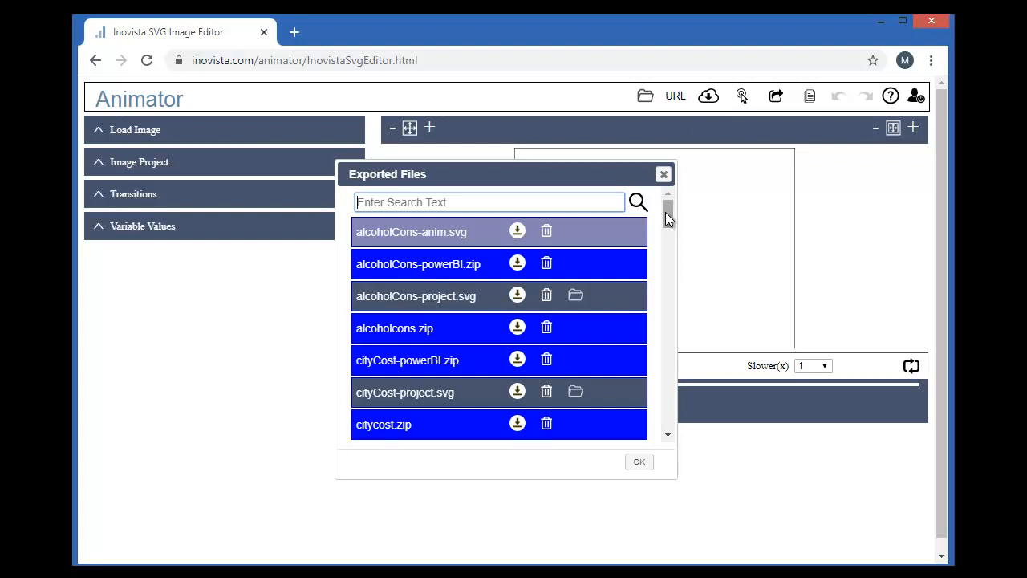
Step: Open the exported project Weather2-project.svg and play its weather animation
left_click_drag(665, 211, 665, 386)
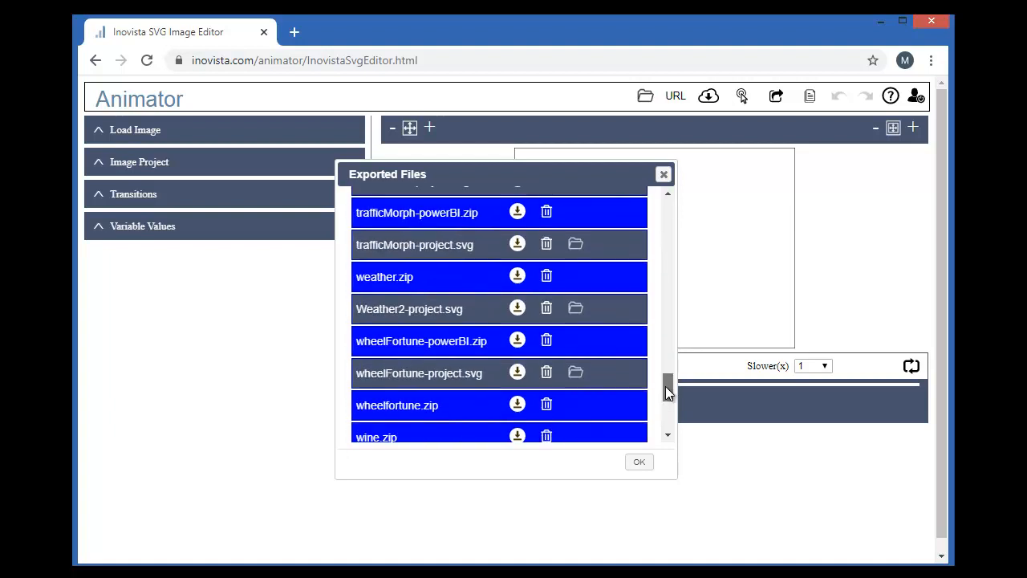
left_click(575, 309)
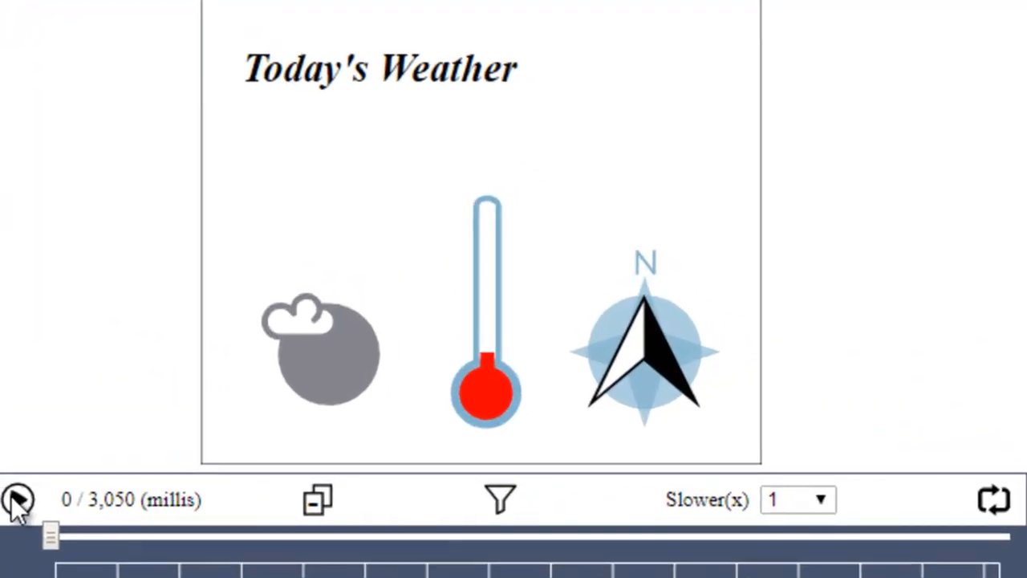
left_click(18, 502)
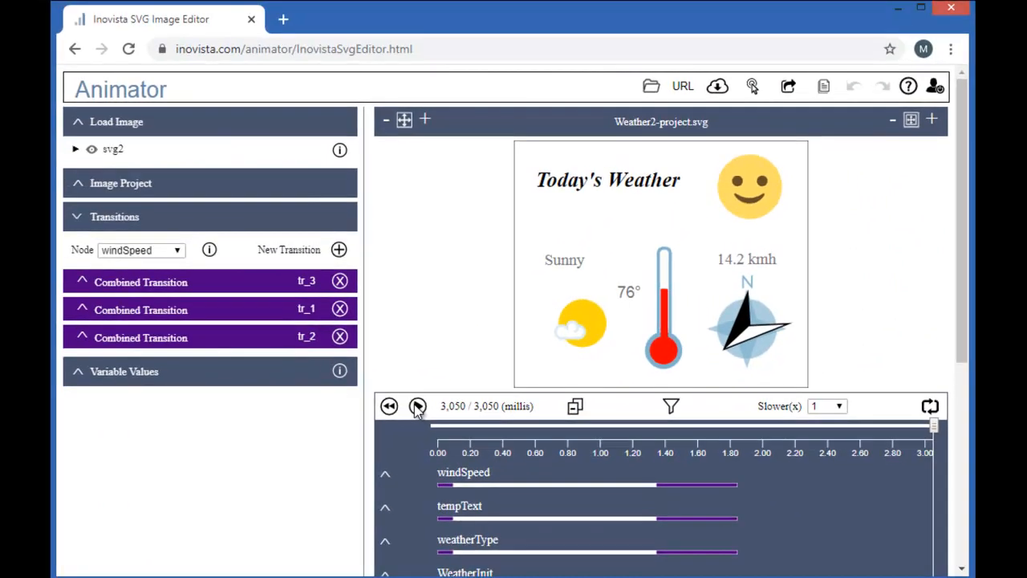
left_click(417, 406)
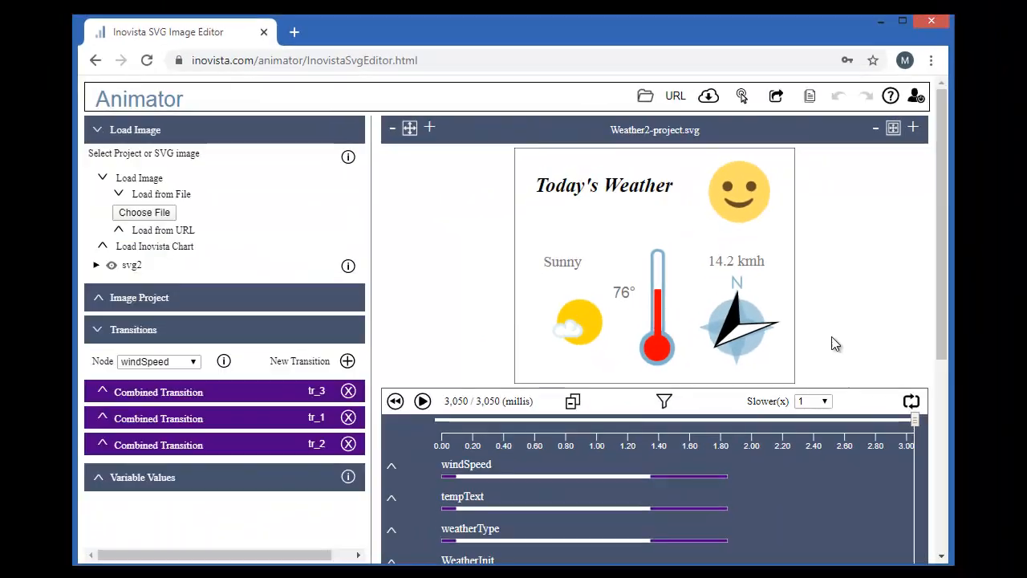
Step: Load the image Weather1a.svg from the tmp folder
left_click(644, 97)
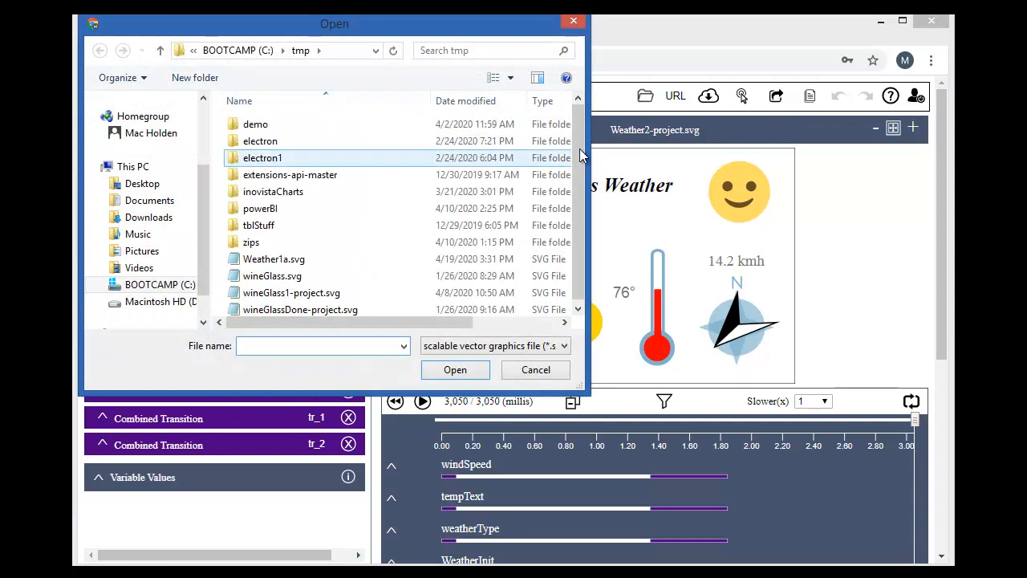
scroll(551, 242, "down", 1)
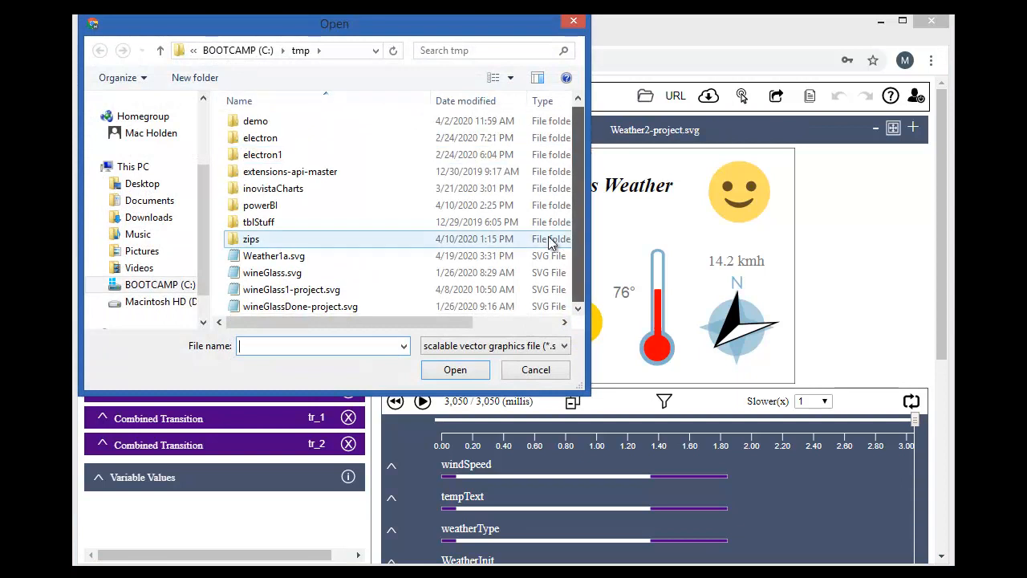
double_click(295, 256)
left_click(528, 361)
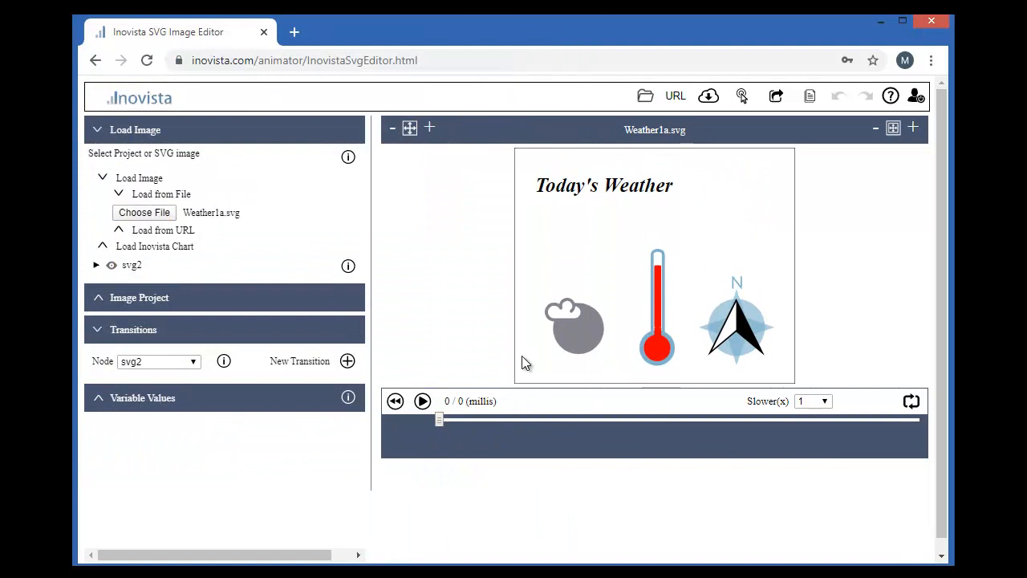
Step: Expand the svg2 node tree and examine which image parts correspond to its nodes, including the thermometer, arrow, weather icons and WeatherInit
left_click(95, 265)
left_click_drag(356, 318, 348, 385)
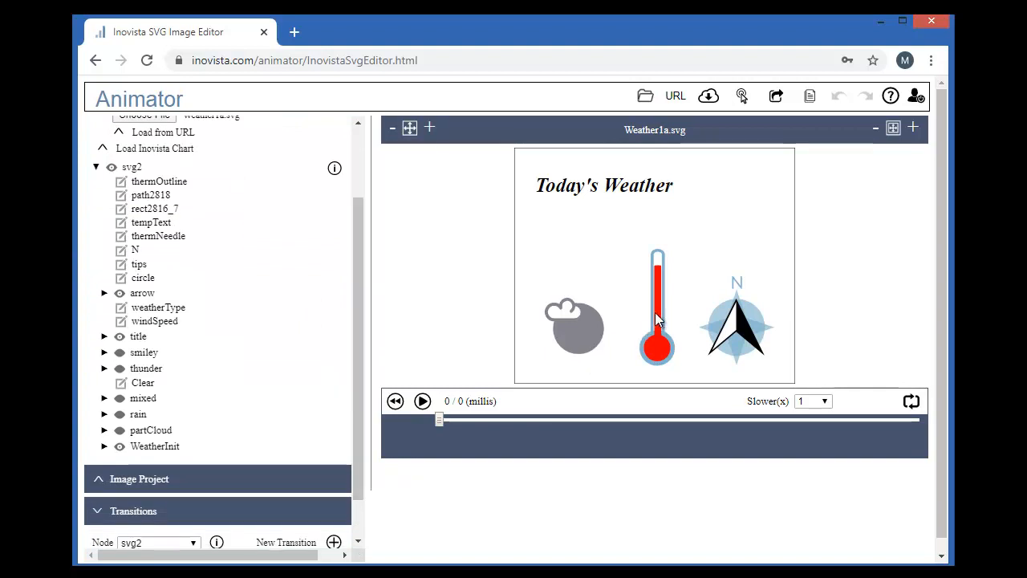
left_click(146, 237)
left_click(152, 183)
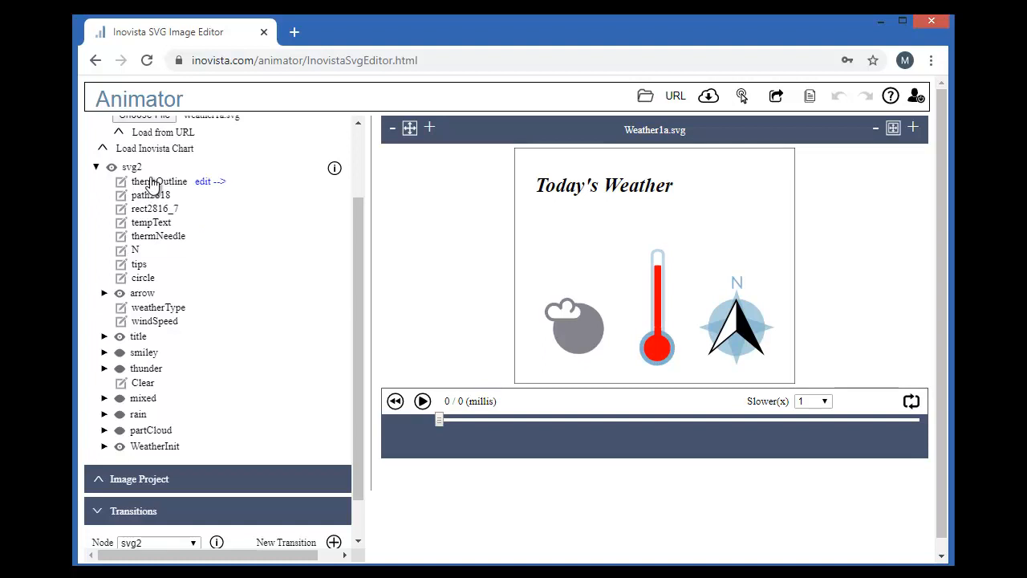
left_click(141, 294)
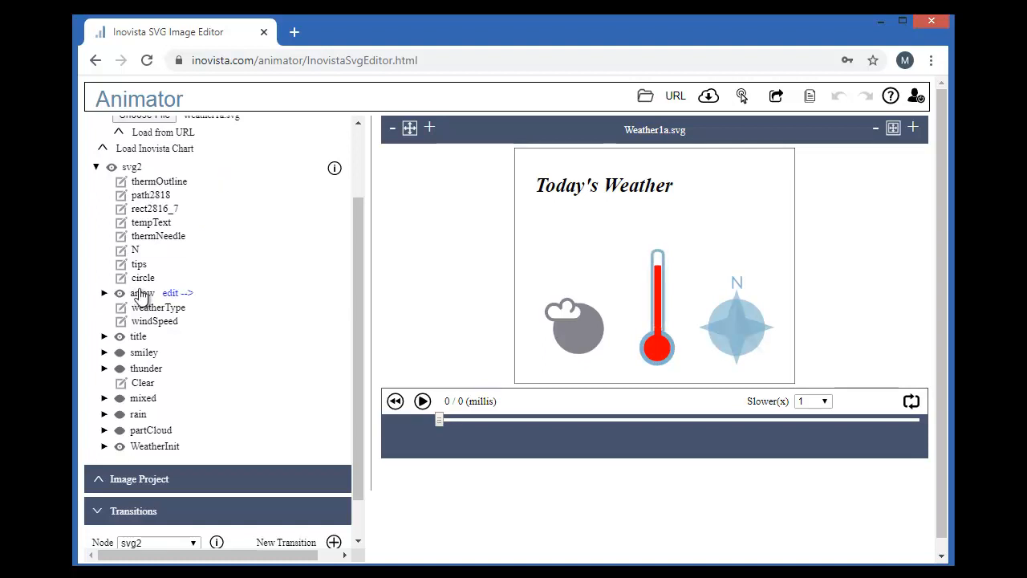
left_click(734, 331)
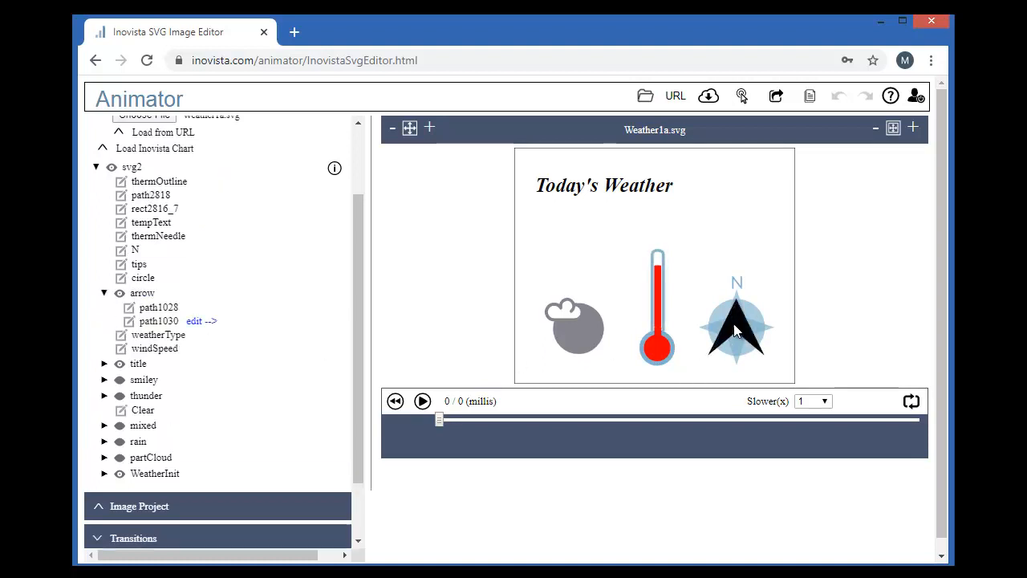
left_click(652, 336)
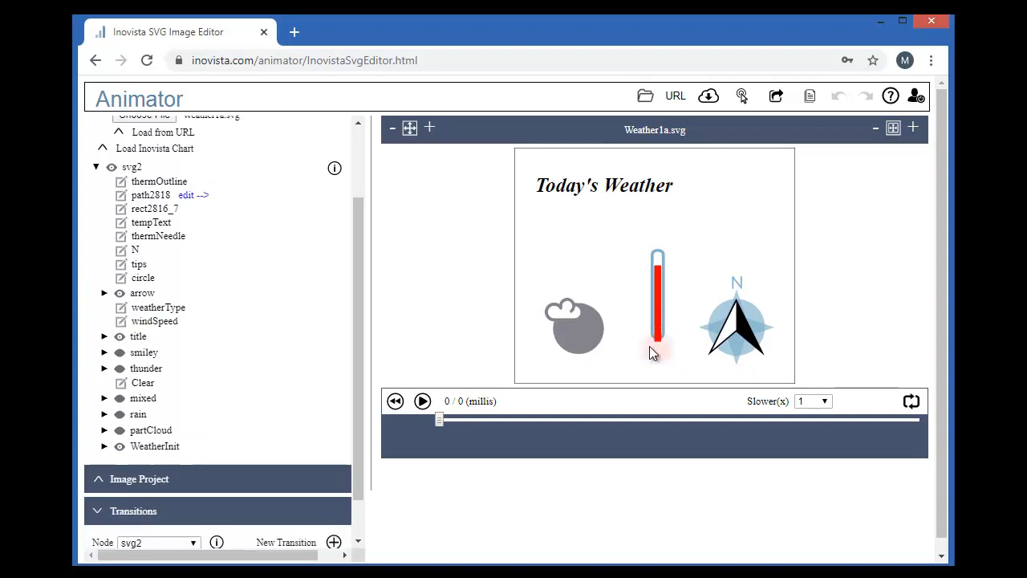
left_click(575, 342)
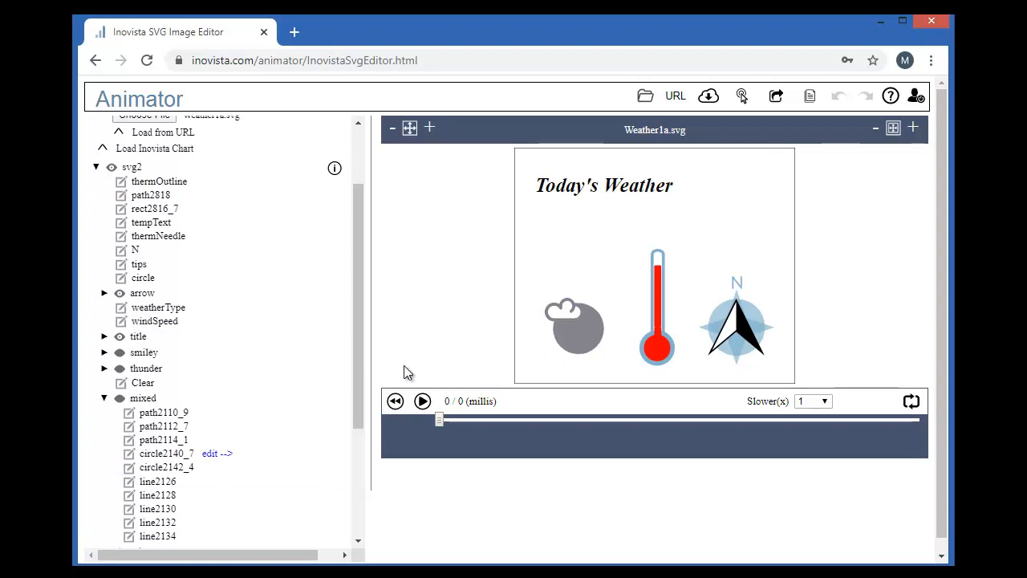
left_click_drag(357, 376, 363, 457)
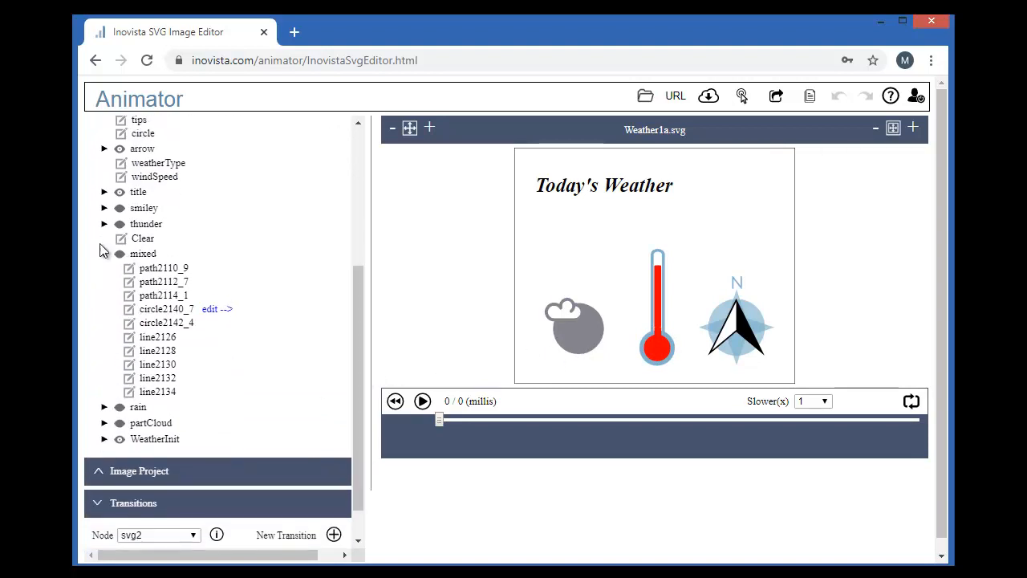
left_click(103, 253)
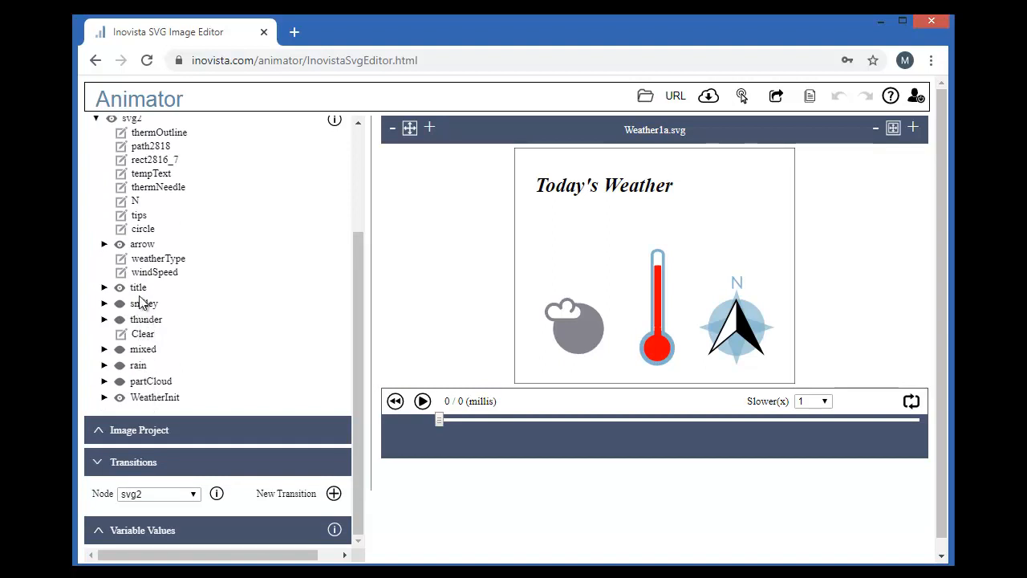
left_click(120, 398)
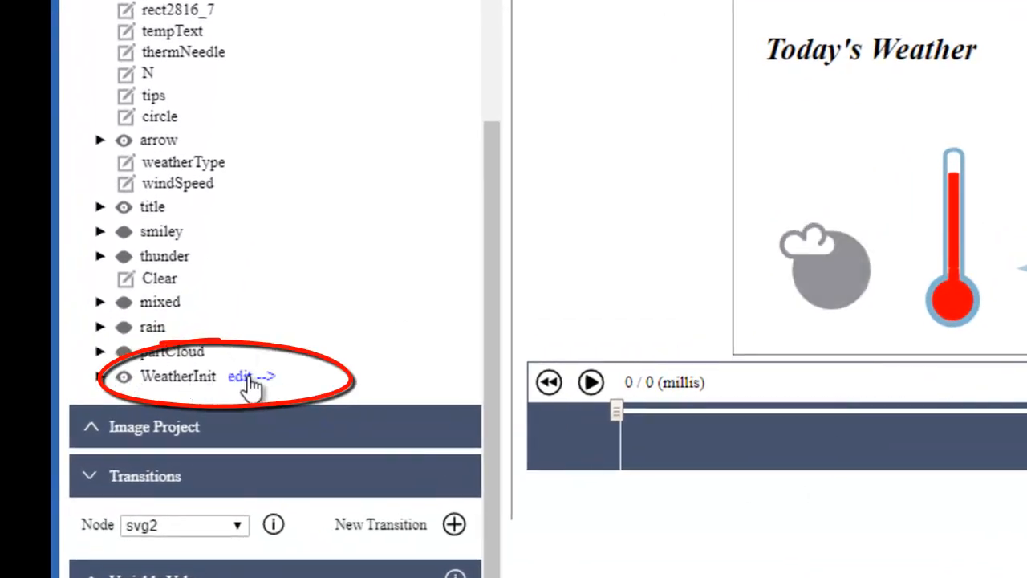
Step: Select the WeatherInit node for editing and add a Combination transition to it
left_click(248, 377)
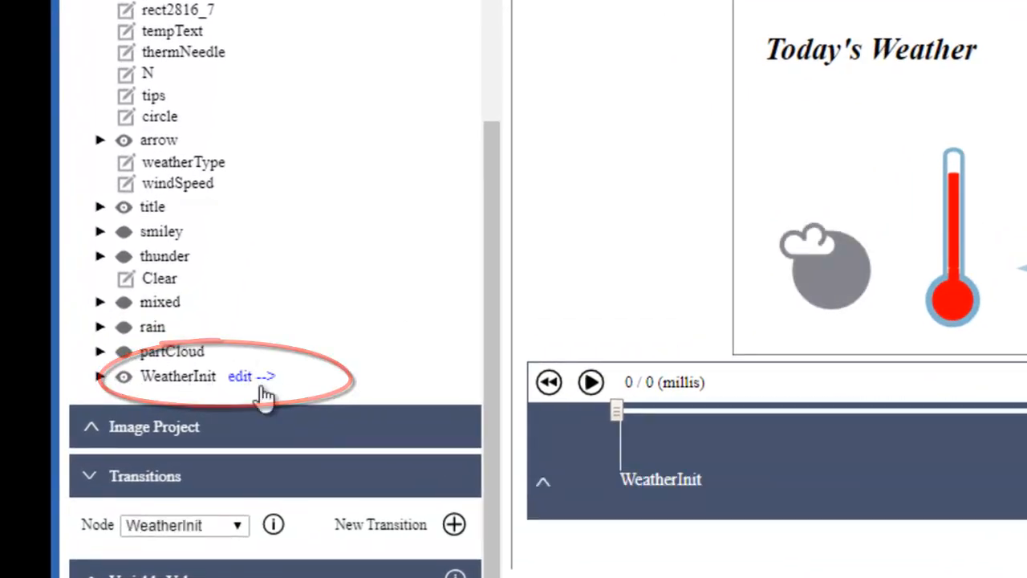
left_click(454, 524)
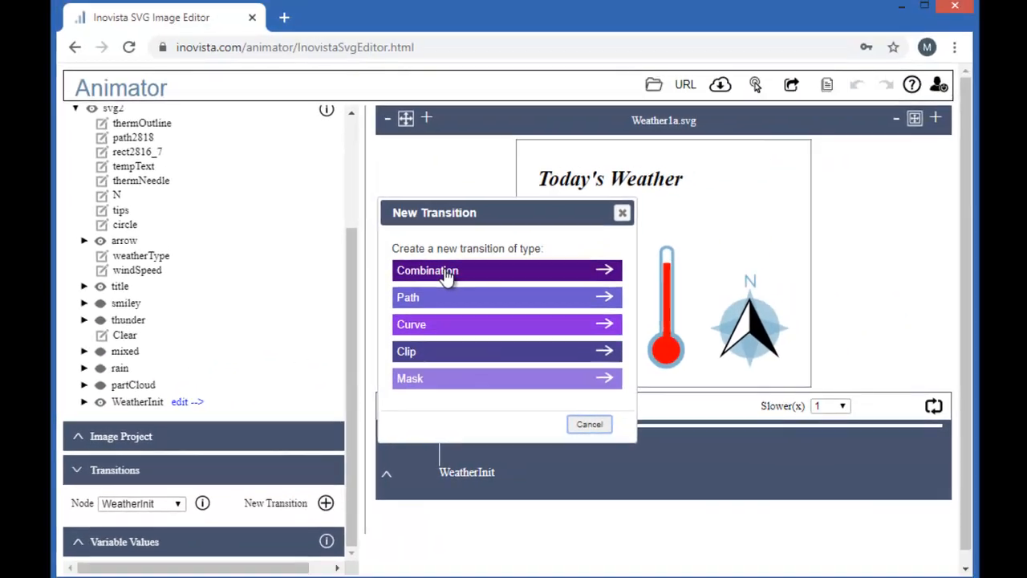
left_click(631, 193)
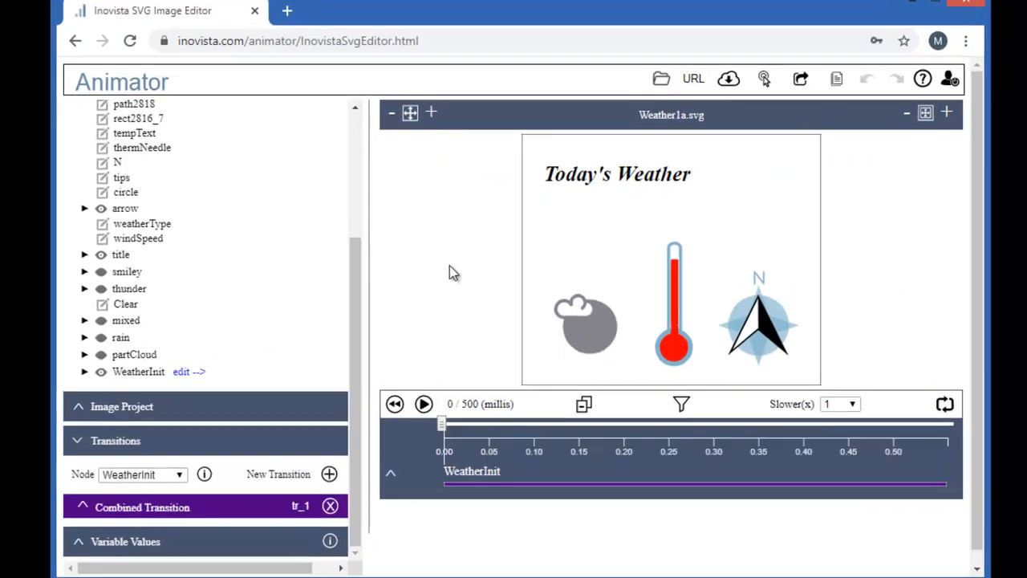
Step: Set the WeatherInit transition's duration to 750 ms and include scaling with an X scale of 0
left_click(257, 501)
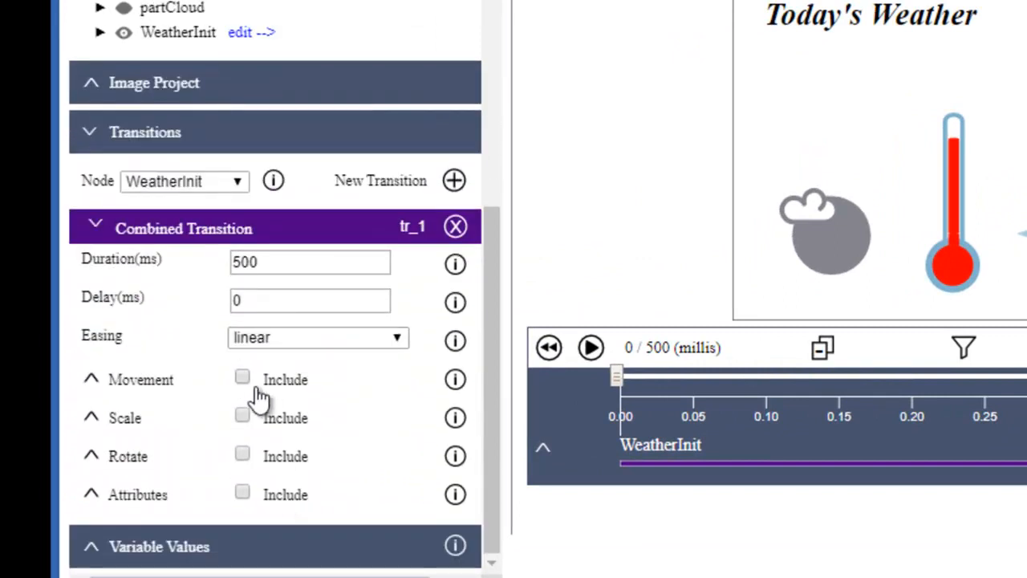
left_click(290, 260)
double_click(290, 260)
type("750")
left_click(243, 417)
left_click(120, 420)
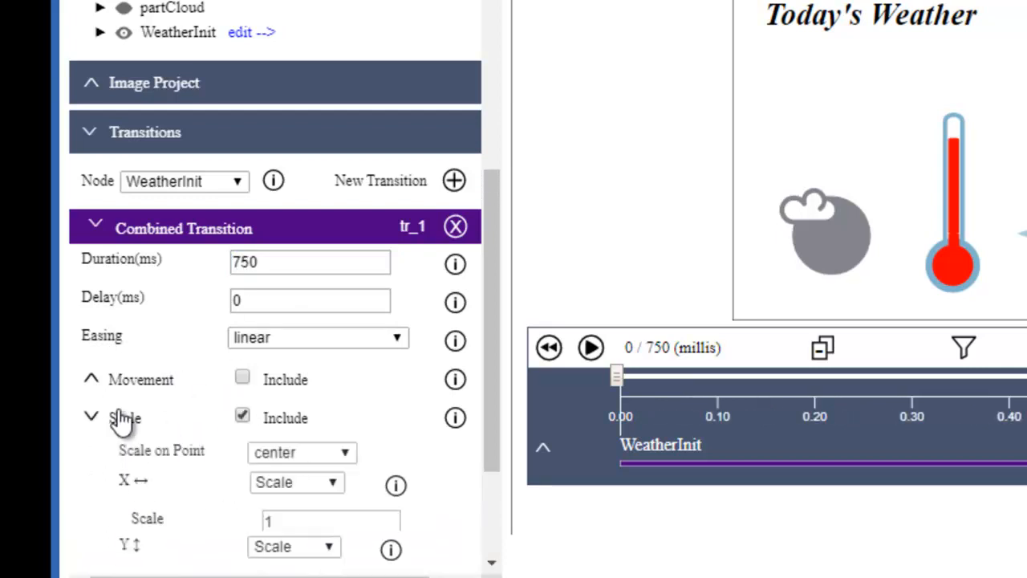
scroll(120, 420, "down", 3)
left_click(324, 318)
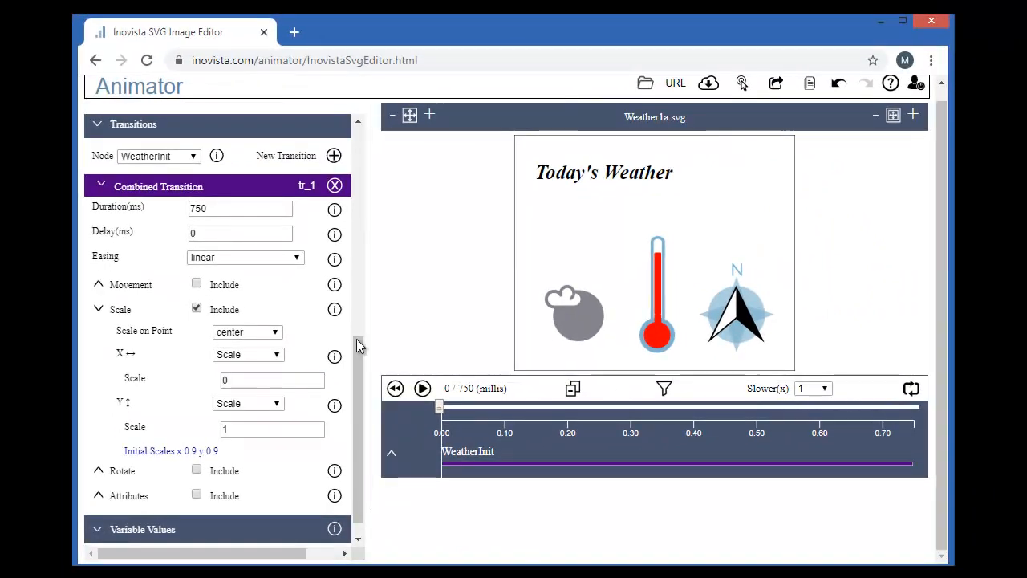
Step: Select the partCloud node for editing and add a Combination transition to it
left_click_drag(361, 363, 371, 211)
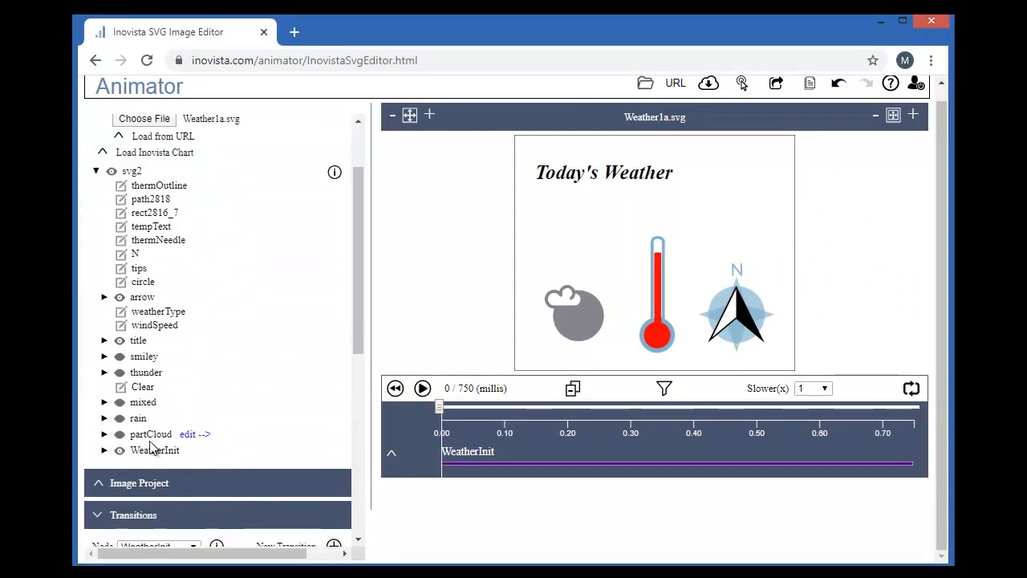
left_click(195, 434)
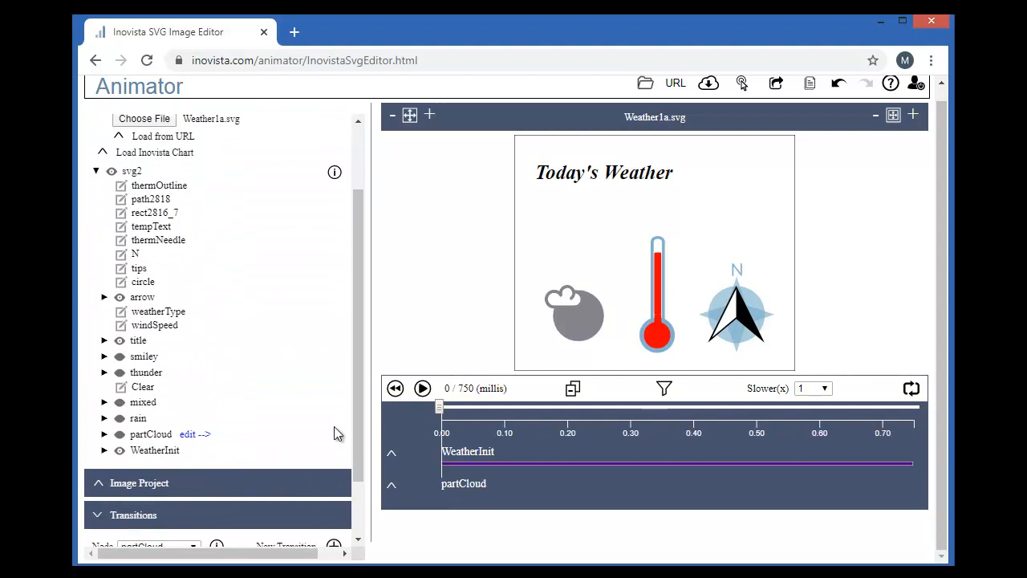
left_click_drag(360, 401, 355, 551)
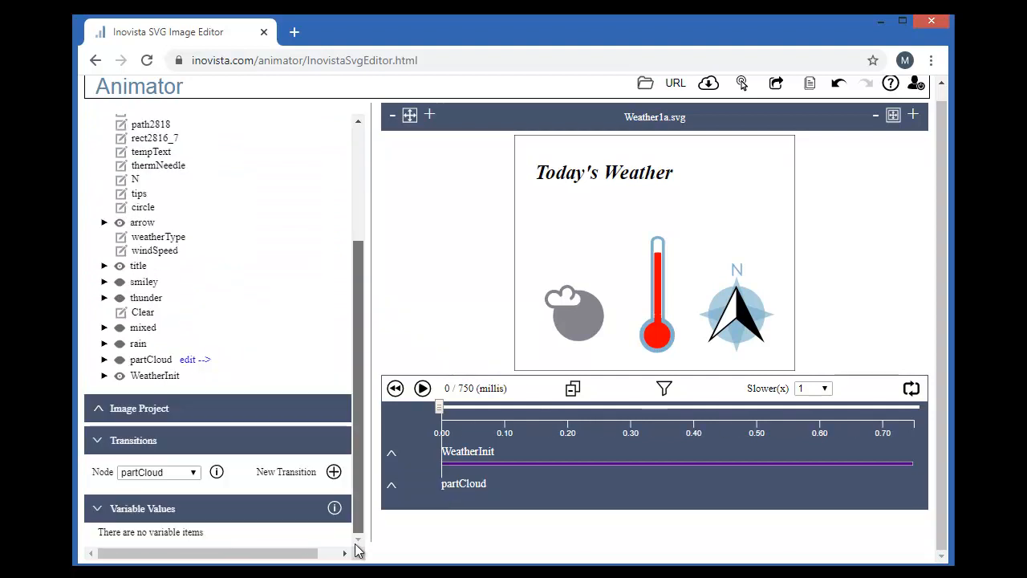
left_click(335, 473)
left_click(428, 277)
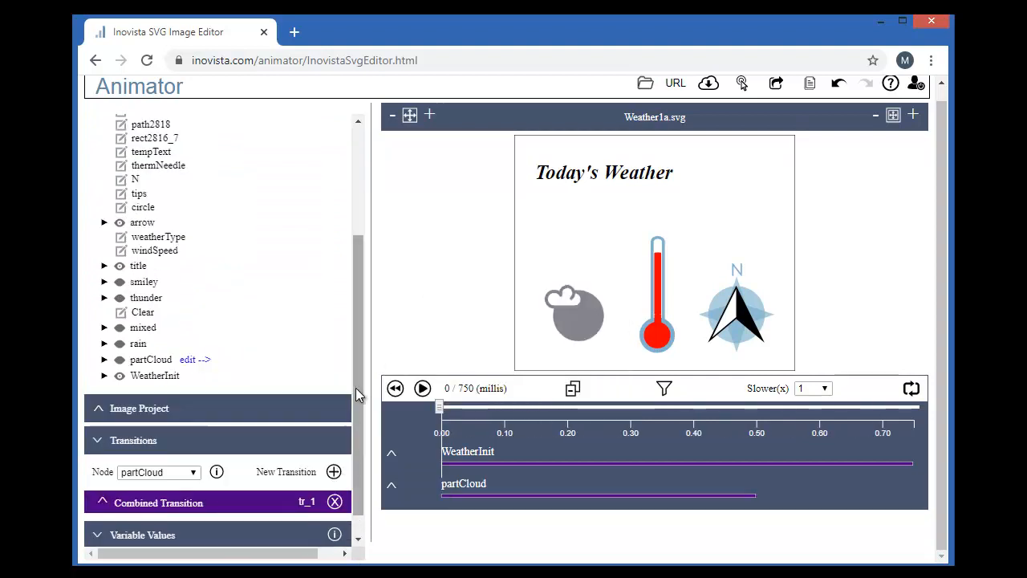
Step: Set the partCloud transition's duration to 0 ms and include scaling with an X scale of 0
scroll(355, 393, "down", 1)
left_click(160, 478)
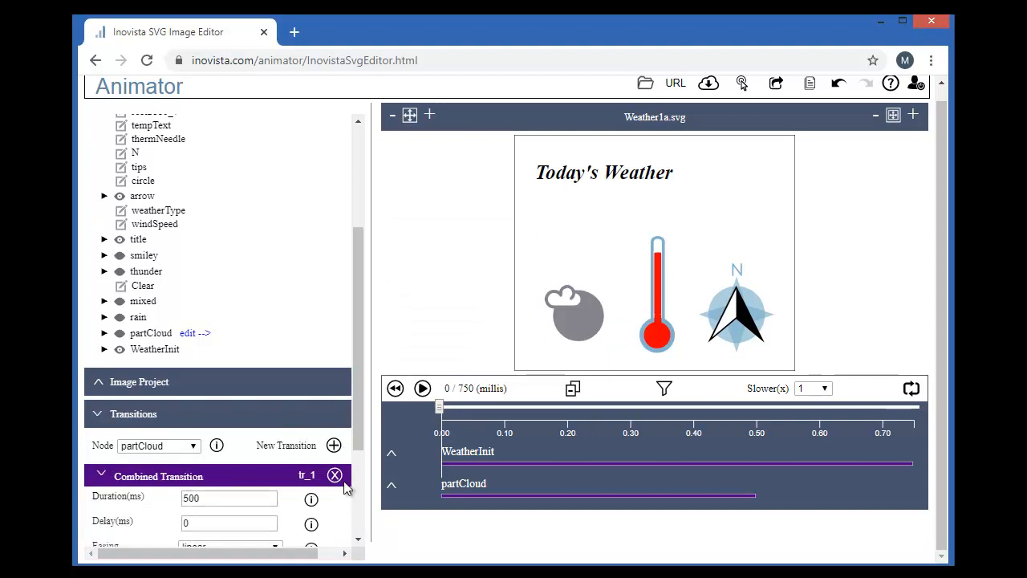
scroll(356, 412, "down", 2)
double_click(234, 324)
type("0")
left_click(197, 426)
left_click(125, 426)
left_click(244, 496)
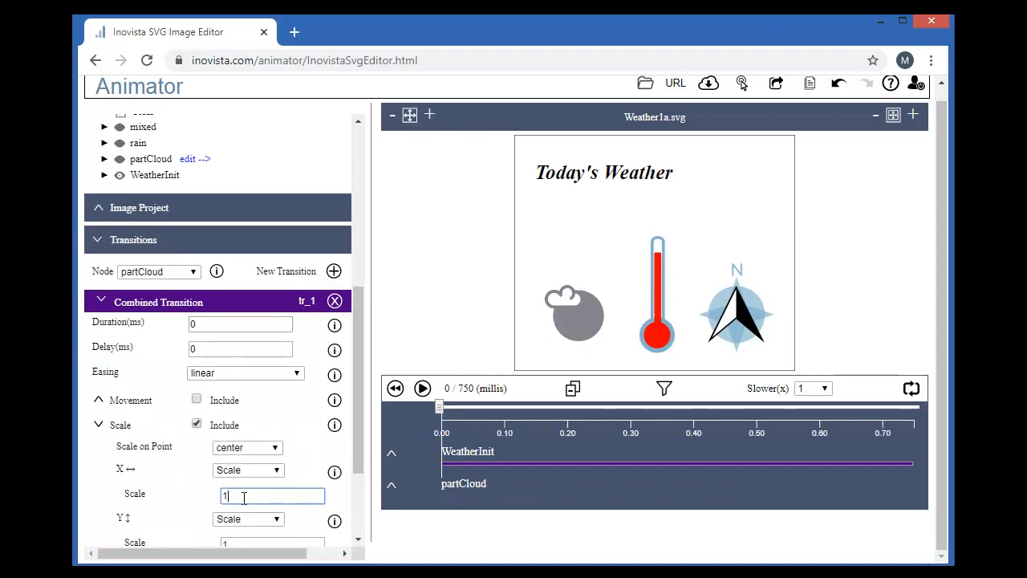
type("0")
Step: Include attributes in partCloud's first transition with an opacity of 1, and collapse its settings
left_click_drag(358, 437, 358, 550)
left_click(99, 475)
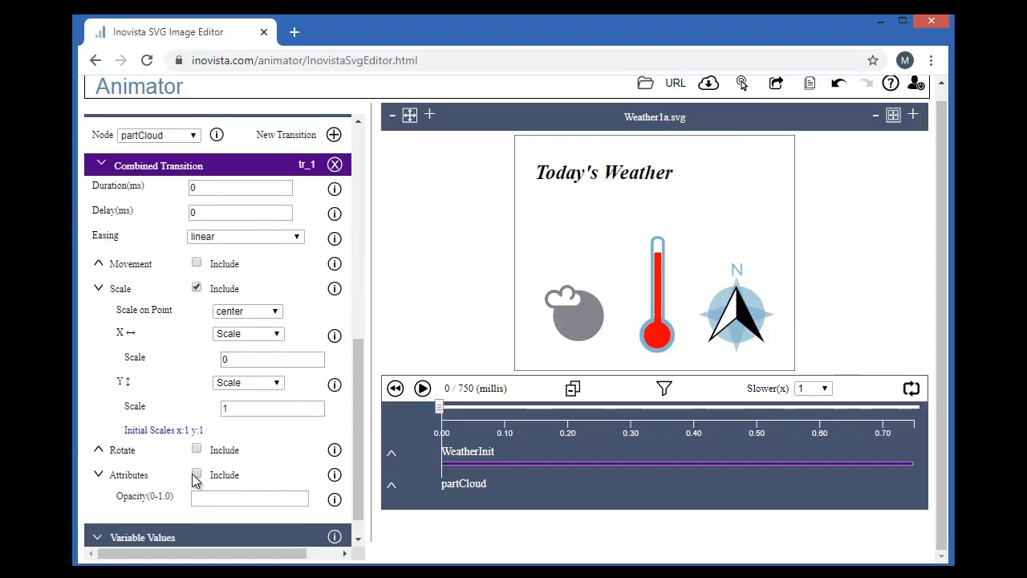
left_click(210, 502)
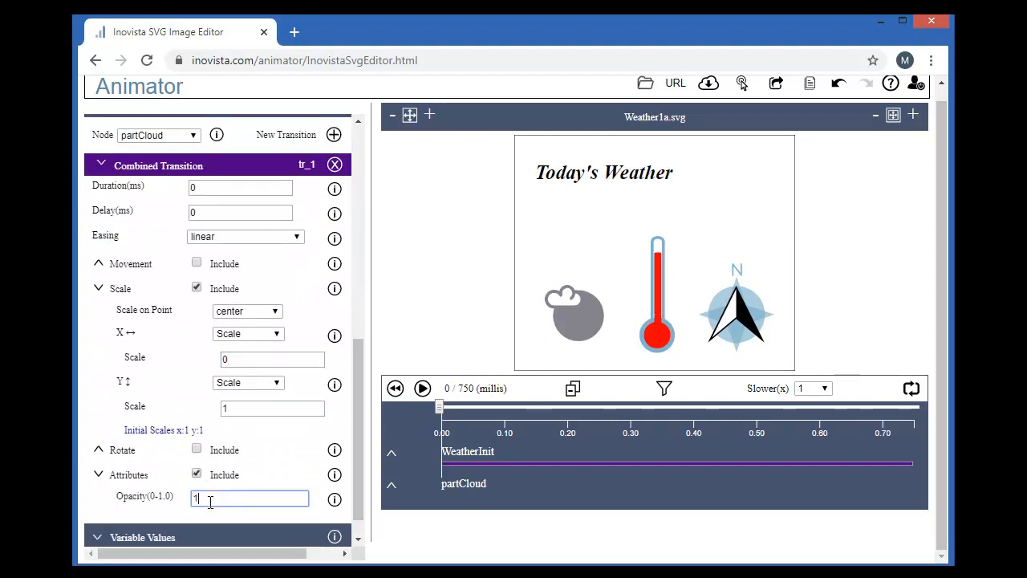
left_click_drag(360, 382, 360, 305)
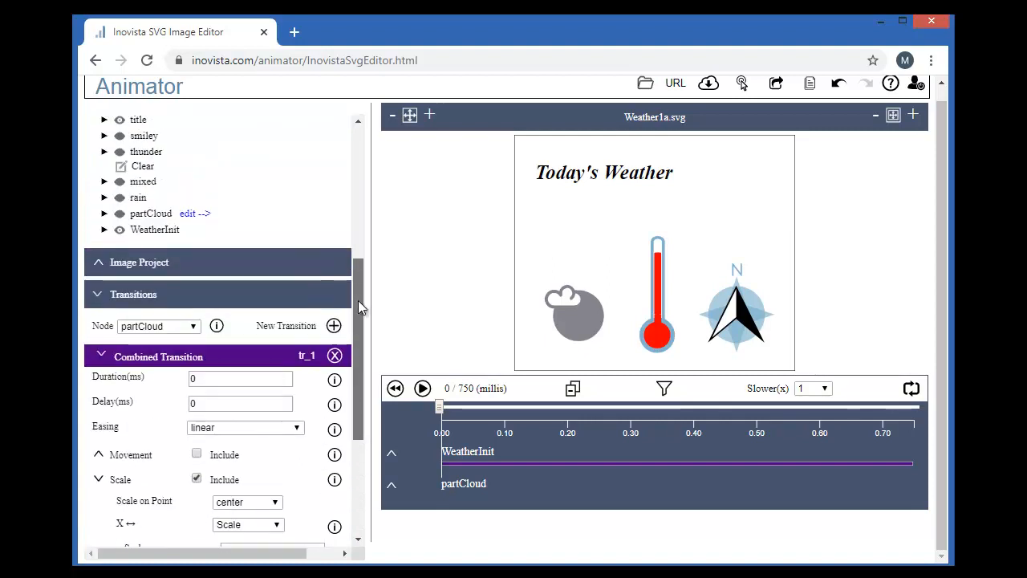
left_click(170, 358)
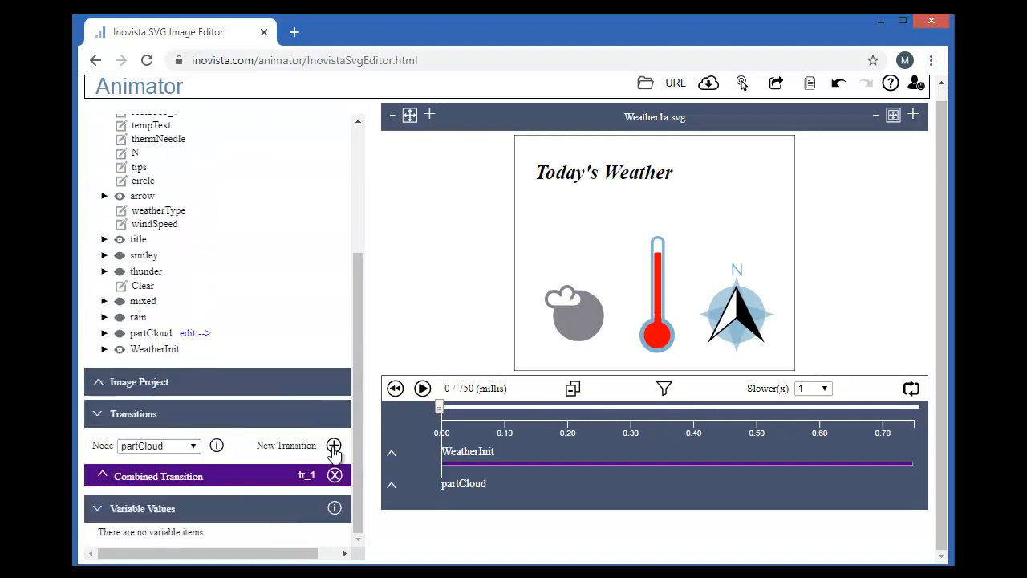
Step: Add a second Combination transition to the partCloud node and expand its settings
left_click(333, 446)
left_click(409, 277)
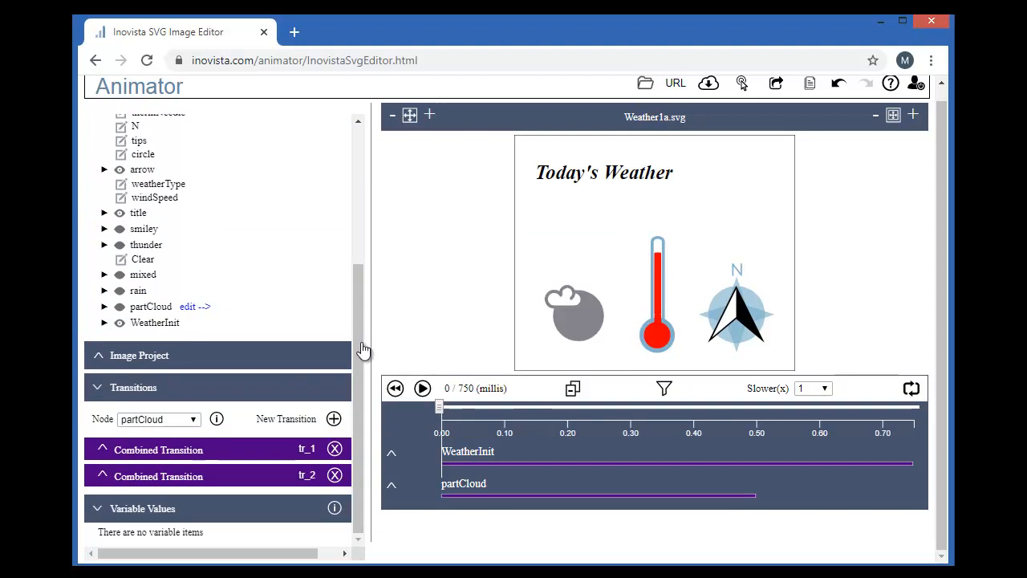
left_click(190, 477)
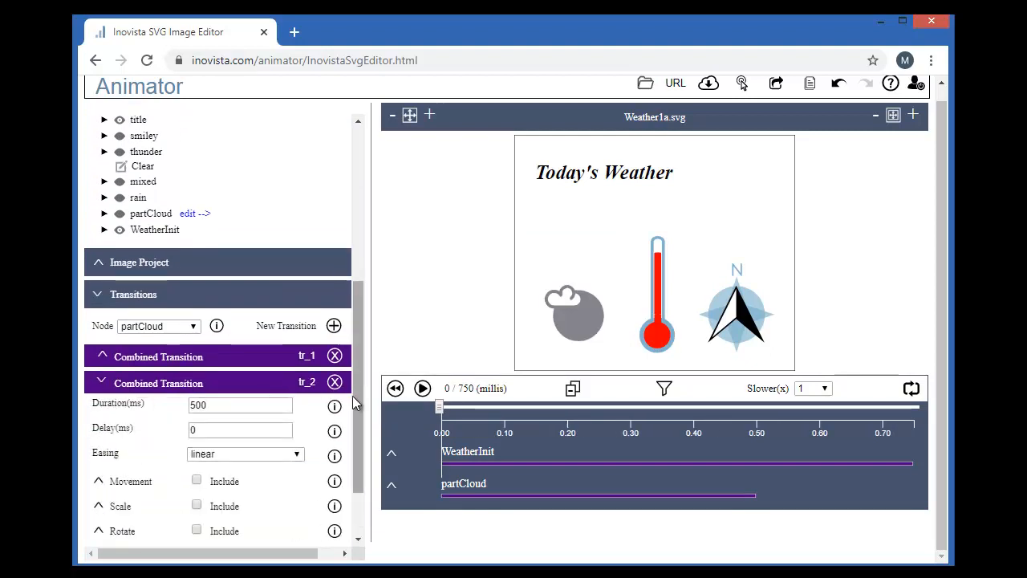
Step: Set the duration and the delay of partCloud's second transition to 750 ms each
left_click_drag(355, 405, 357, 458)
double_click(223, 327)
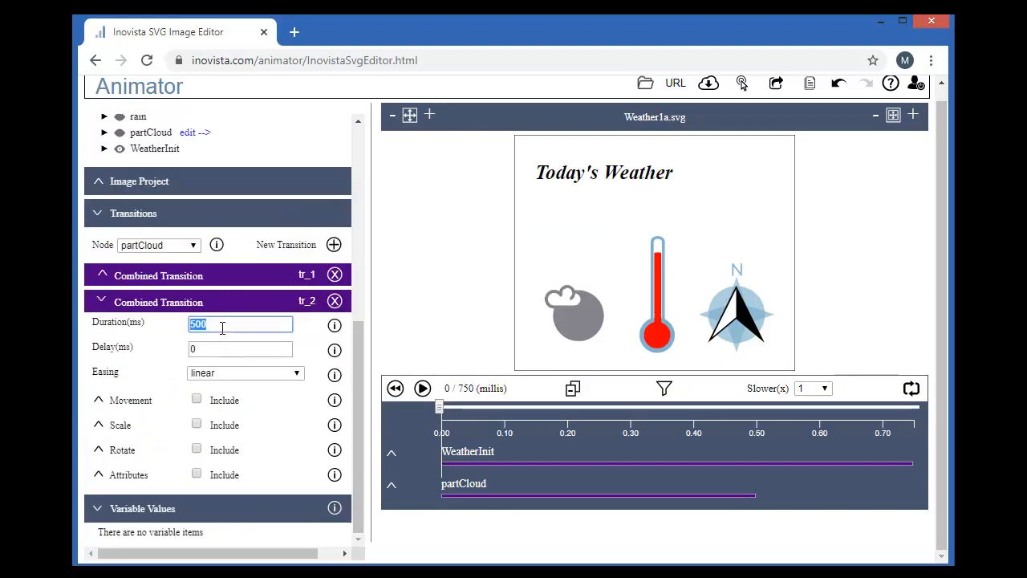
type("7")
double_click(222, 350)
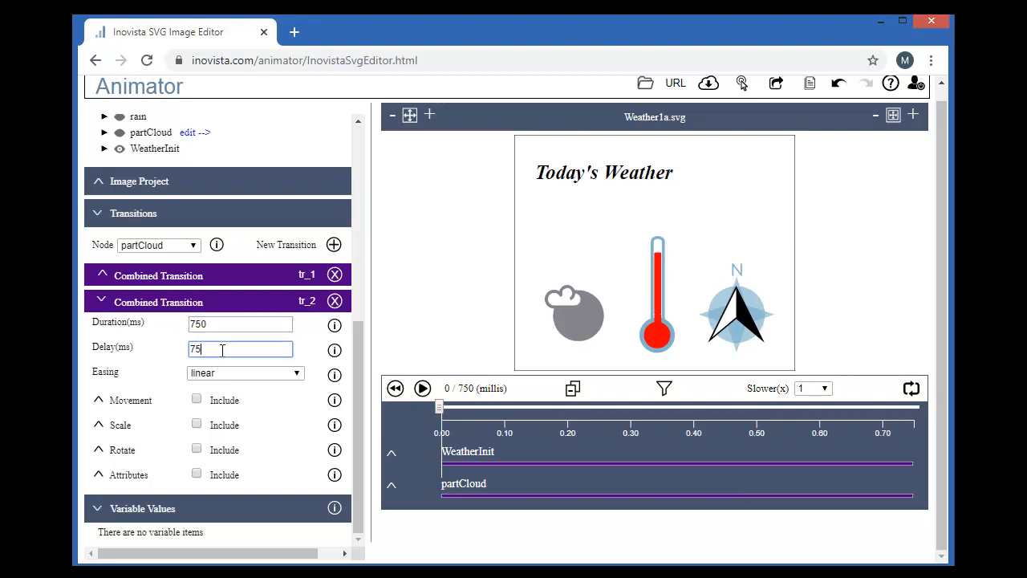
Step: Include scaling in partCloud's second transition, and preview the animation before rewinding it to the start
left_click(120, 424)
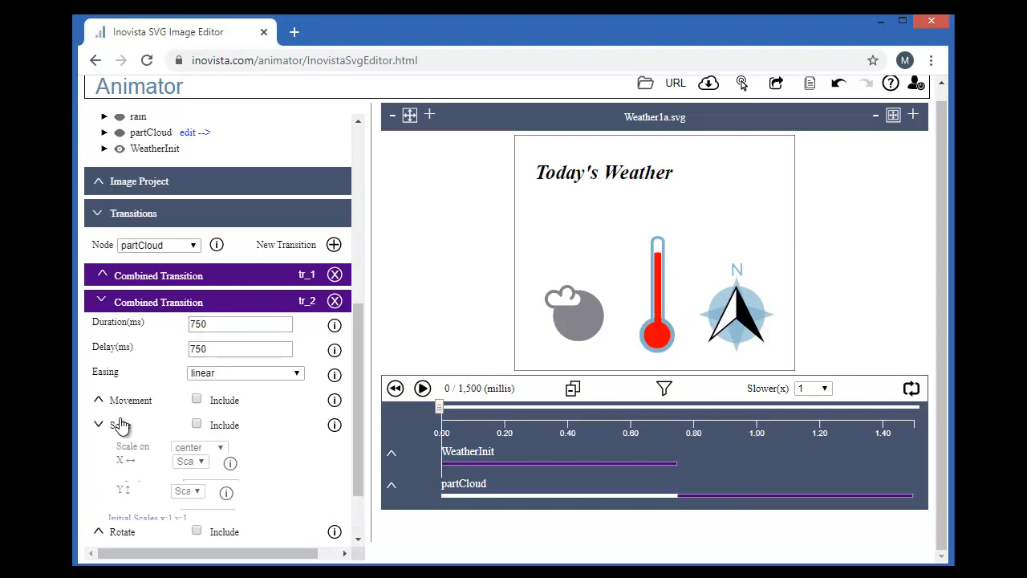
left_click(197, 424)
scroll(358, 457, "down", 2)
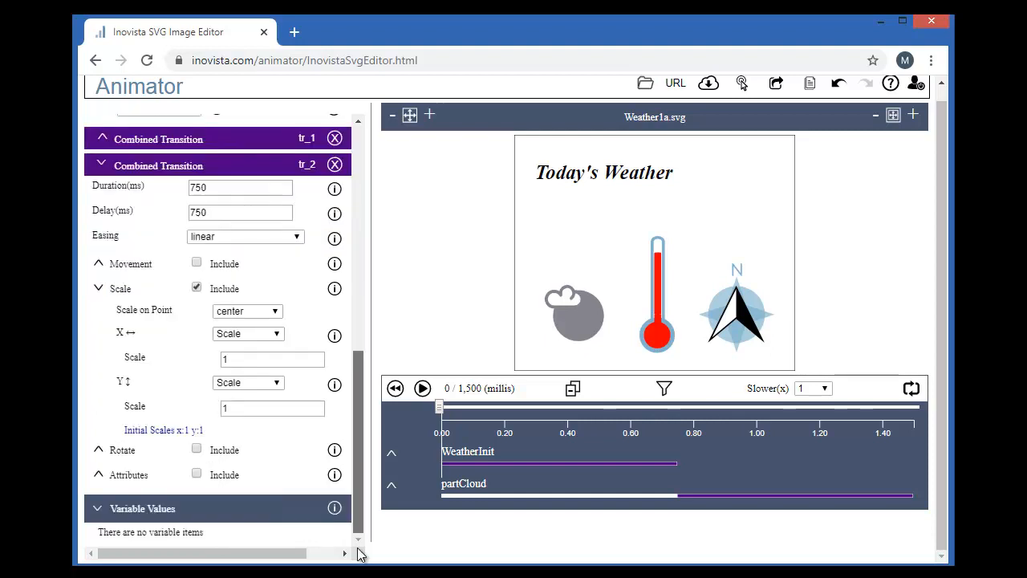
left_click(423, 389)
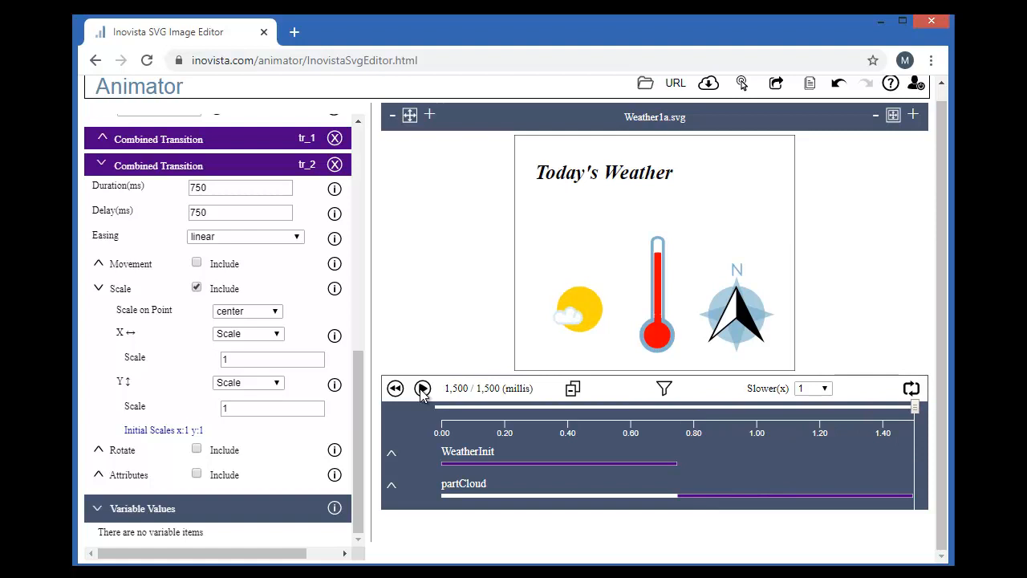
left_click(395, 389)
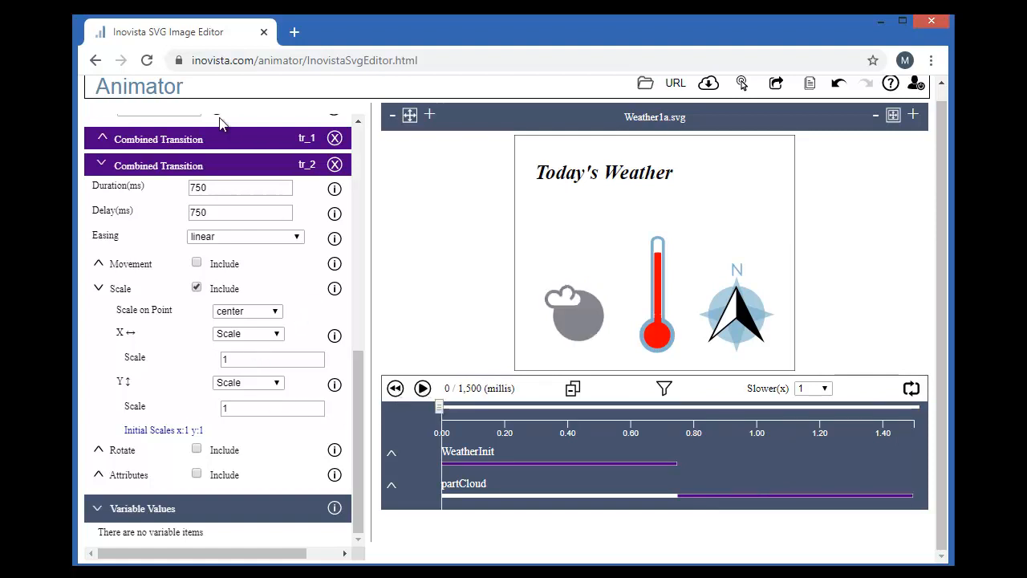
Step: Replace the opacity in partCloud's first transition with the variable partcloud_vis
left_click(211, 141)
double_click(249, 471)
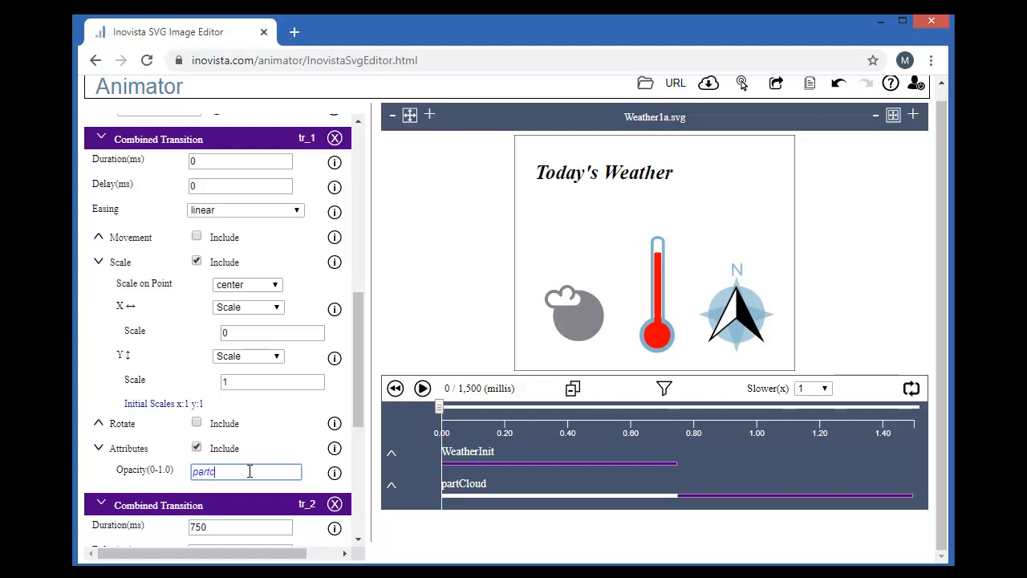
type("partcloud_")
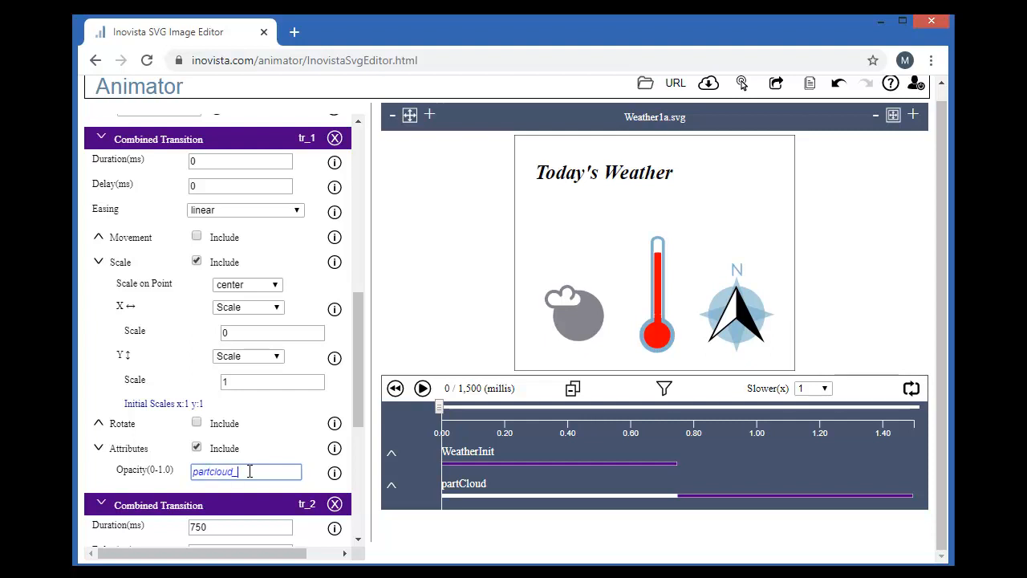
type("vis")
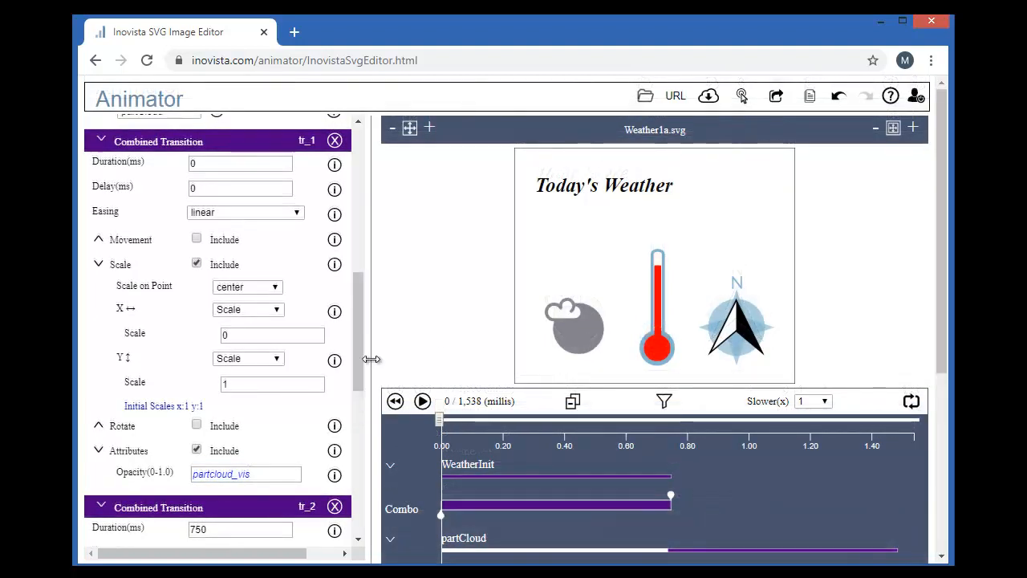
Step: Switch to the mixed node's transitions and examine the attribute settings of its first transition
scroll(358, 364, "up", 3)
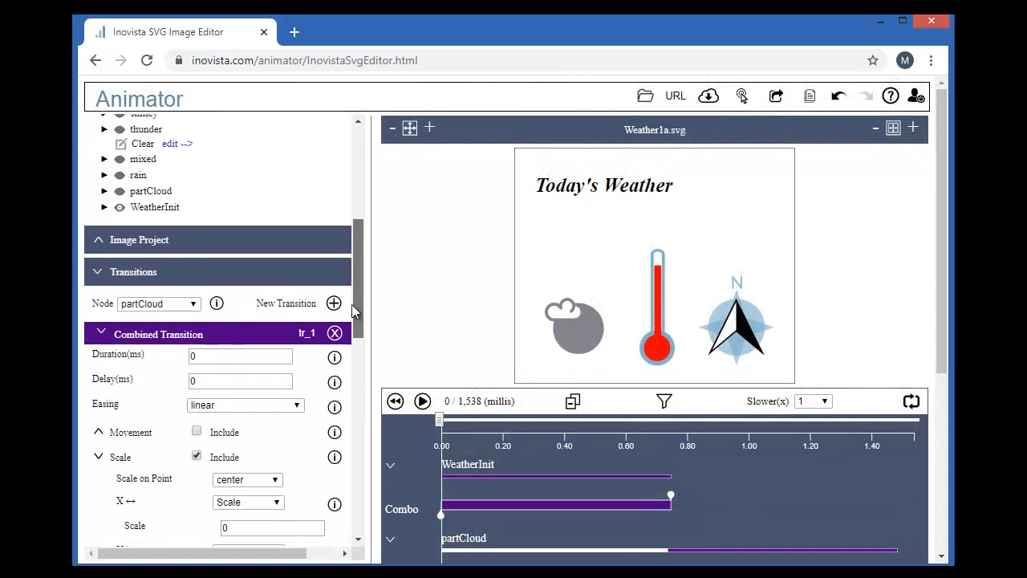
left_click(183, 304)
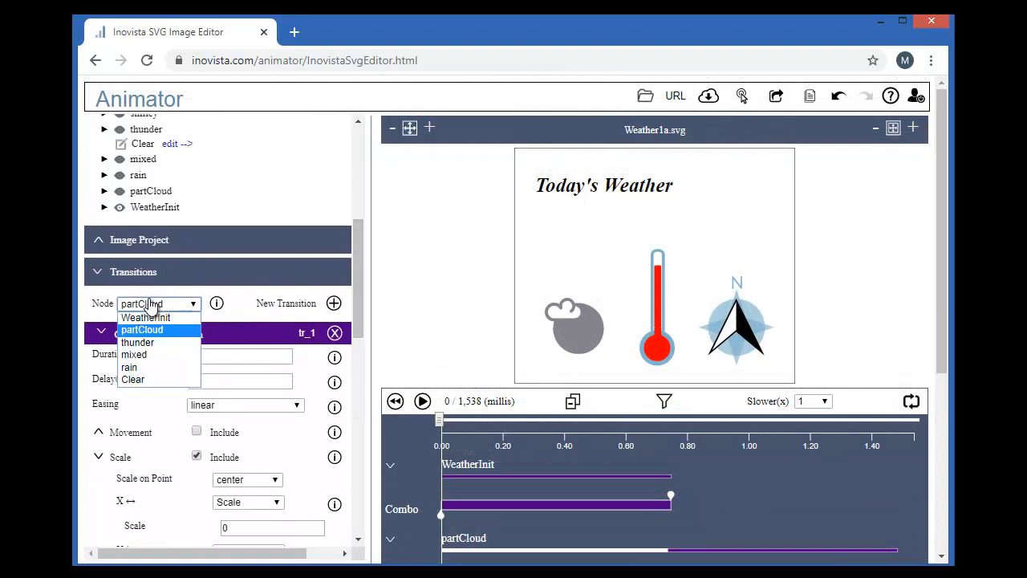
left_click(151, 358)
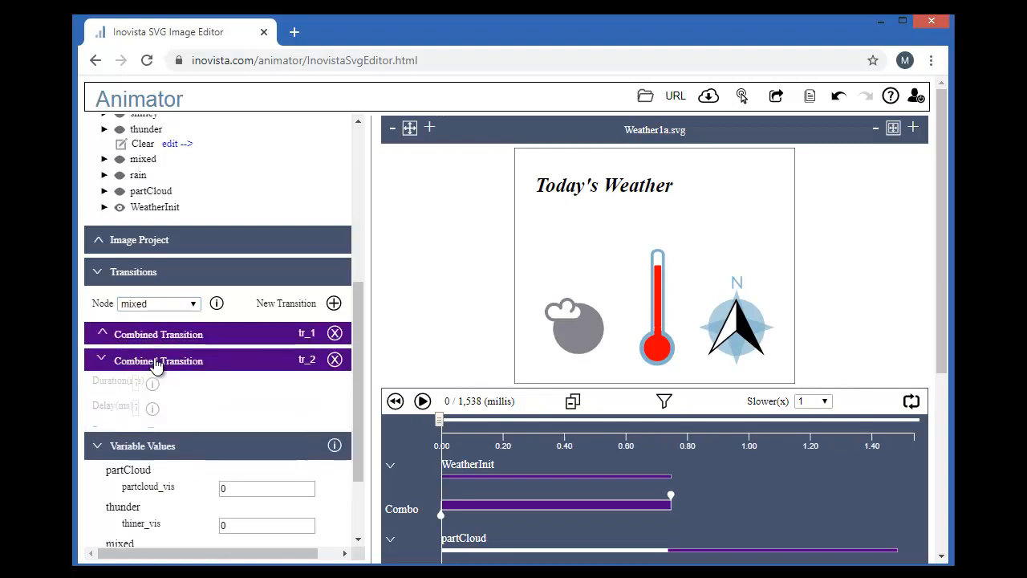
left_click_drag(361, 429, 361, 440)
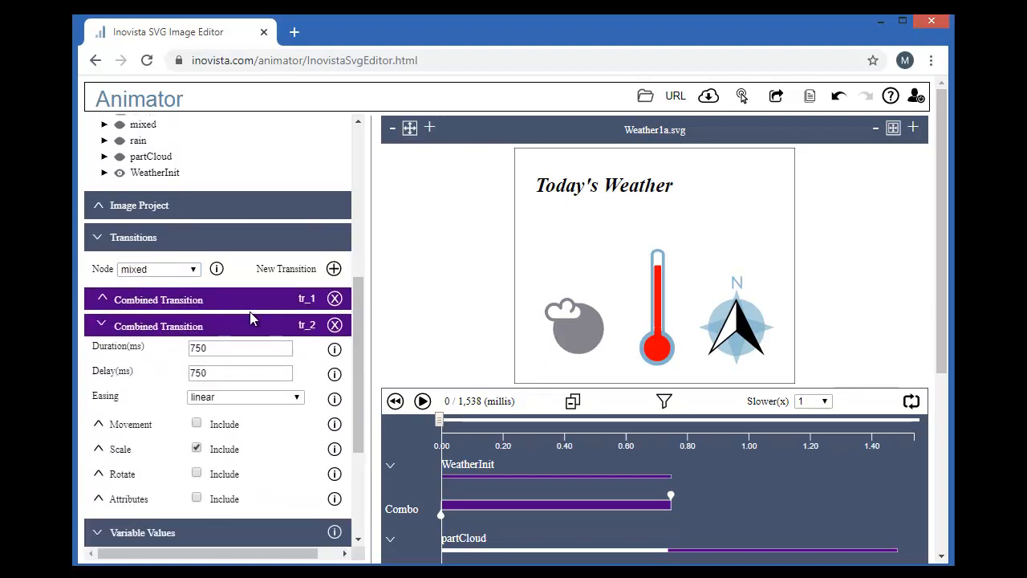
left_click(215, 302)
left_click(196, 470)
left_click(132, 472)
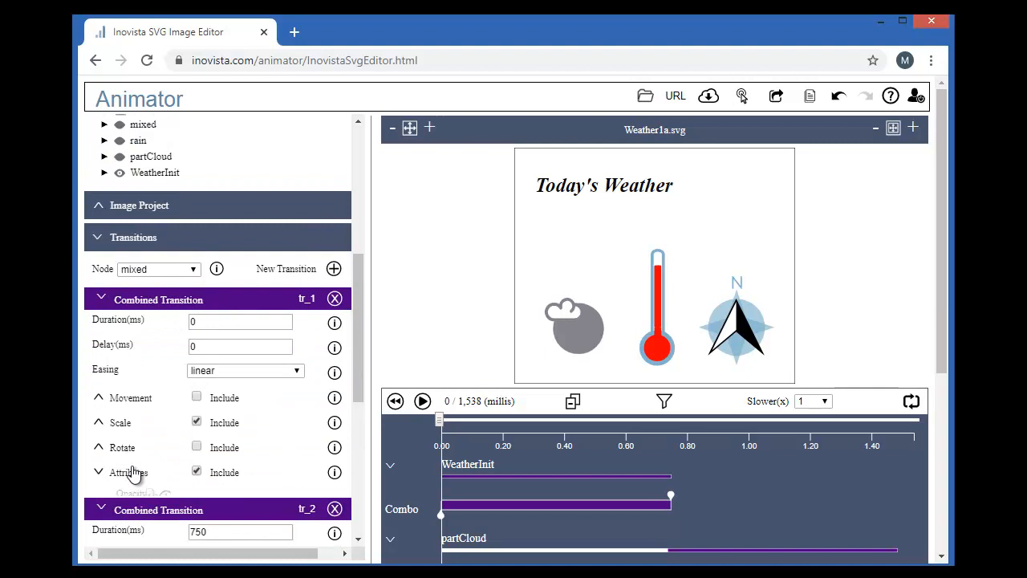
left_click_drag(359, 385, 491, 518)
Step: Move partCloud's second transition on the timeline to a 675 ms delay, and check the thunder and mixed transitions' settings
scroll(480, 514, "down", 3)
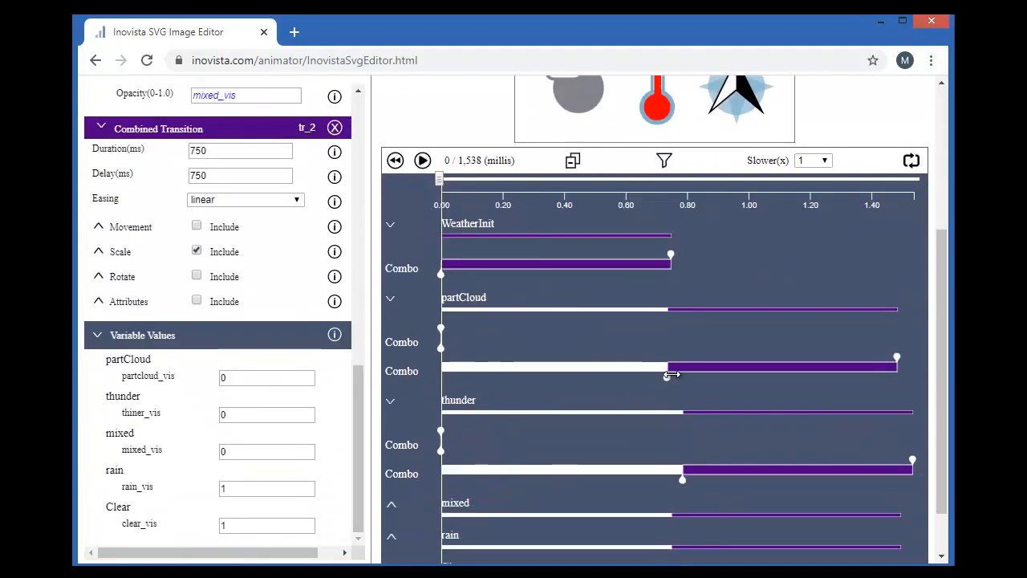
mouse_move(668, 367)
left_mouse_down()
mouse_move(680, 367)
mouse_move(648, 367)
left_mouse_up()
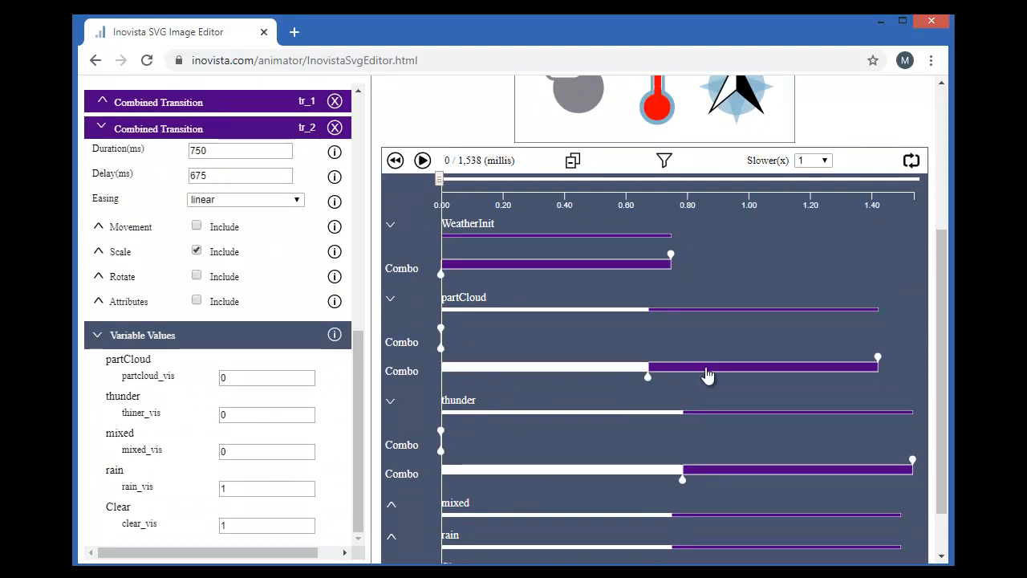
left_click(732, 469)
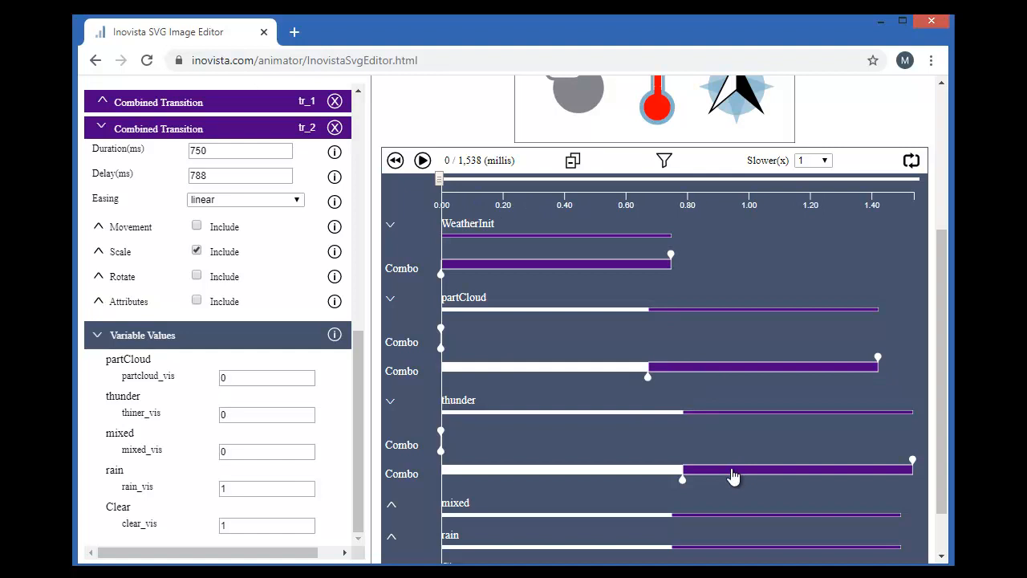
left_click(550, 517)
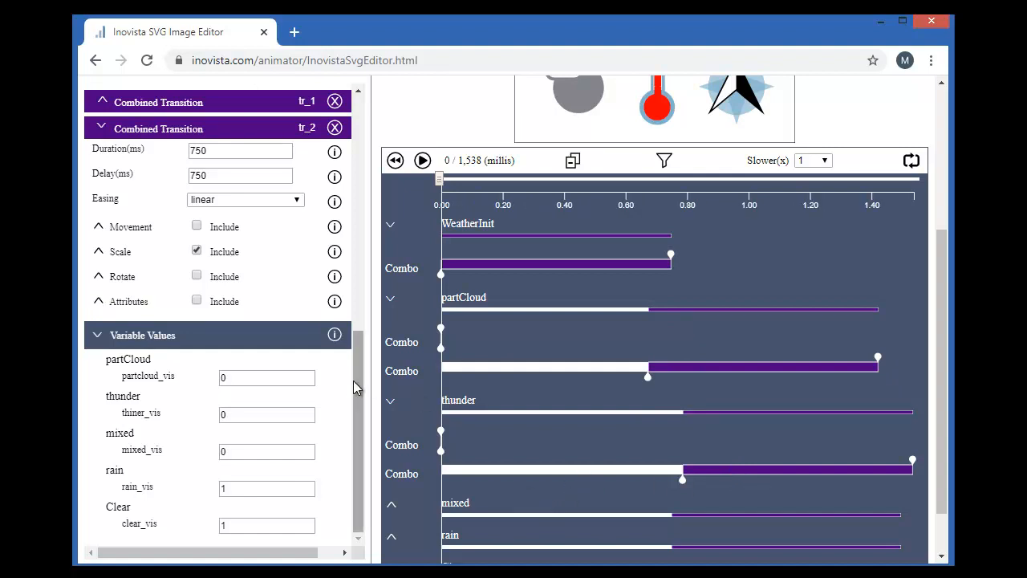
Step: Set the rain_vis variable to 0, and preview the animation before rewinding it to the start
double_click(233, 484)
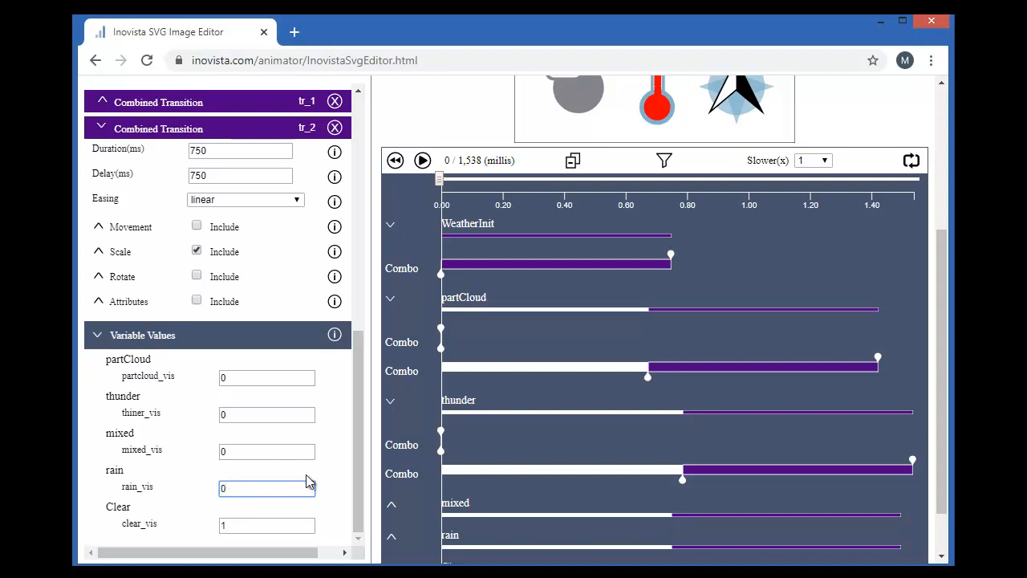
scroll(431, 321, "up", 5)
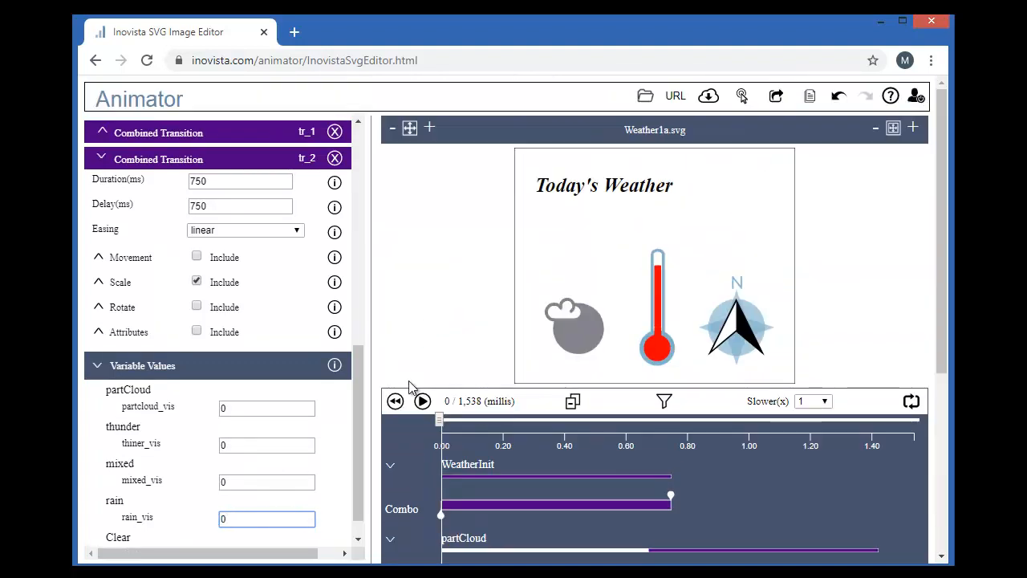
left_click(423, 403)
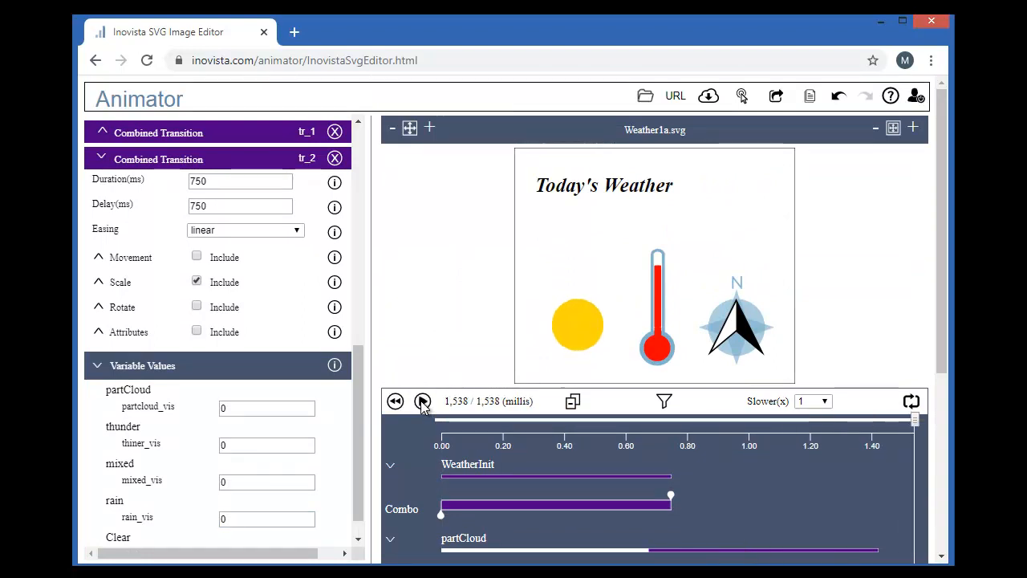
left_click(421, 400)
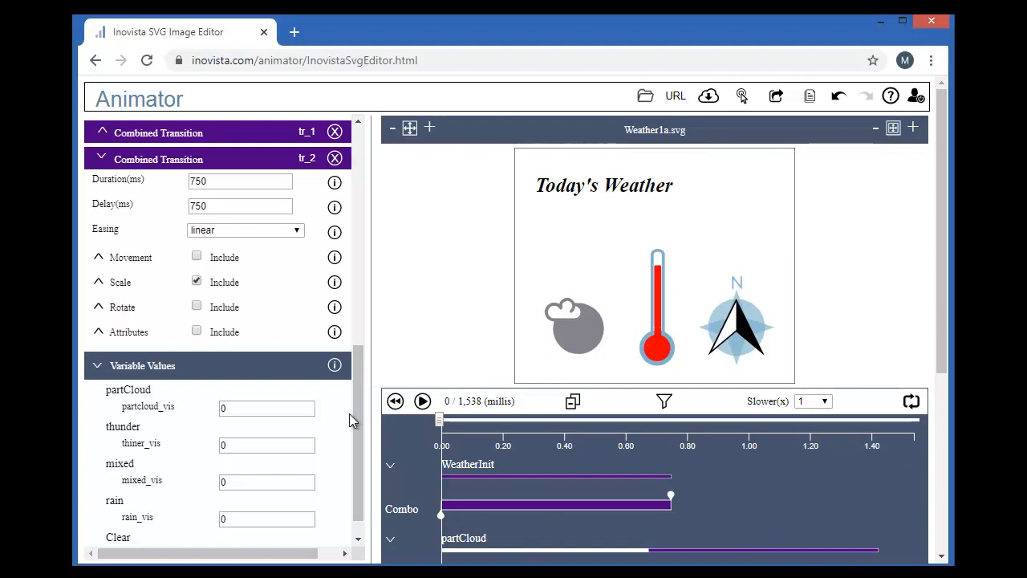
Step: Select the thermNeedle node for editing, add a Combination transition to it and expand its settings
left_click_drag(353, 412, 346, 196)
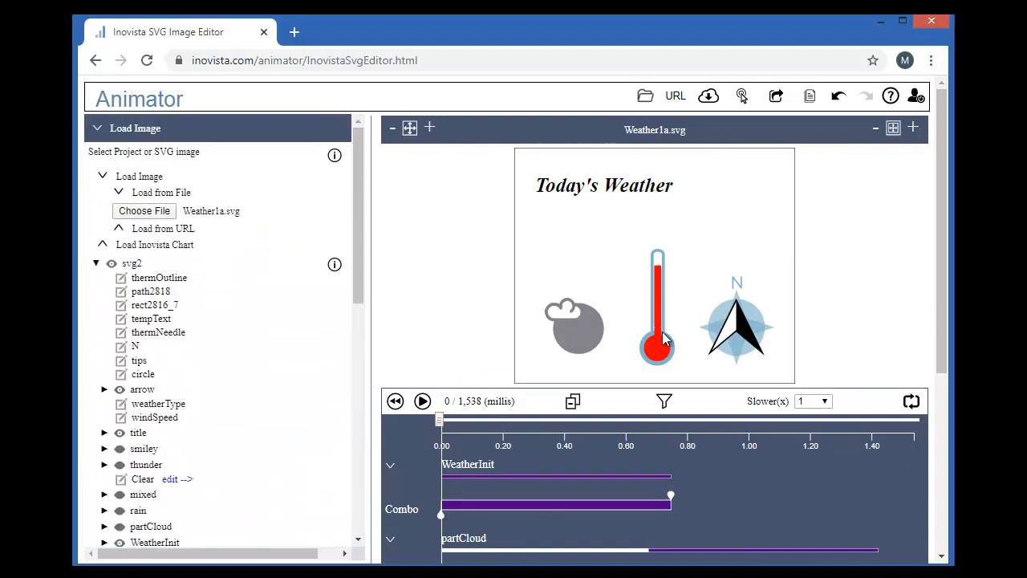
left_click(164, 332)
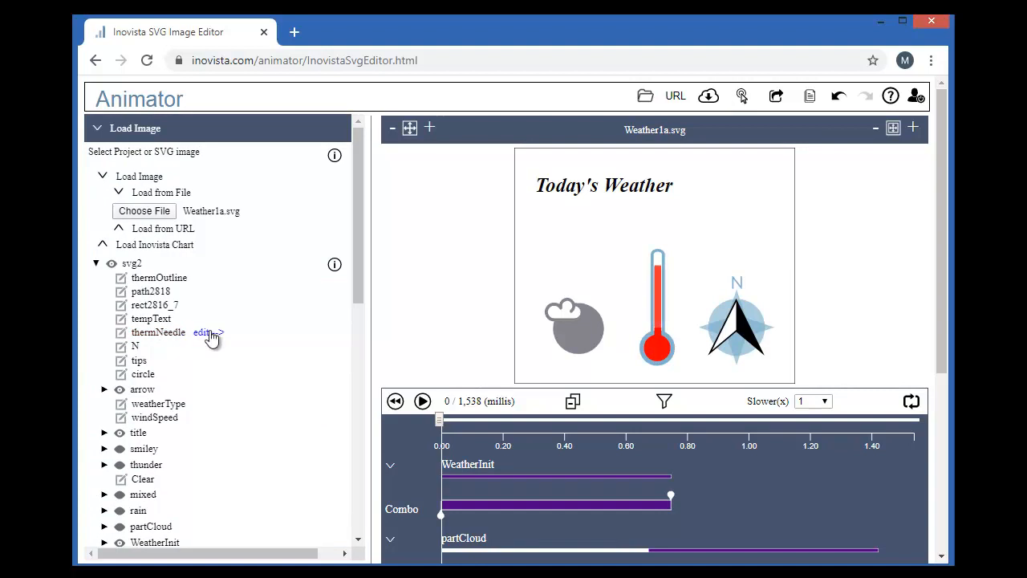
left_click_drag(357, 326, 367, 541)
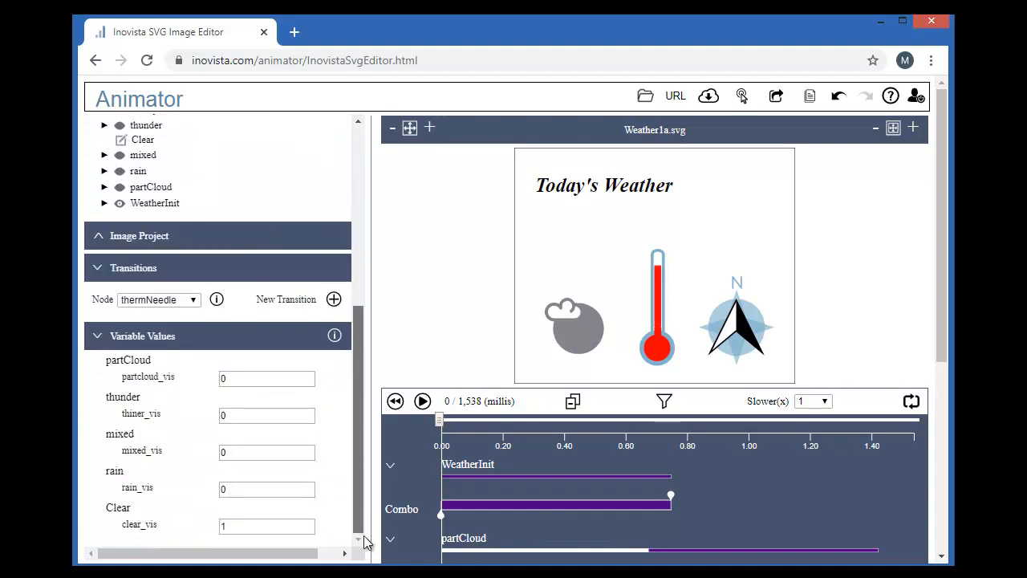
left_click(334, 299)
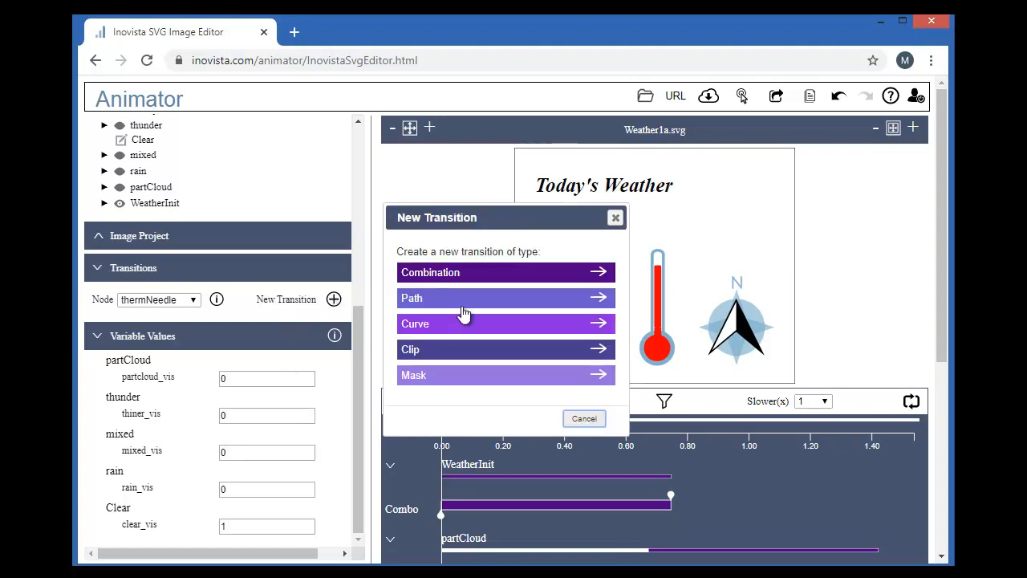
left_click(445, 273)
left_click(188, 338)
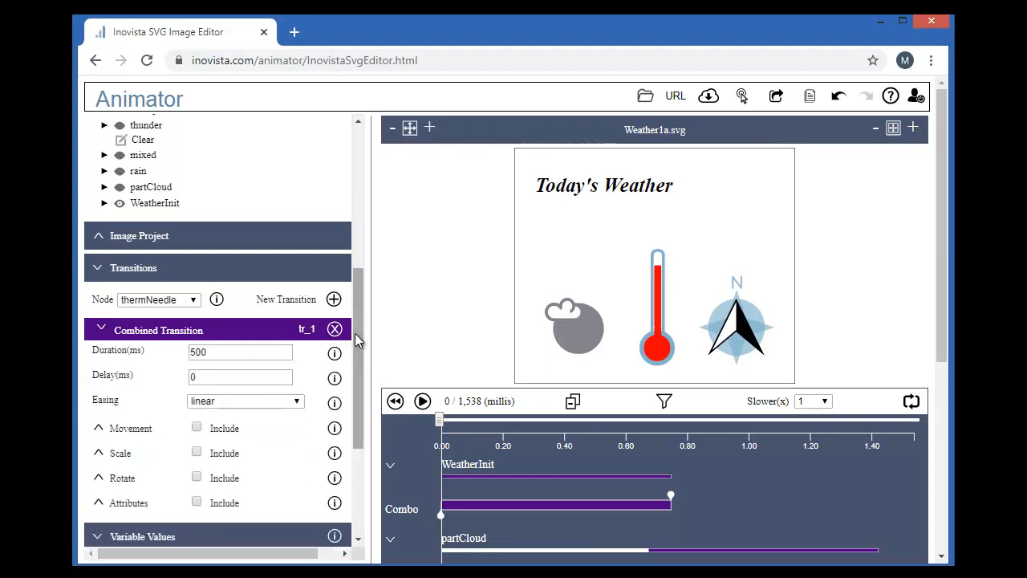
Step: Set the duration and the delay of thermNeedle's transition to 750 ms each
scroll(355, 374, "down", 3)
double_click(229, 173)
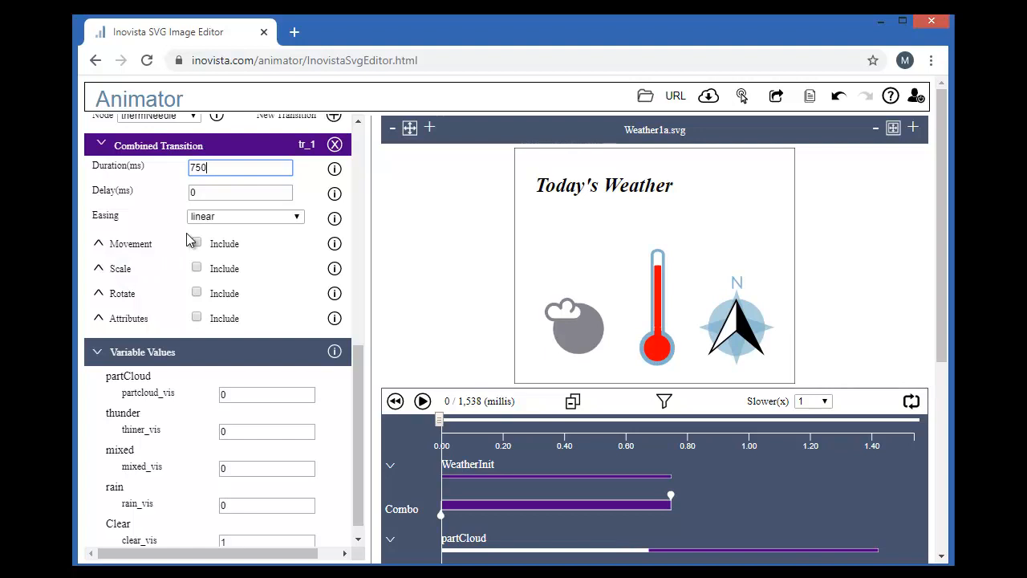
left_click(217, 188)
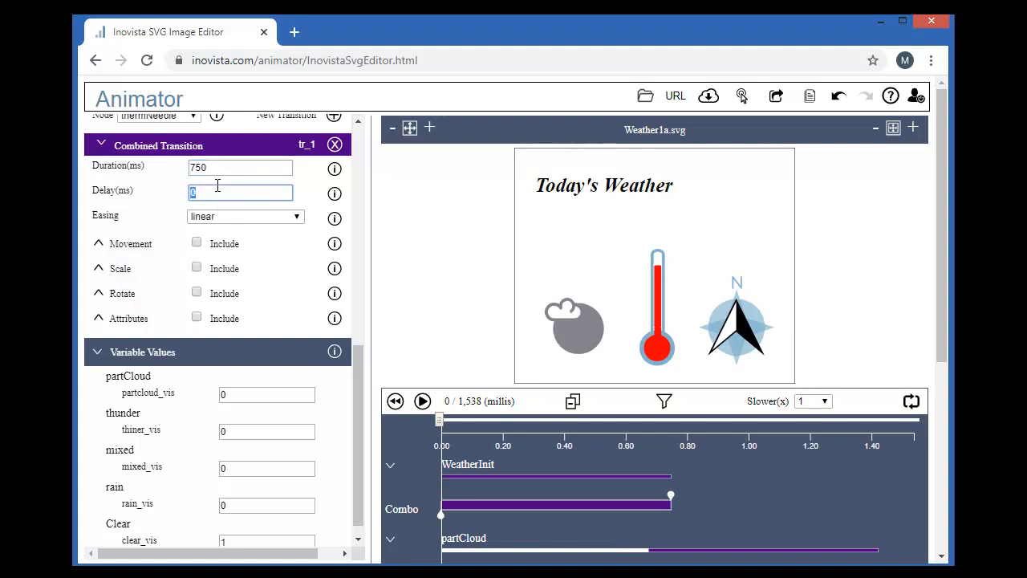
type("750")
Step: Make thermNeedle's transition scale from the bottom center, with the Y scale driven by the variable temp_value, and set its easing to backOut
left_click(121, 273)
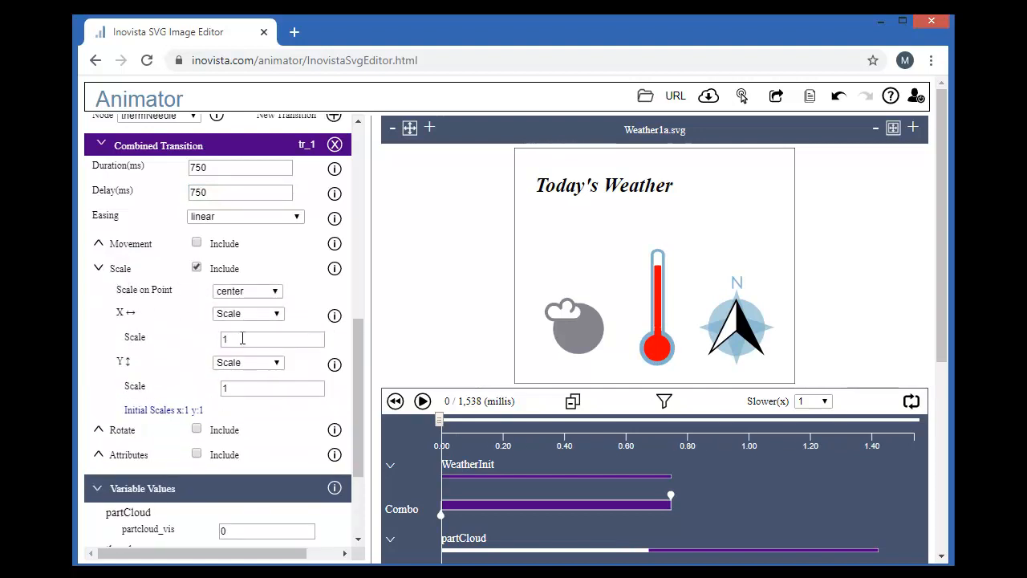
left_click(244, 292)
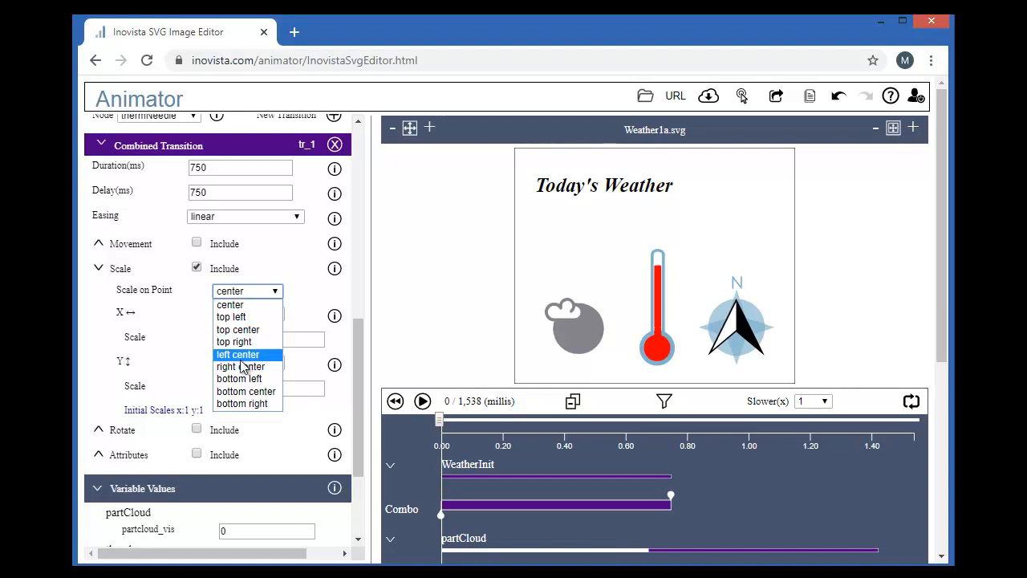
left_click(244, 391)
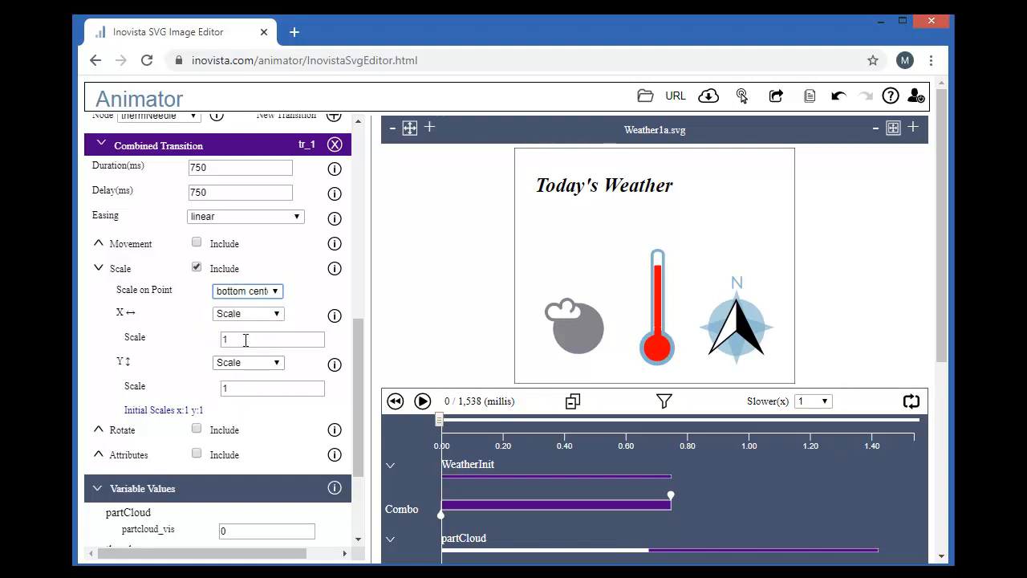
left_click(245, 387)
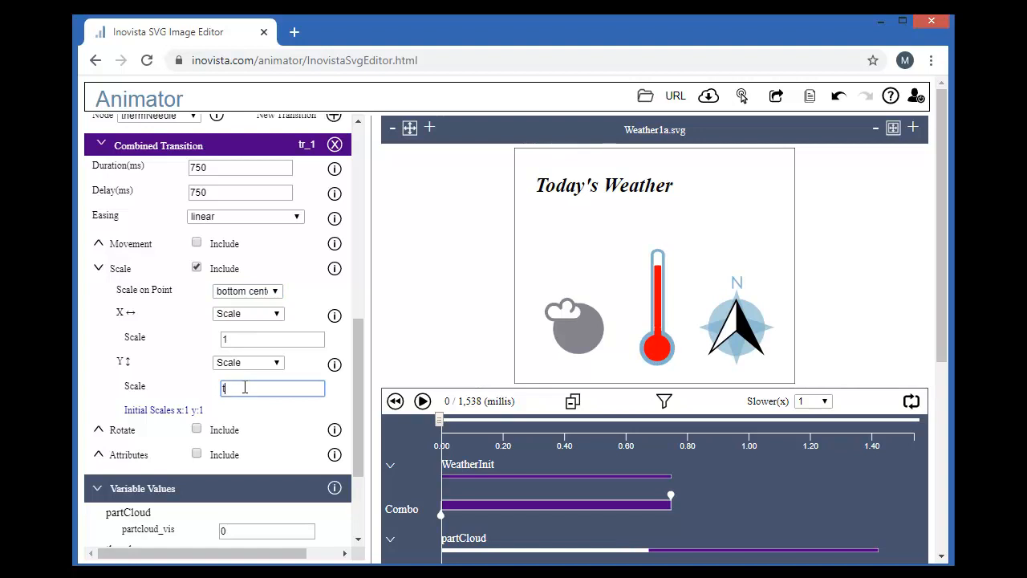
type("temp_value")
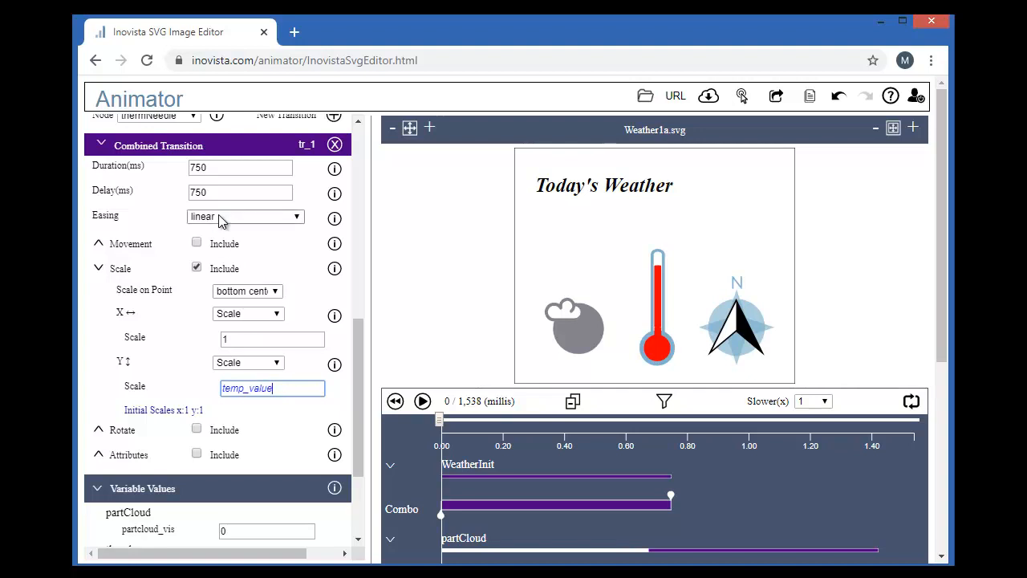
left_click(221, 218)
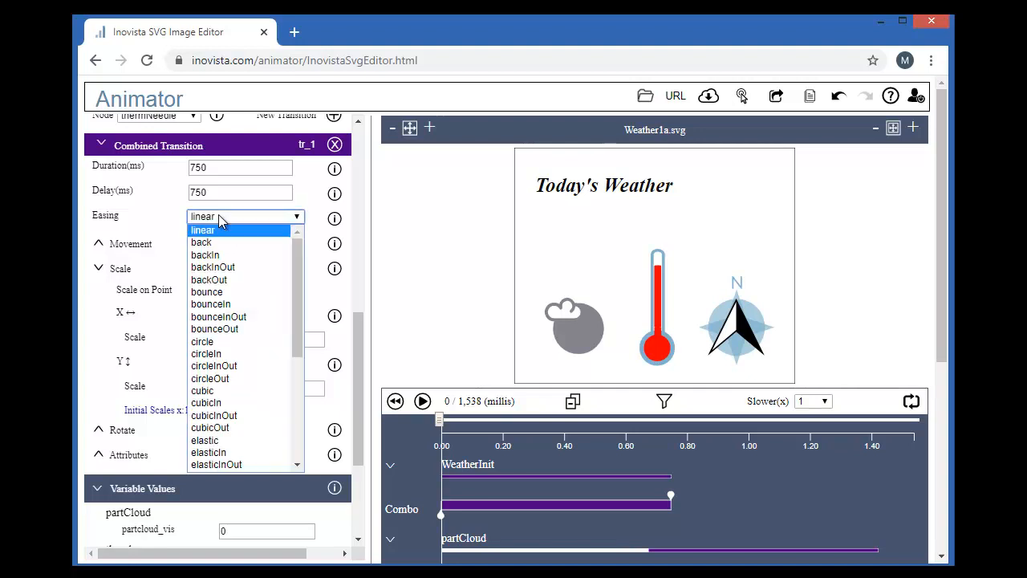
left_click(222, 281)
Step: Set the temp_value variable to 0.8 and preview the animation
scroll(357, 449, "down", 3)
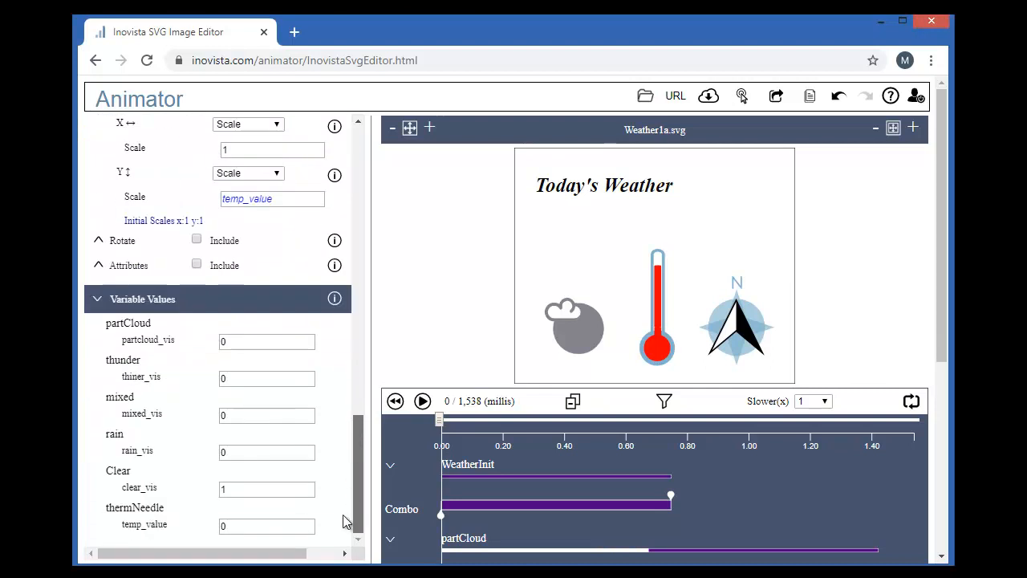
left_click(282, 522)
type(".8")
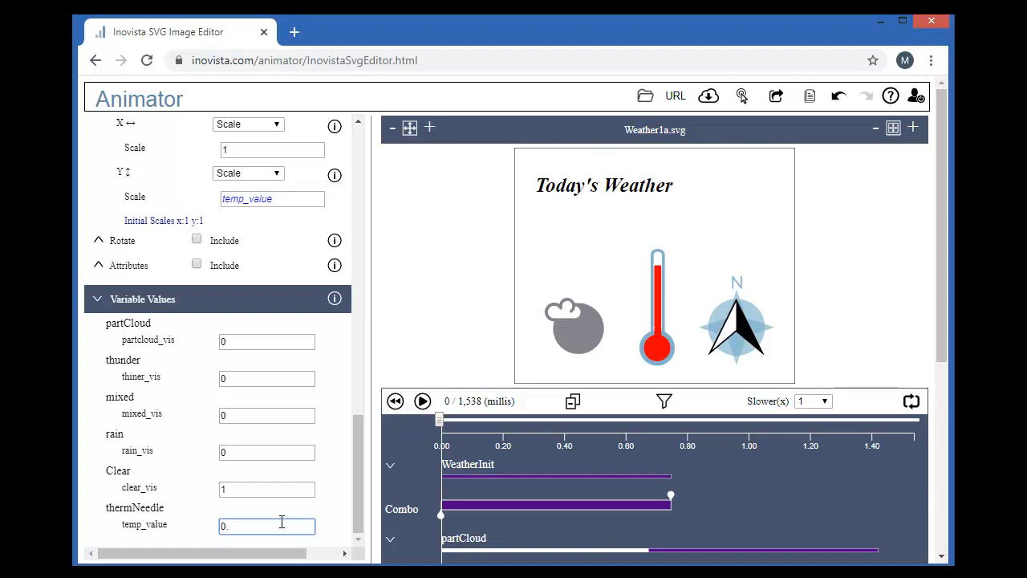
left_click(420, 402)
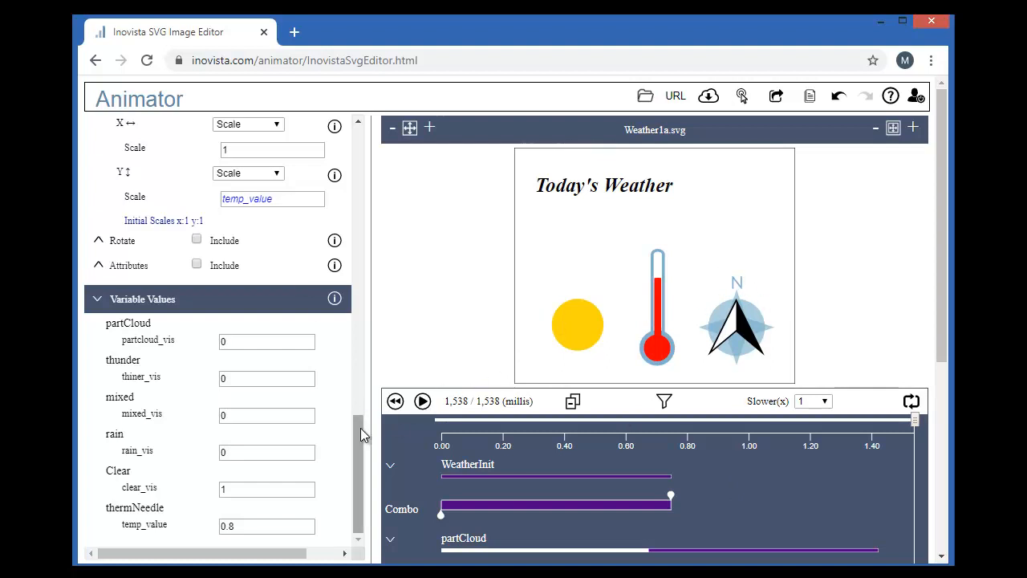
Step: Select the compass's arrow node for editing, add a Combination transition to it and expand its settings
left_click_drag(357, 433, 350, 183)
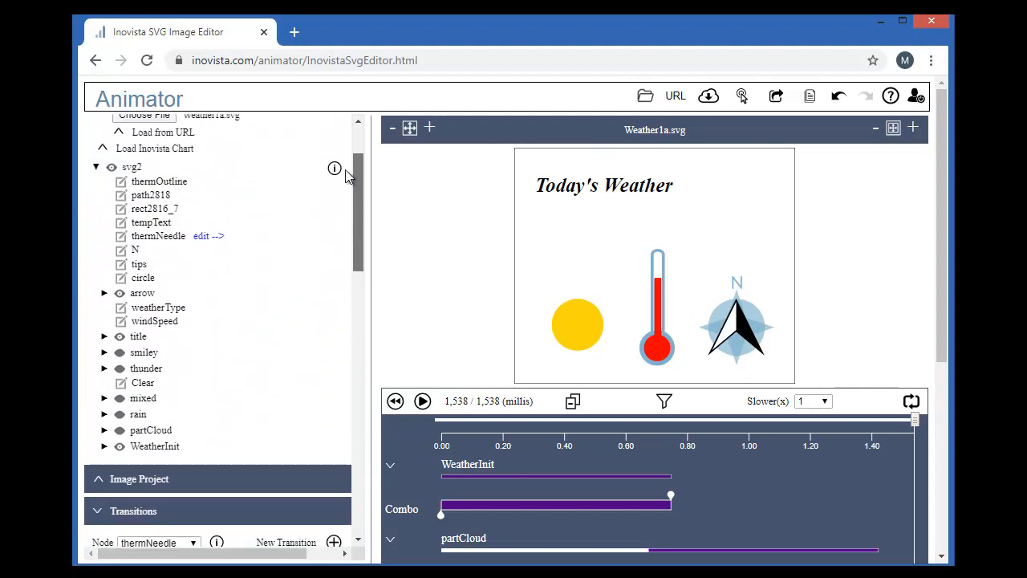
left_click(738, 325)
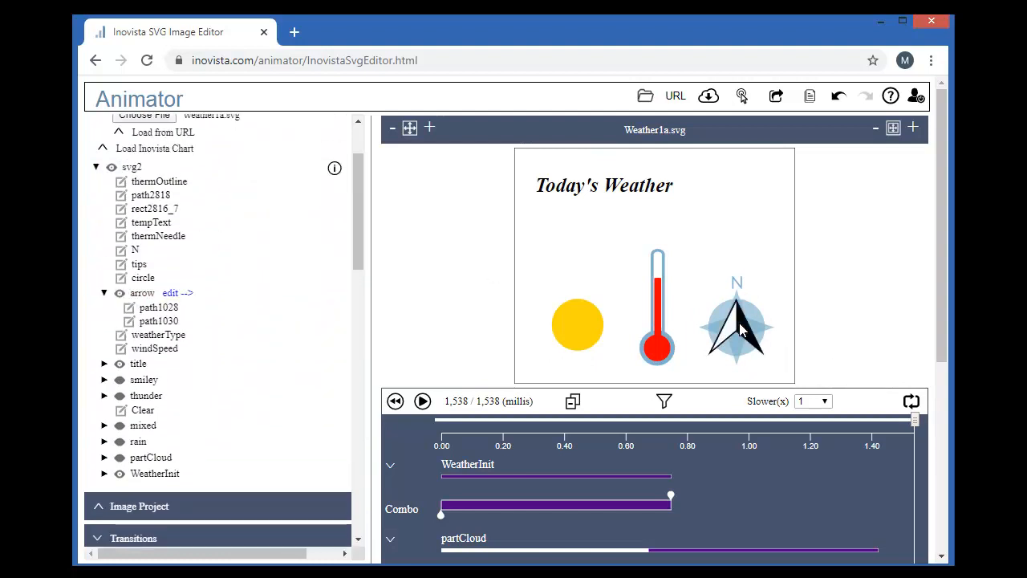
left_click(136, 297)
left_click(167, 296)
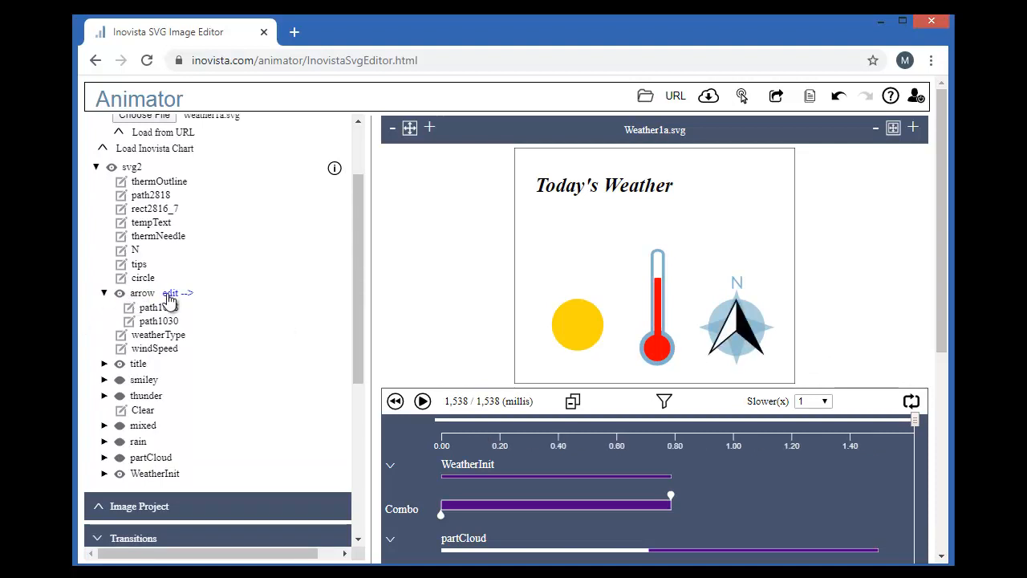
left_click_drag(355, 374, 356, 484)
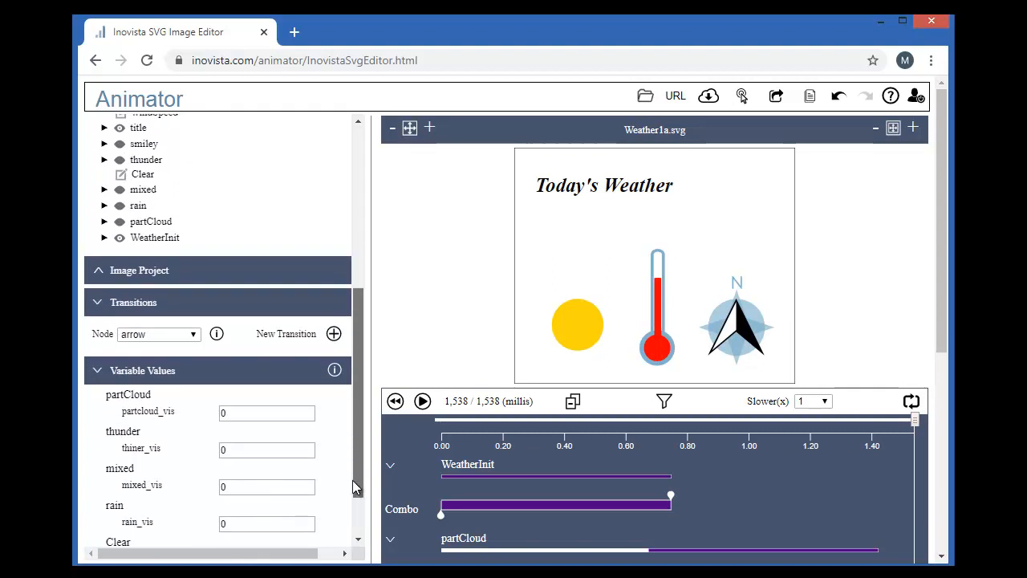
left_click(334, 344)
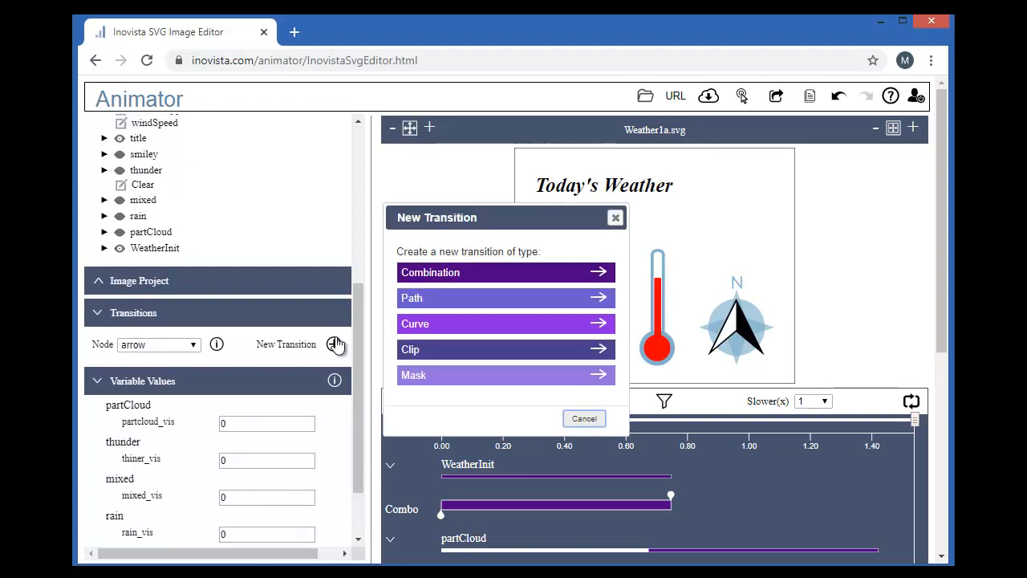
left_click(419, 273)
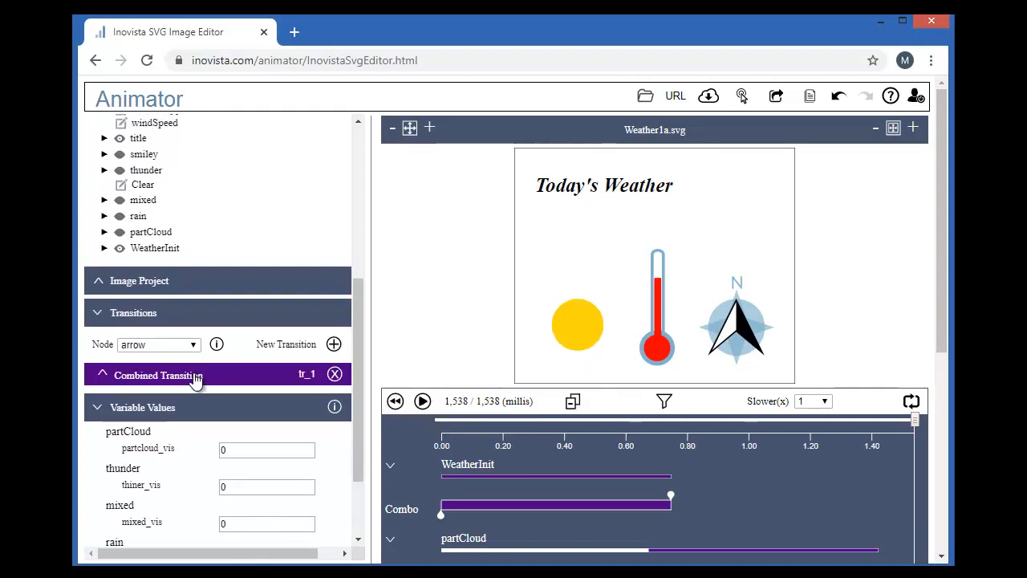
left_click(195, 379)
Step: Give the arrow's transition a 750 ms duration and a 500 ms delay, and rotate it on its center by the variable wind_dir
left_click(252, 398)
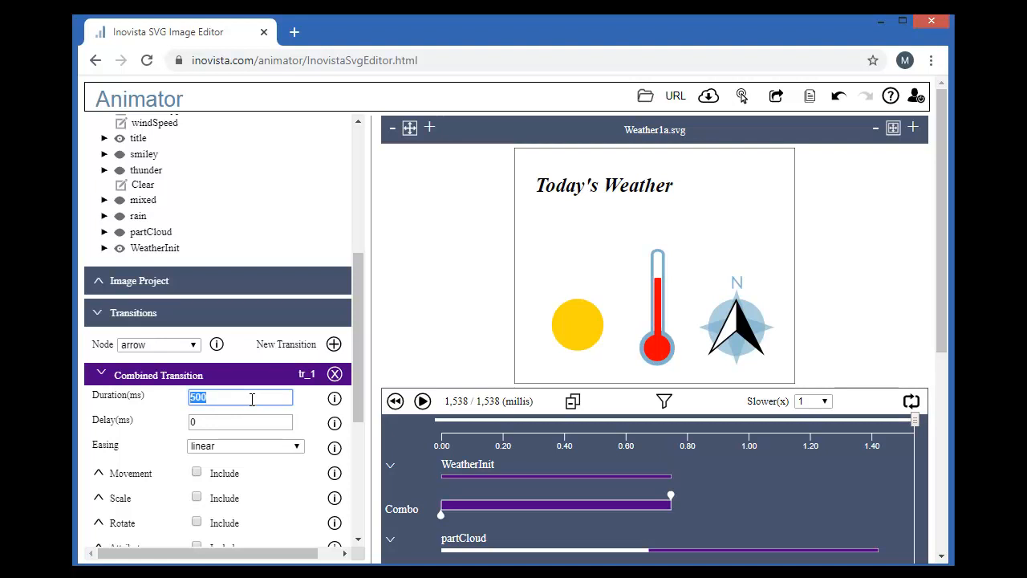
left_click(227, 422)
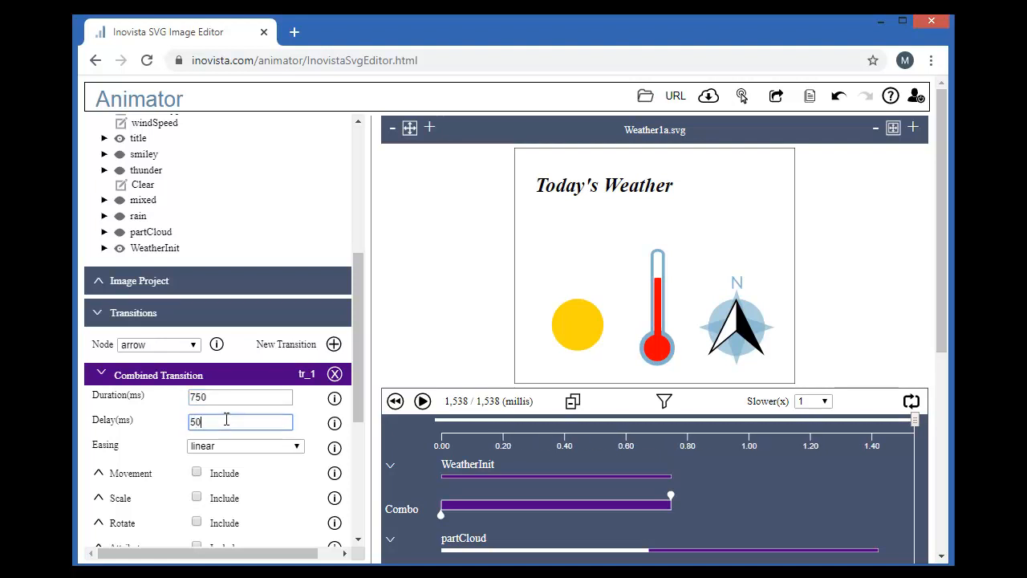
left_click(125, 522)
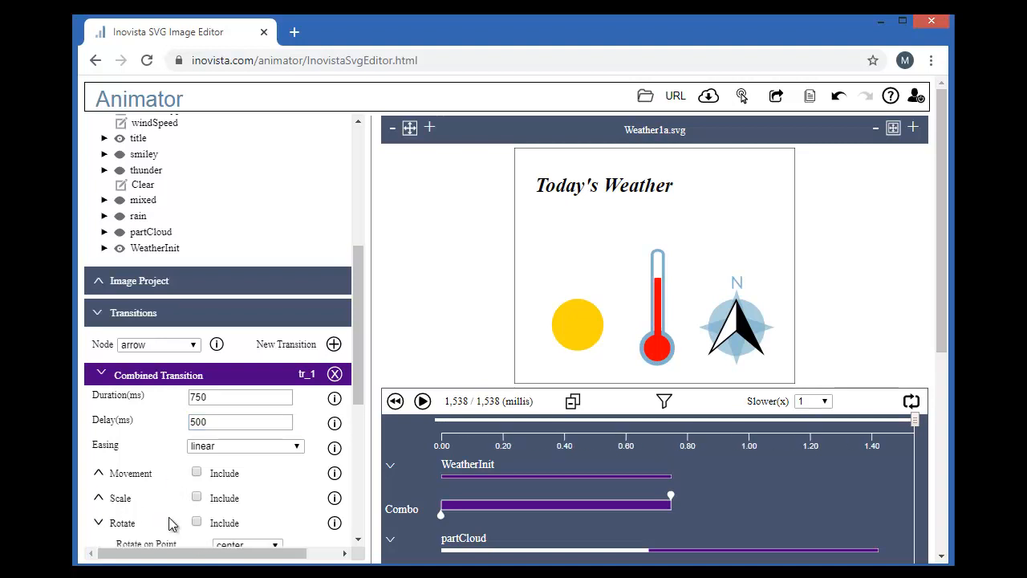
left_click_drag(356, 401, 355, 477)
double_click(221, 329)
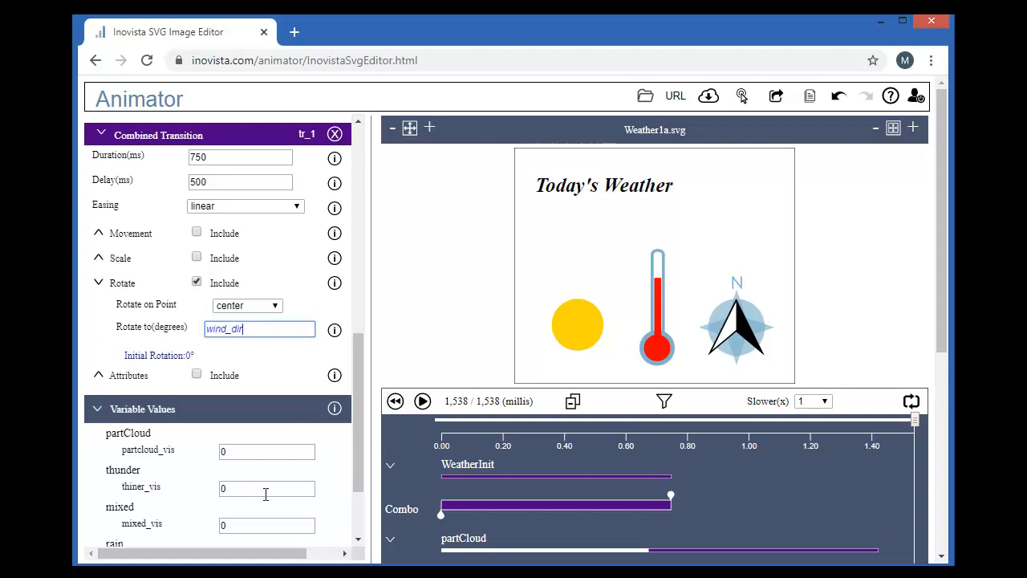
Step: Set the wind_dir variable to 222 and preview the animation
left_click_drag(361, 469, 358, 549)
left_click(260, 522)
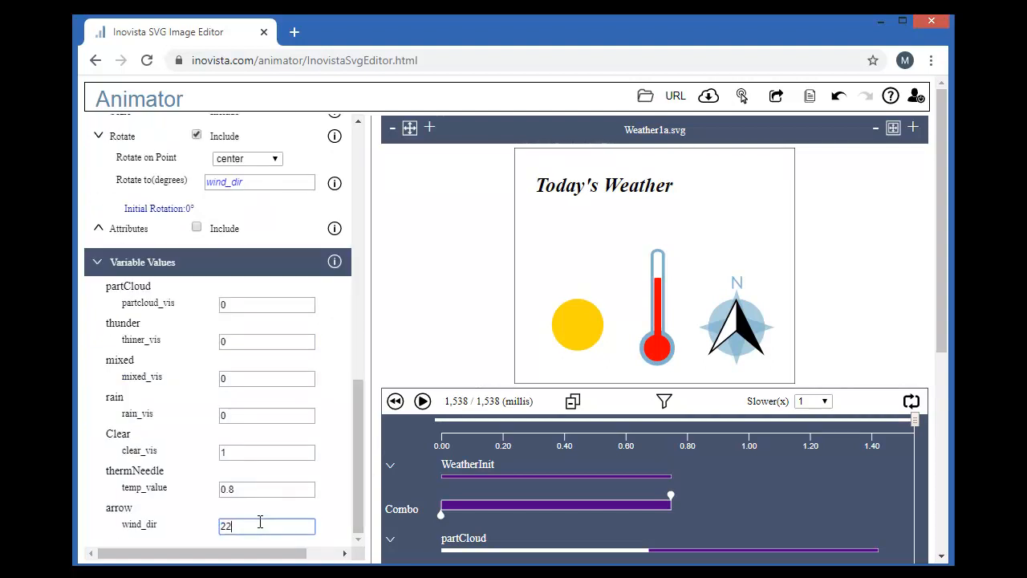
left_click(422, 402)
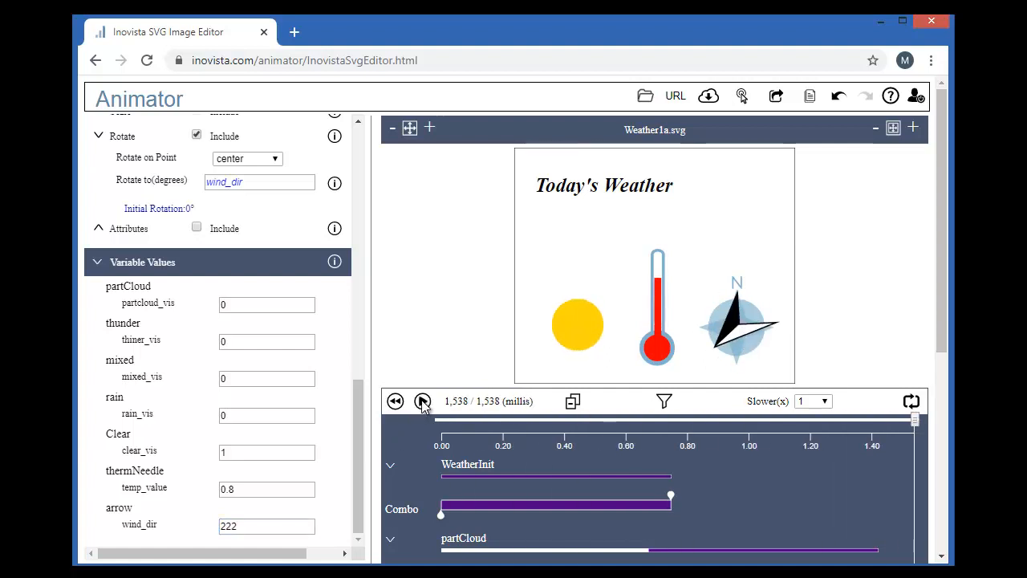
Step: Set the easing of the arrow's transition to backOut and preview the animation
left_click_drag(357, 436, 355, 298)
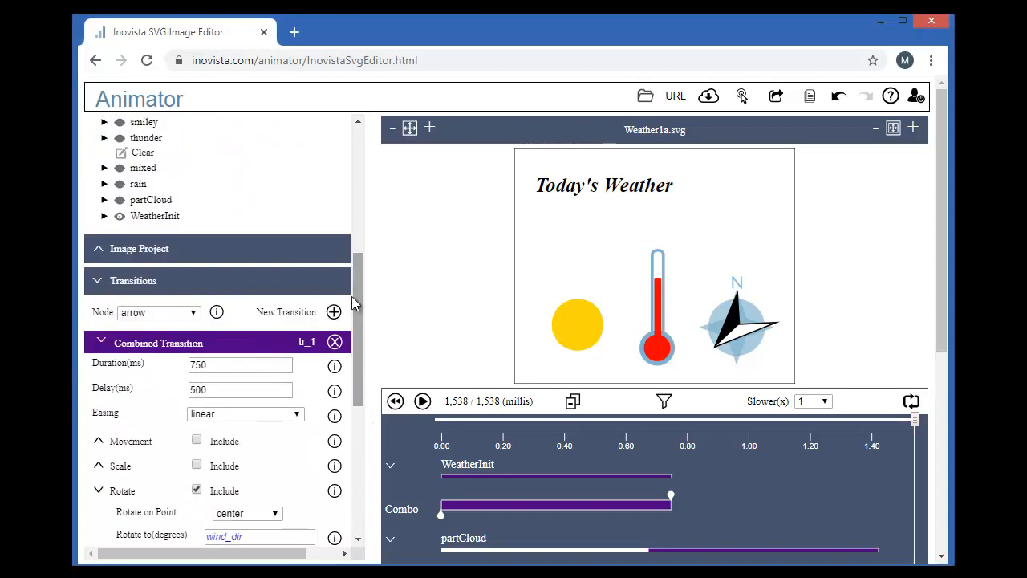
left_click(254, 415)
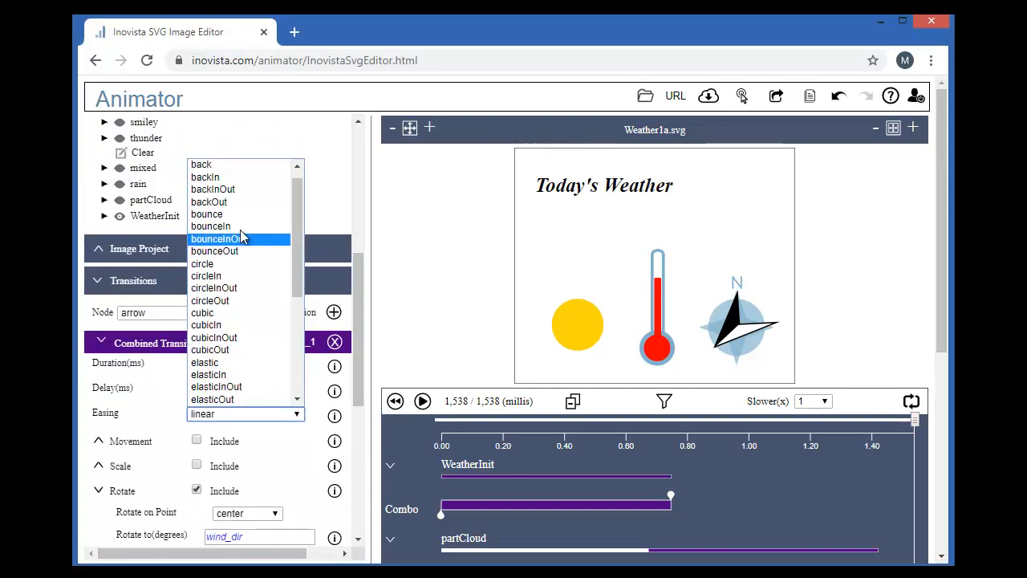
left_click(237, 203)
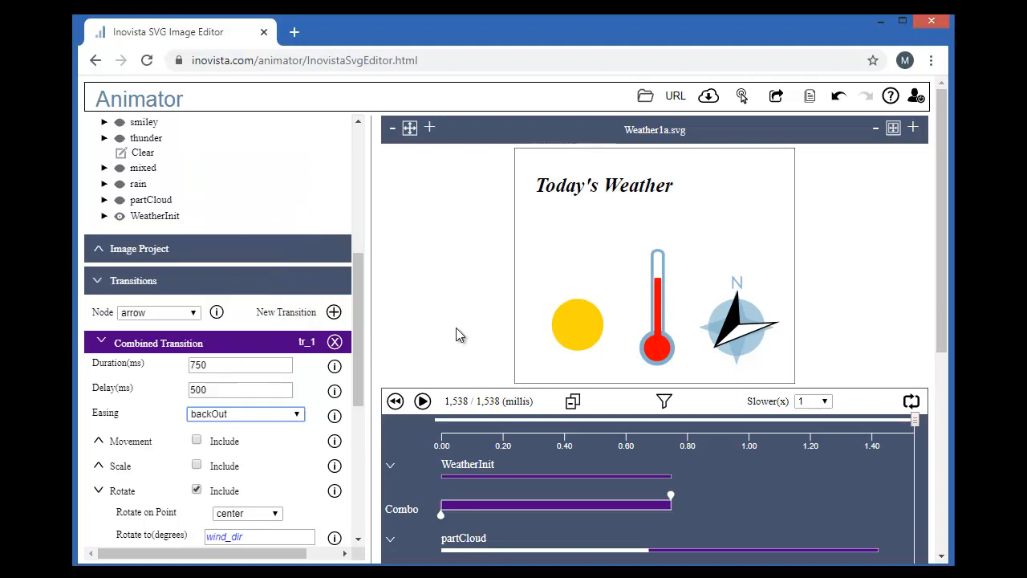
left_click(423, 401)
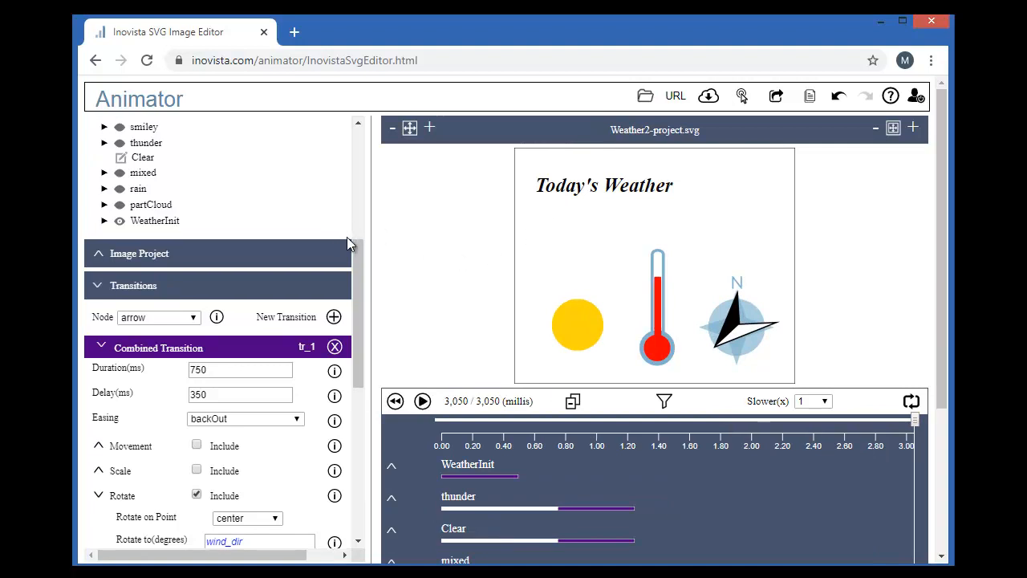
Step: Select the weatherType node for editing in the Weather2-project.svg image tree
left_click_drag(361, 257, 357, 178)
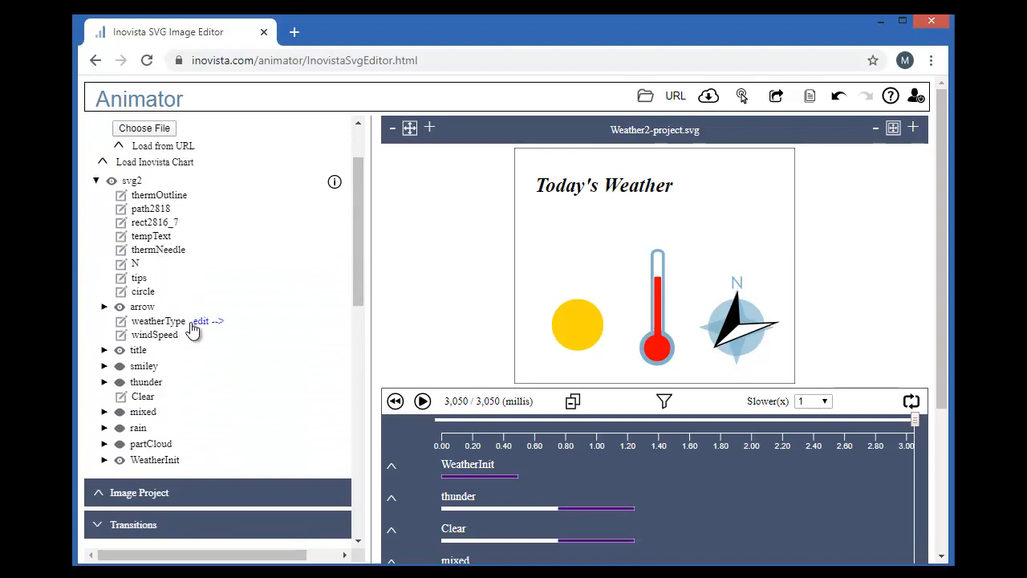
left_click_drag(357, 325, 358, 343)
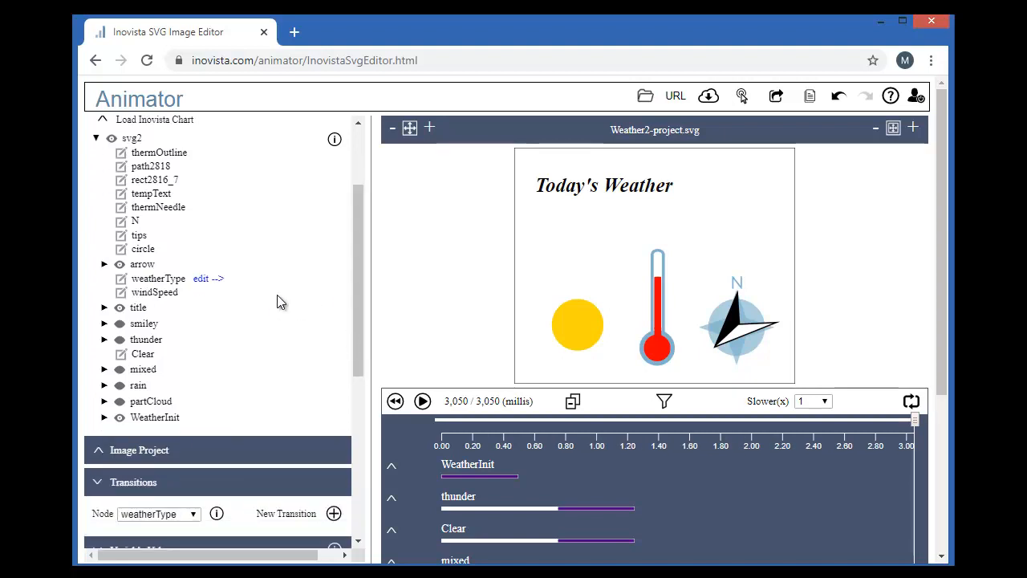
Step: Temporarily unhide the weatherType node to view it in the image, hide it again and close its properties
left_click(122, 279)
left_click(431, 217)
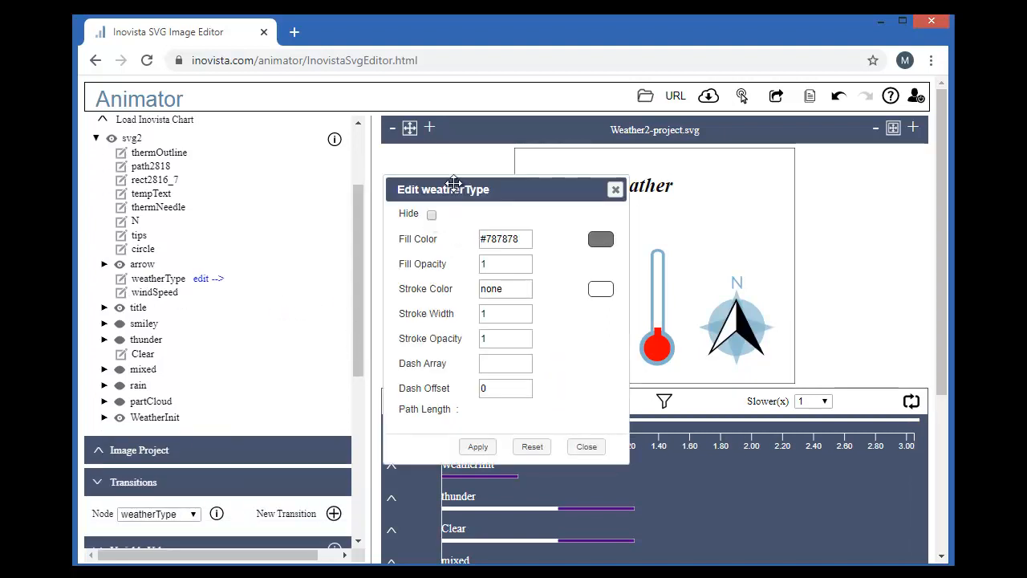
left_click_drag(446, 188, 339, 153)
left_click(371, 409)
left_click(320, 180)
left_click(369, 410)
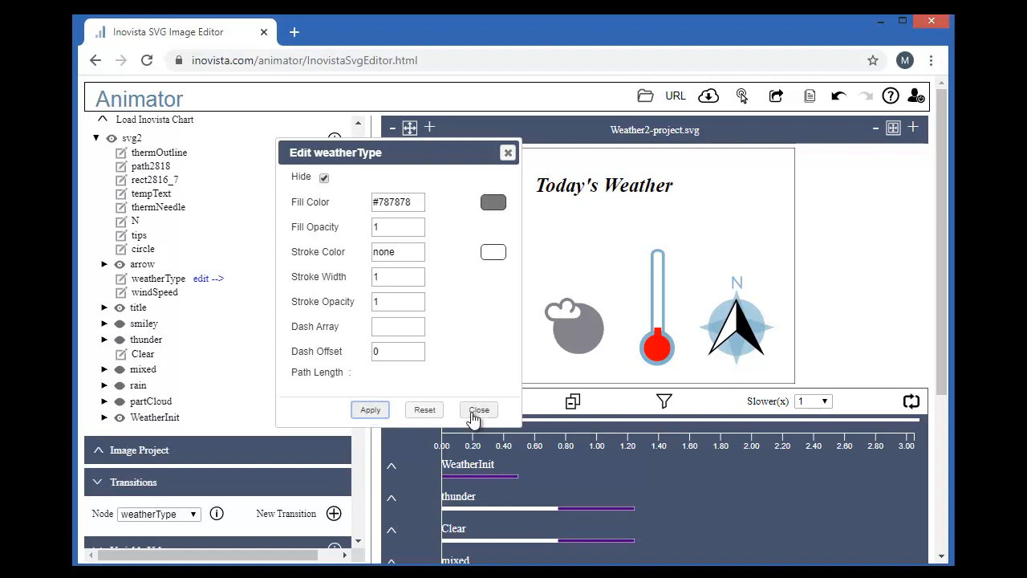
left_click(478, 410)
Step: Review the variable values, and add a Combination transition to the weatherType node with its settings expanded
left_click_drag(358, 358, 365, 472)
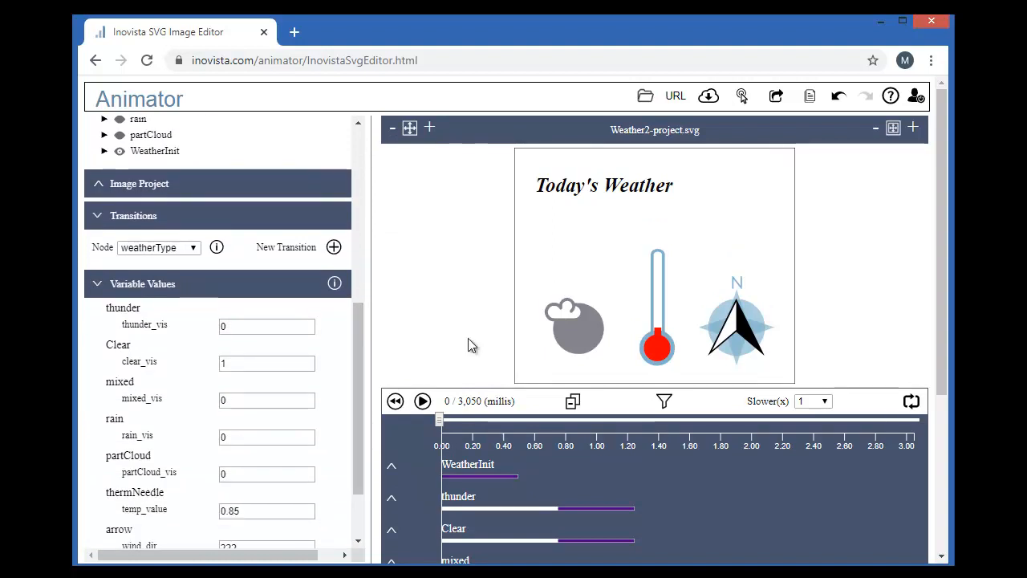
left_click_drag(354, 329, 356, 263)
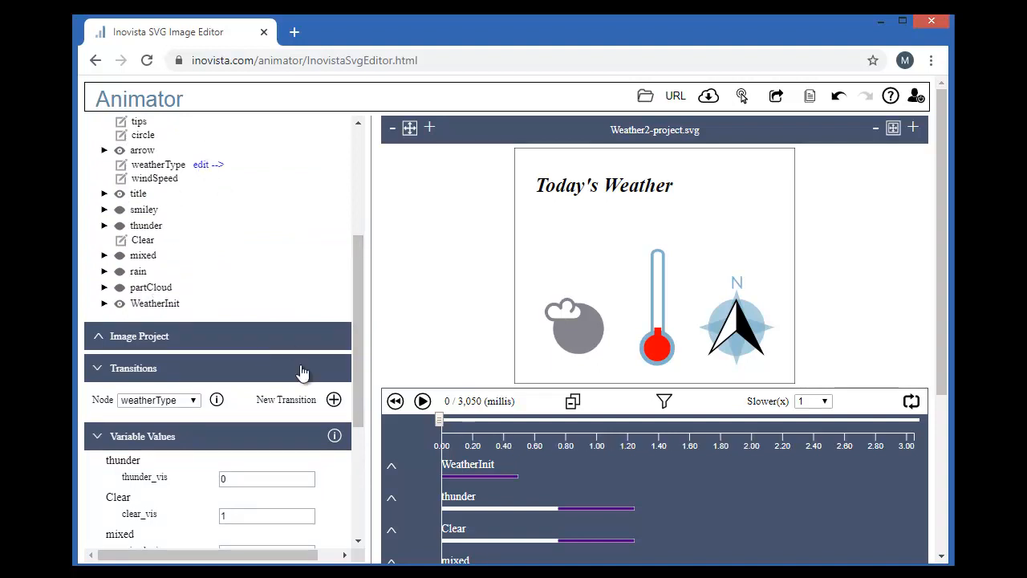
left_click(333, 401)
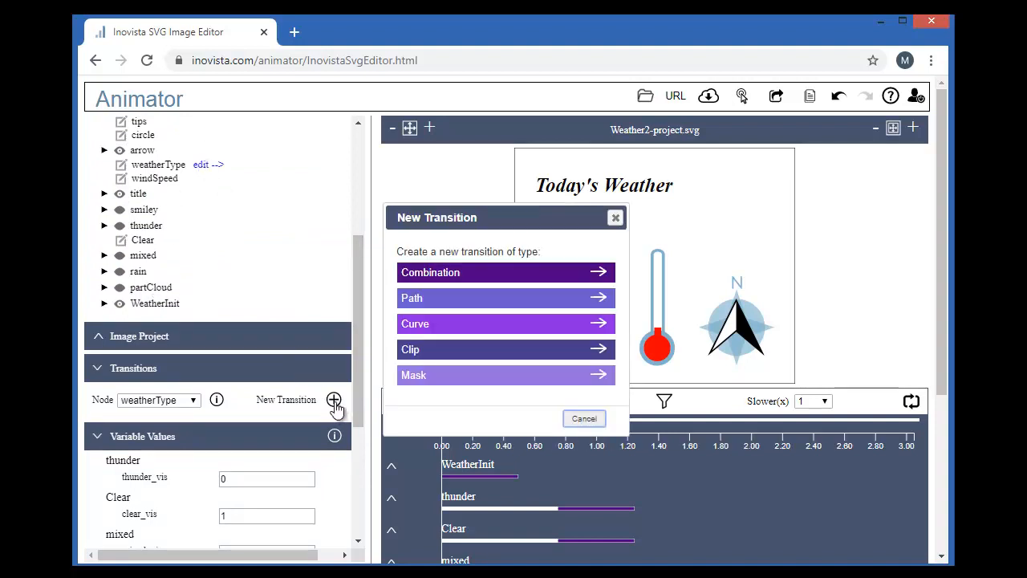
left_click(422, 274)
left_click(201, 437)
Step: Set the first weatherType transition's duration to 100 ms and its text attribute to the variable weather_type
left_click(214, 452)
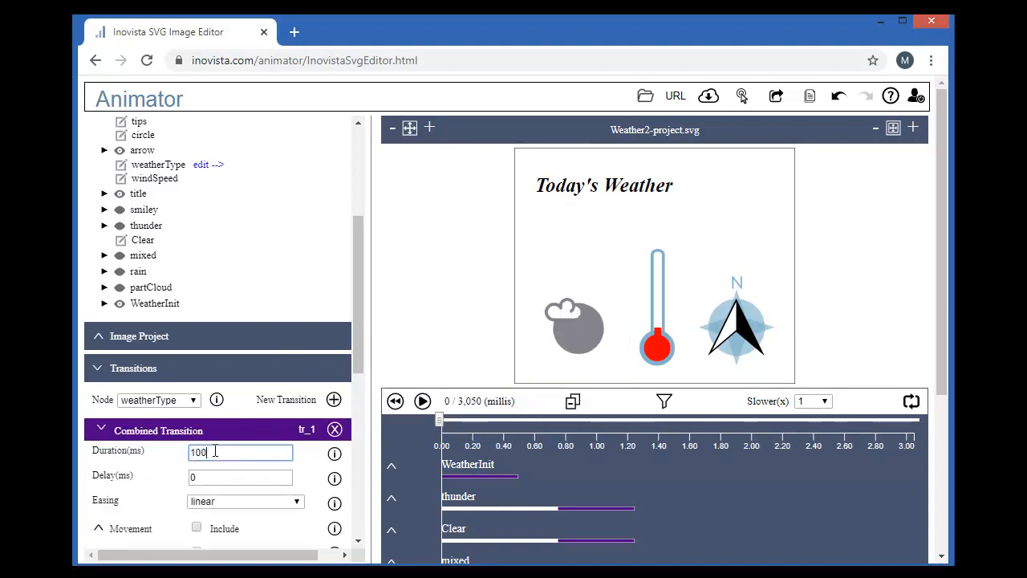
left_click_drag(361, 366, 357, 482)
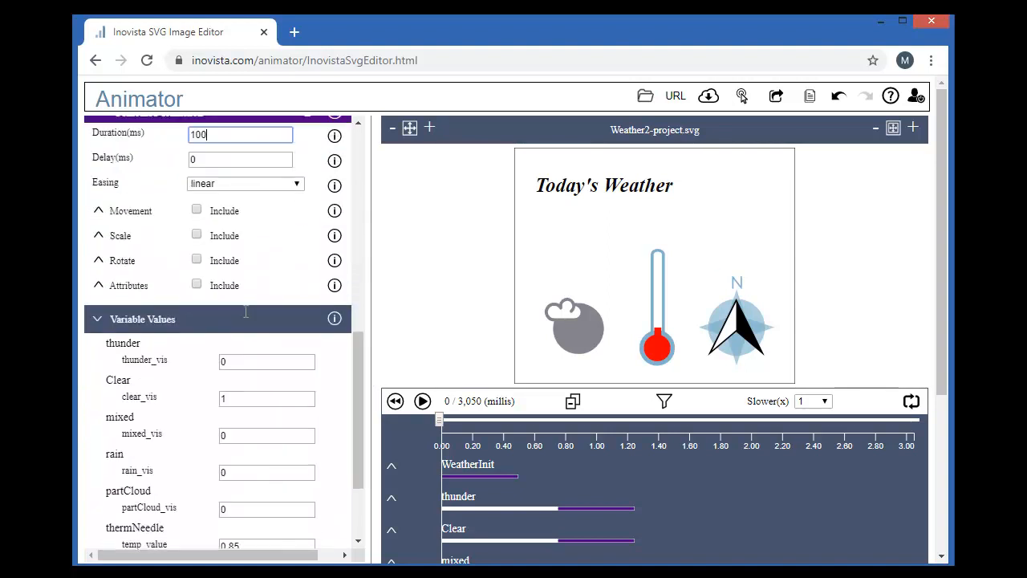
left_click(131, 286)
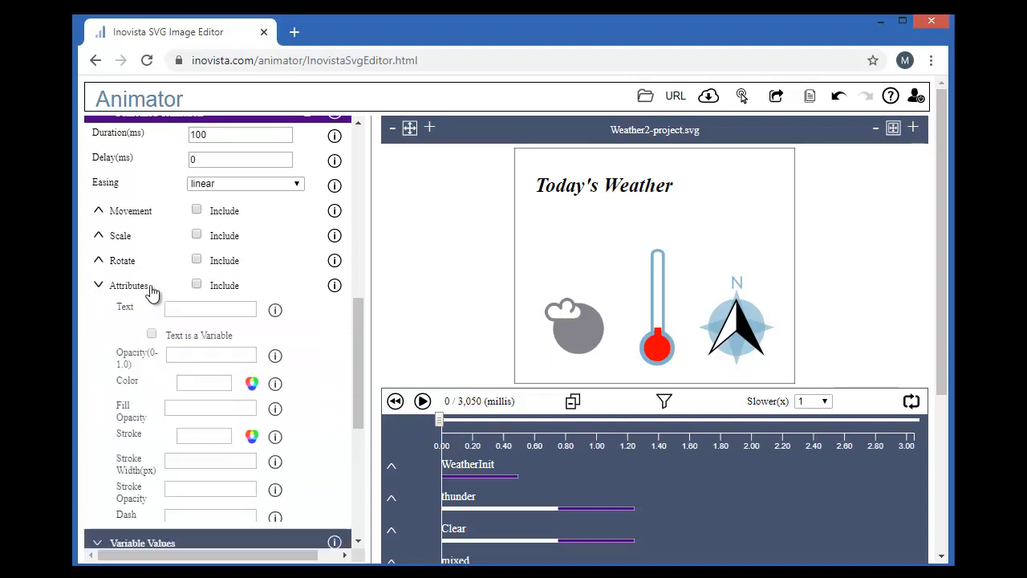
left_click(209, 305)
type("wea")
type("ther_type")
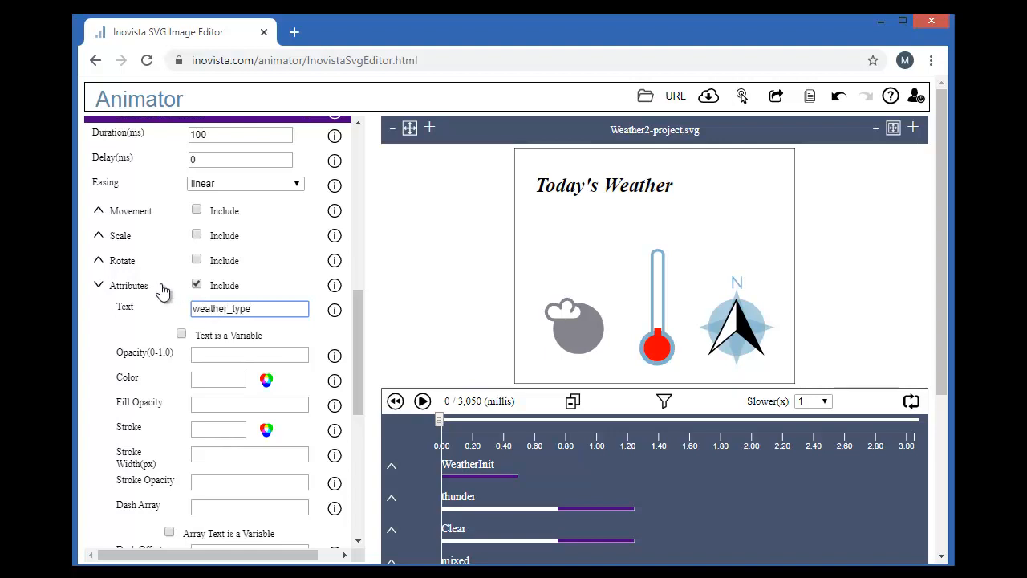
left_click(181, 334)
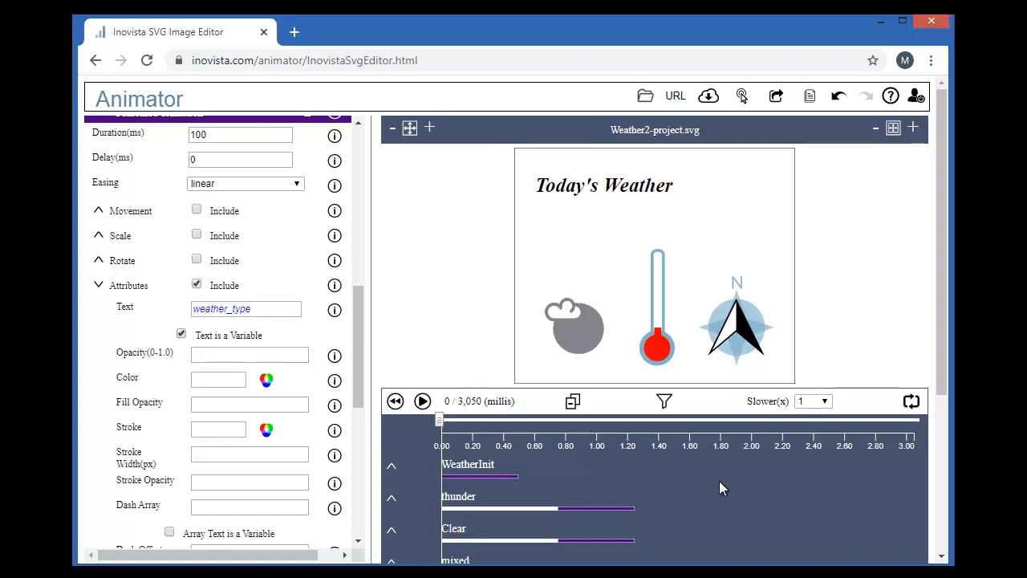
Step: Add a second Combination transition to the weatherType node with a duration of 0 ms
left_click_drag(359, 320, 352, 276)
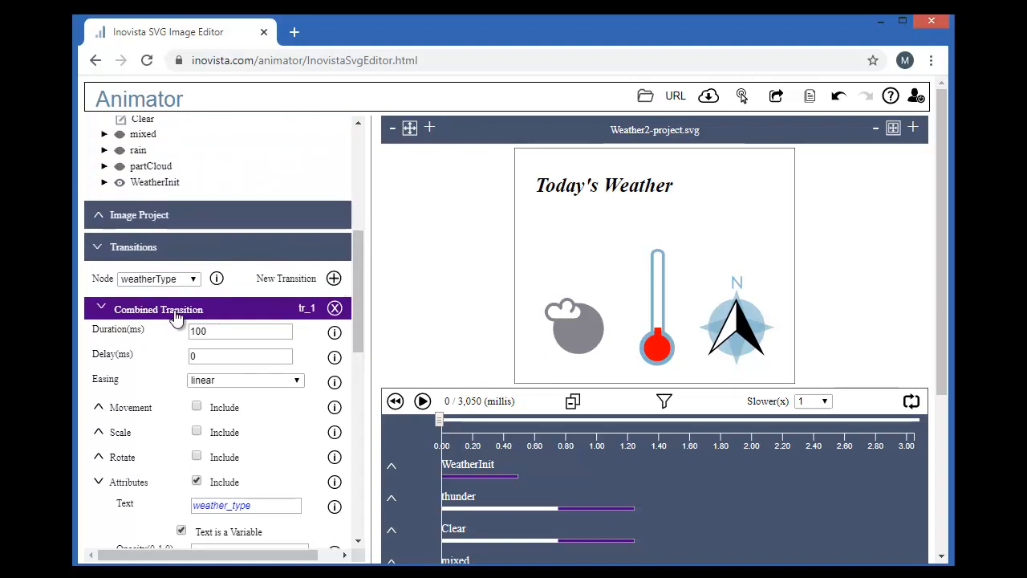
left_click(176, 316)
left_click(333, 277)
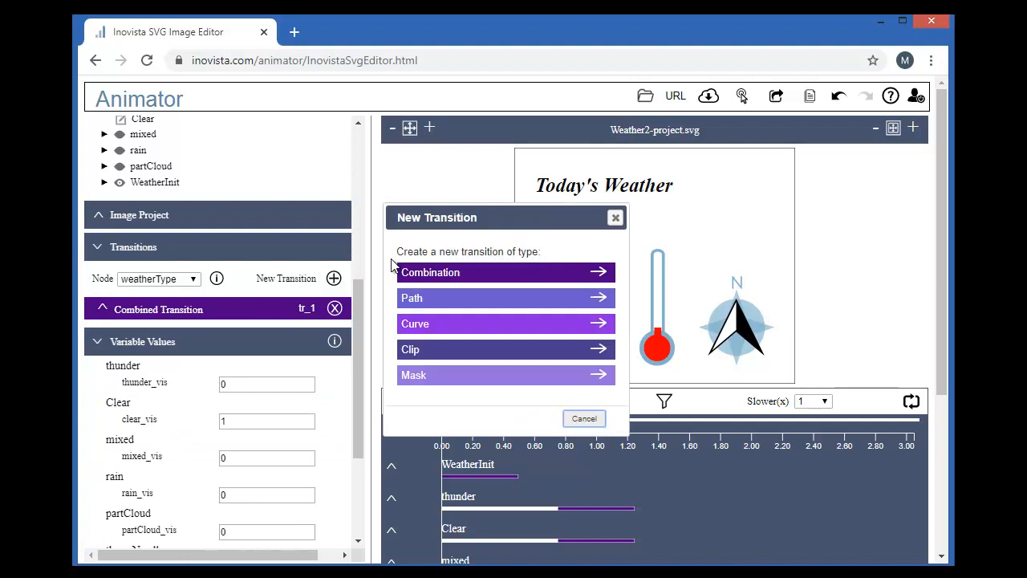
left_click(431, 272)
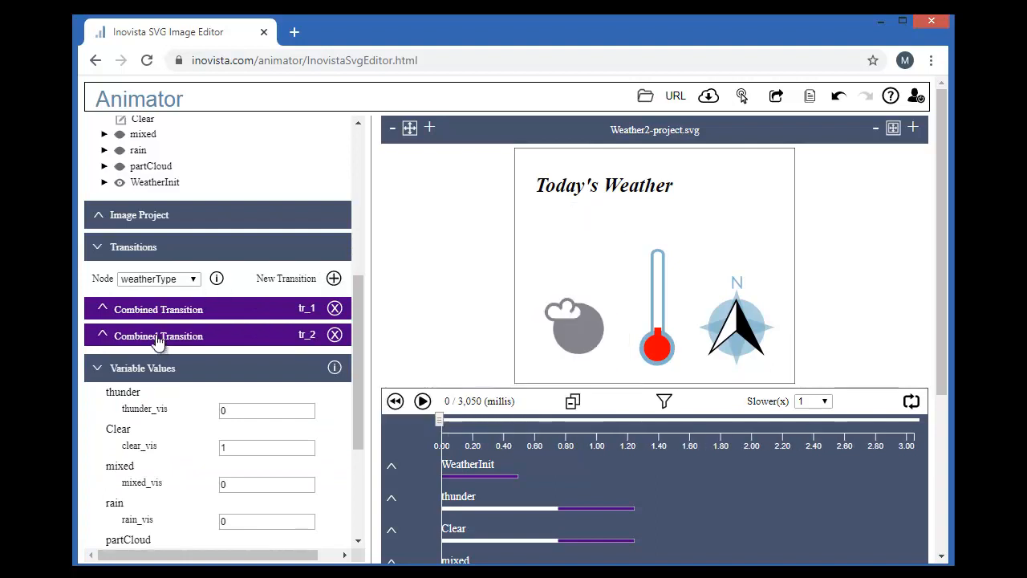
left_click(160, 336)
double_click(220, 360)
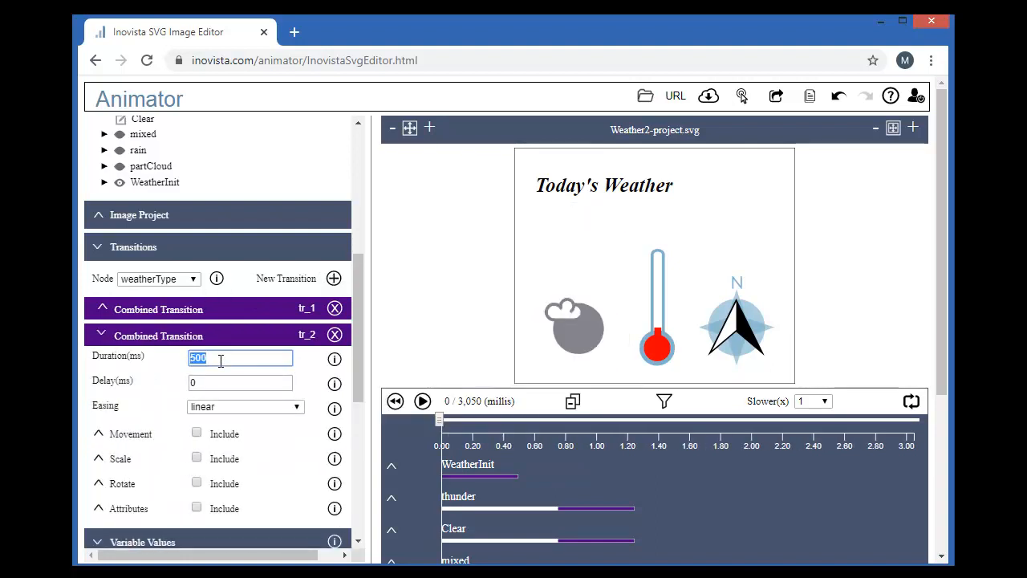
Step: Include movement in the second transition, with X set to Goto Pixel and both axes switched to percent units
left_click_drag(355, 362, 344, 420)
left_click(138, 280)
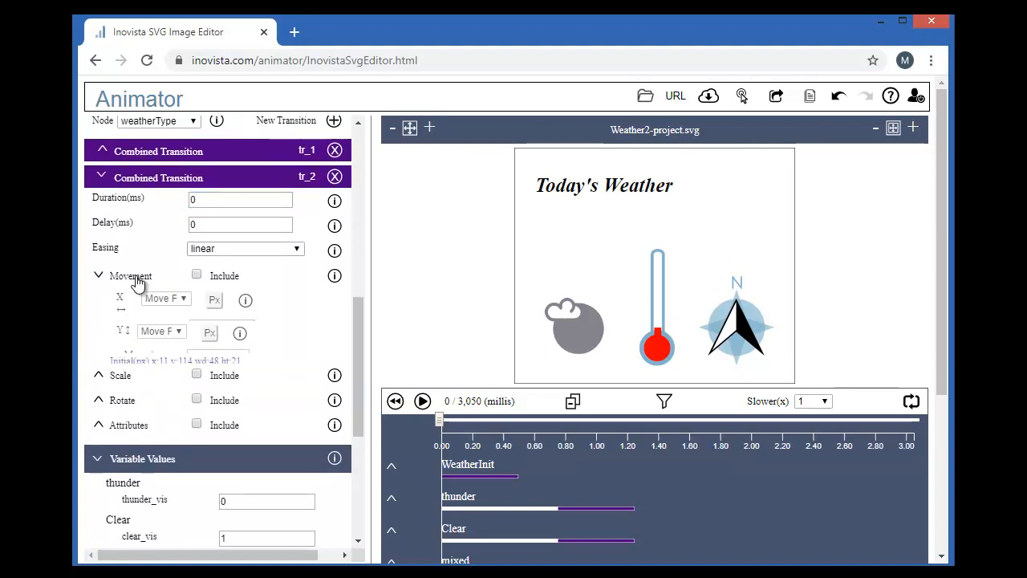
left_click(197, 275)
left_click(206, 298)
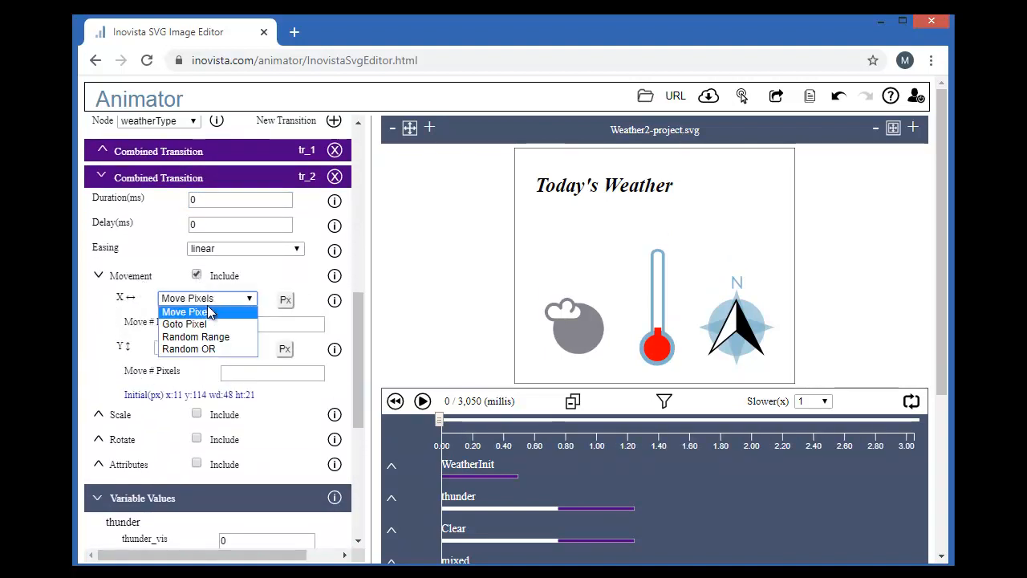
left_click(205, 324)
left_click(205, 348)
left_click(267, 315)
left_click(284, 299)
left_click(284, 348)
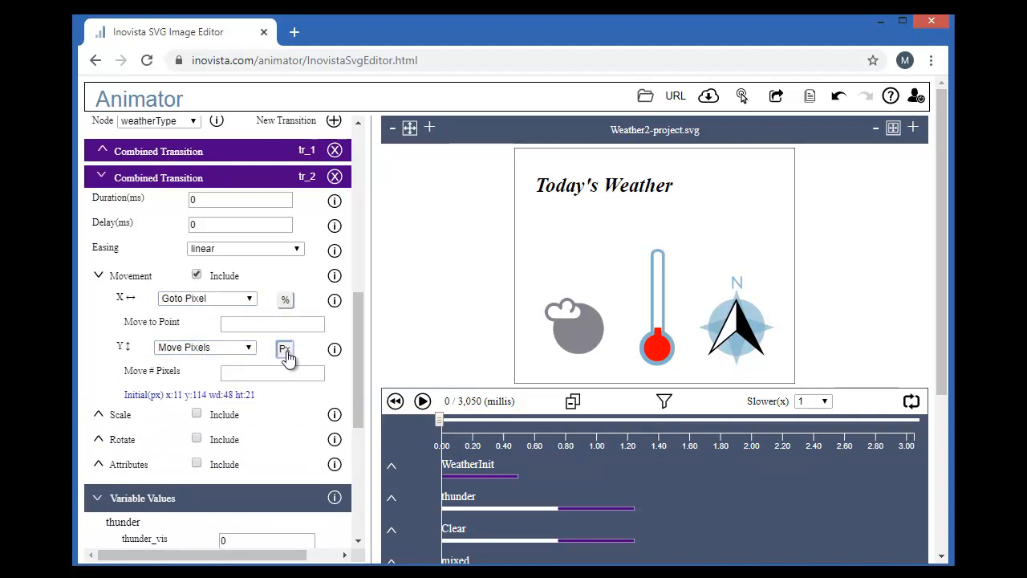
Step: Set the second transition's X destination to 45% and its Y movement to 0%
left_click(270, 322)
type("45")
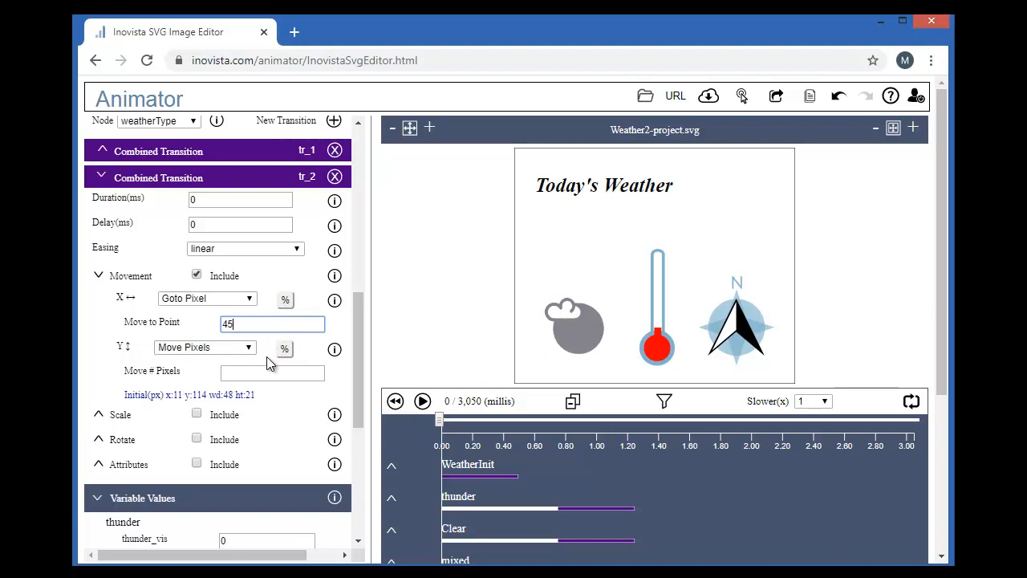
left_click(261, 371)
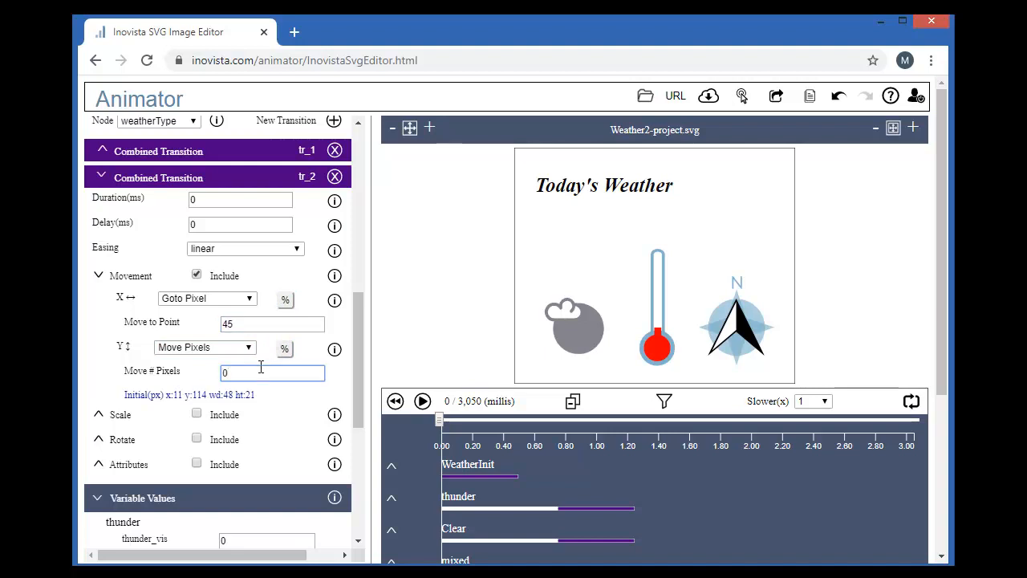
type("0")
Step: Include scaling in the second transition with X and Y scales of 0
left_click_drag(360, 389, 357, 430)
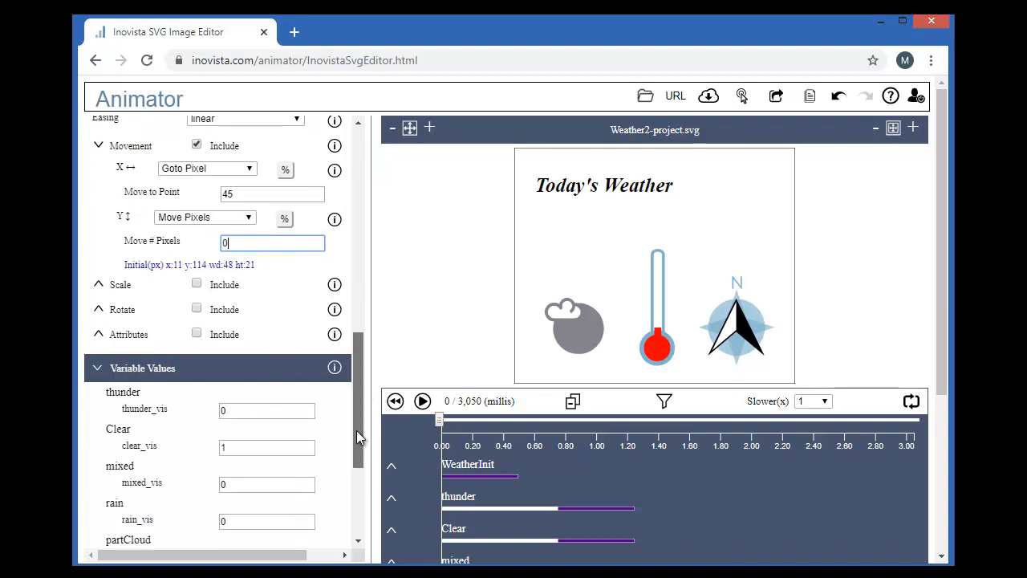
left_click(99, 286)
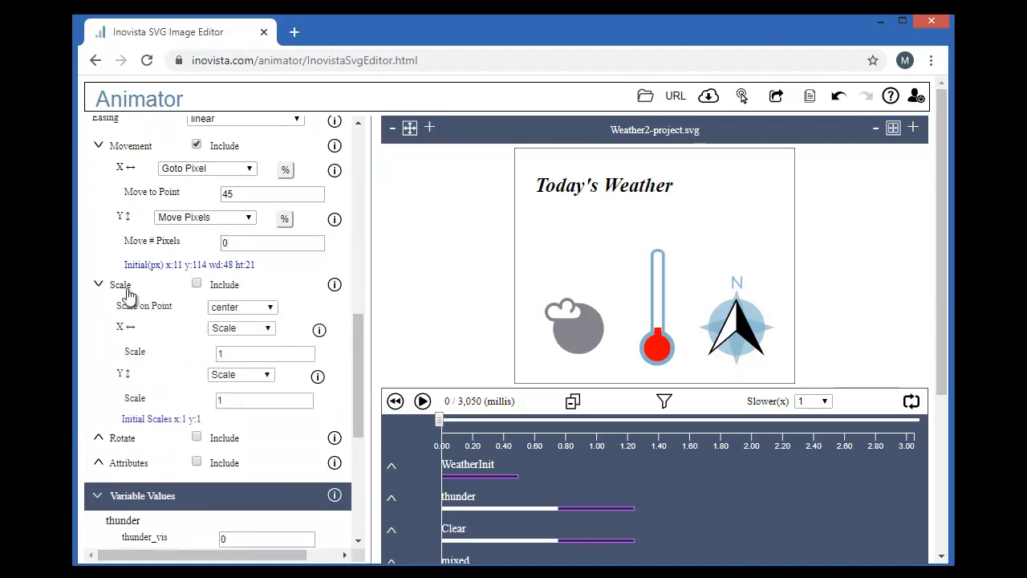
double_click(237, 353)
type("0")
double_click(241, 402)
type("0")
Step: Include attributes in the second transition with an opacity of 1
left_click(145, 477)
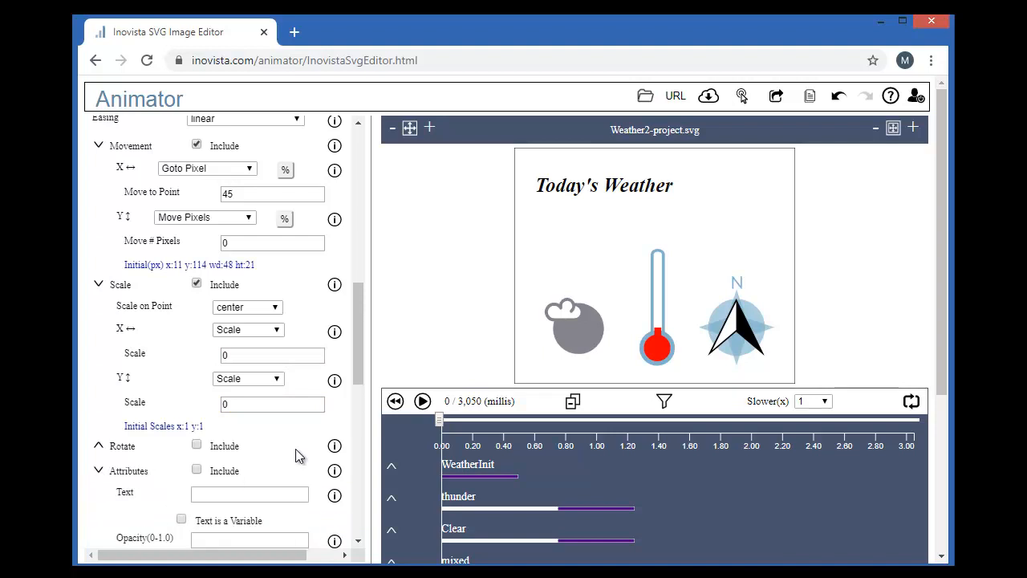
left_click_drag(359, 366, 359, 436)
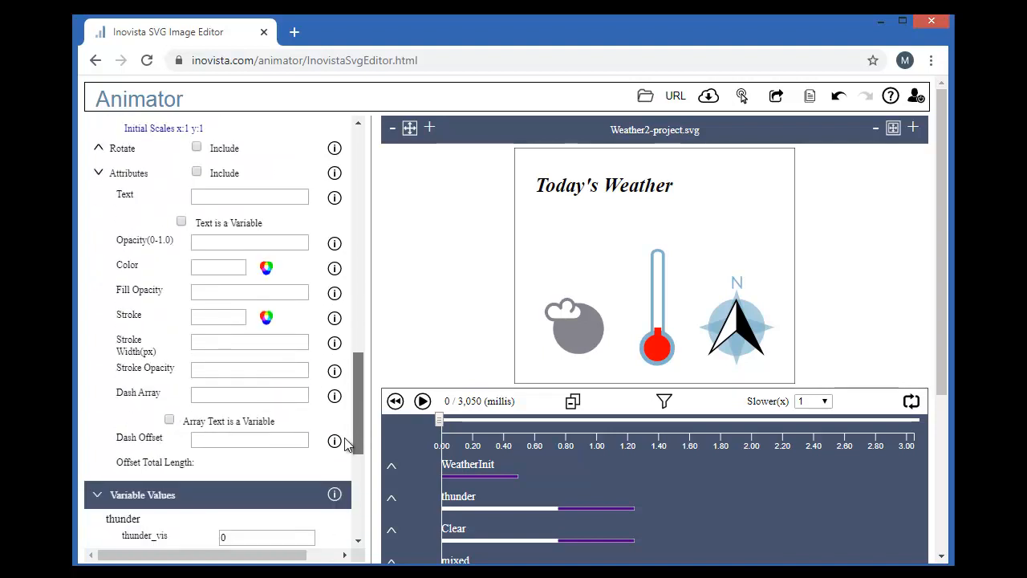
left_click(215, 195)
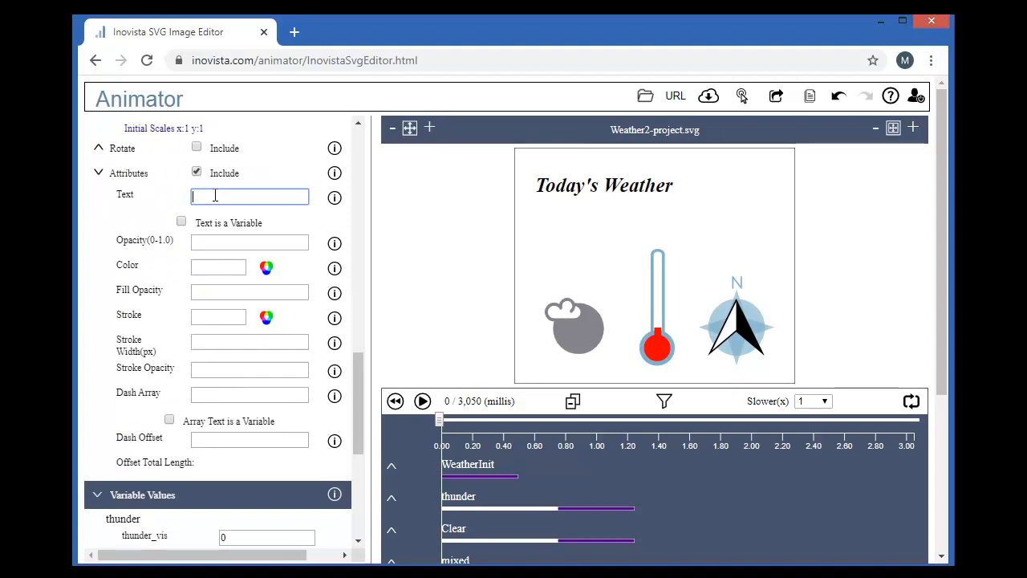
left_click(203, 243)
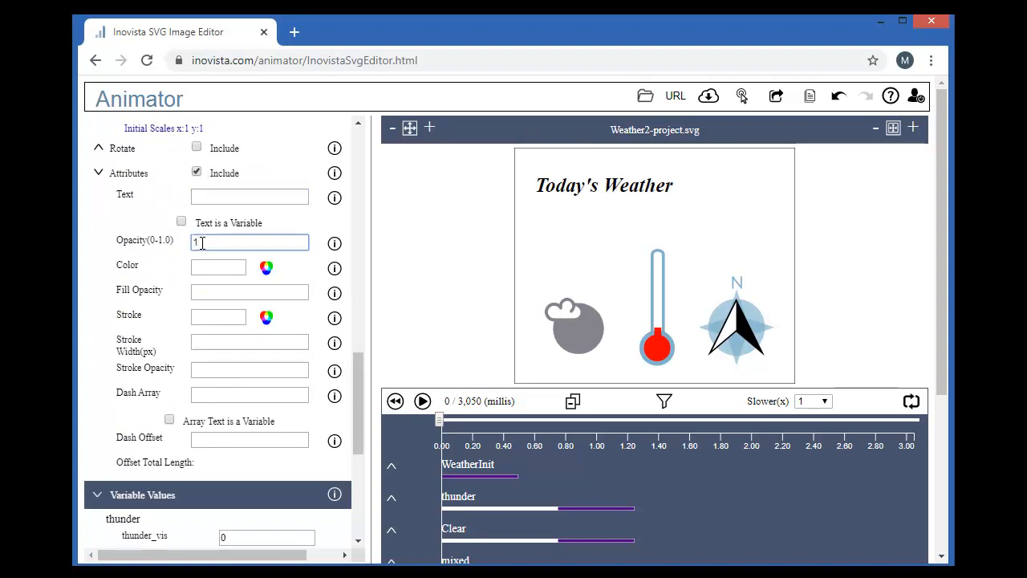
left_click(382, 411)
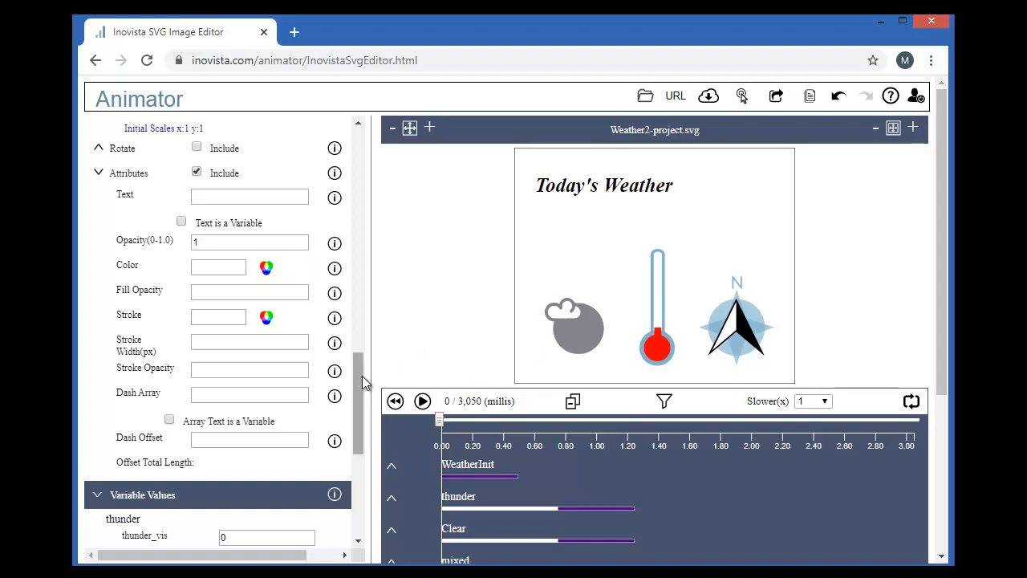
Step: Add a third Combination transition to the weatherType node with a delay of 1250 ms
left_click_drag(361, 376, 285, 257)
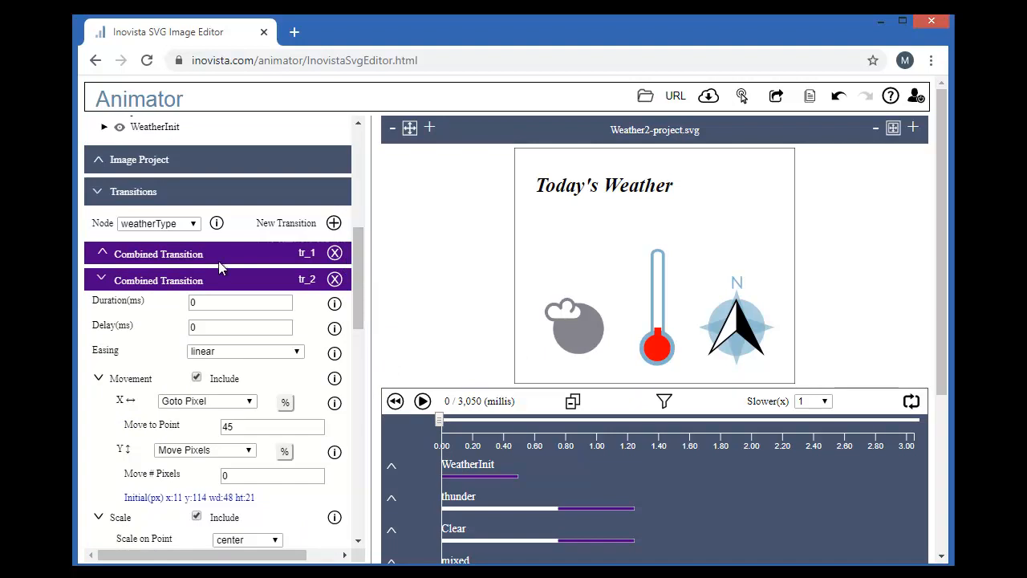
left_click(158, 281)
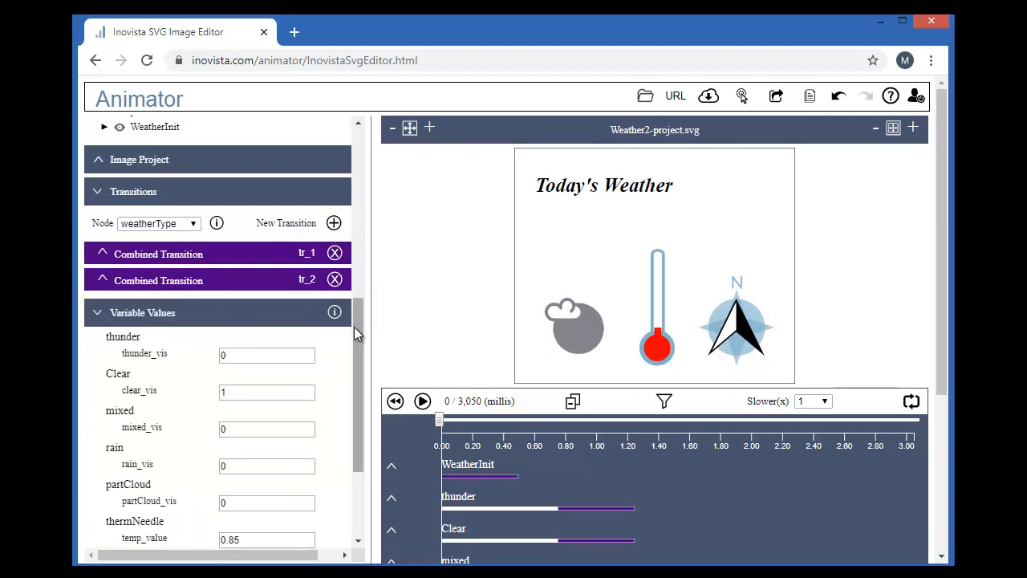
left_click_drag(354, 327, 359, 306)
left_click(333, 272)
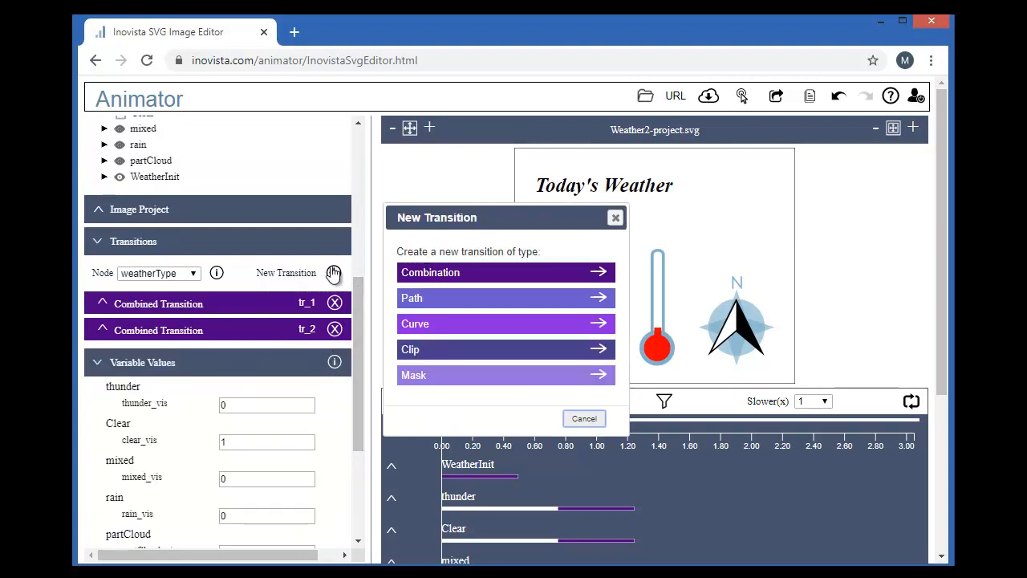
left_click(463, 272)
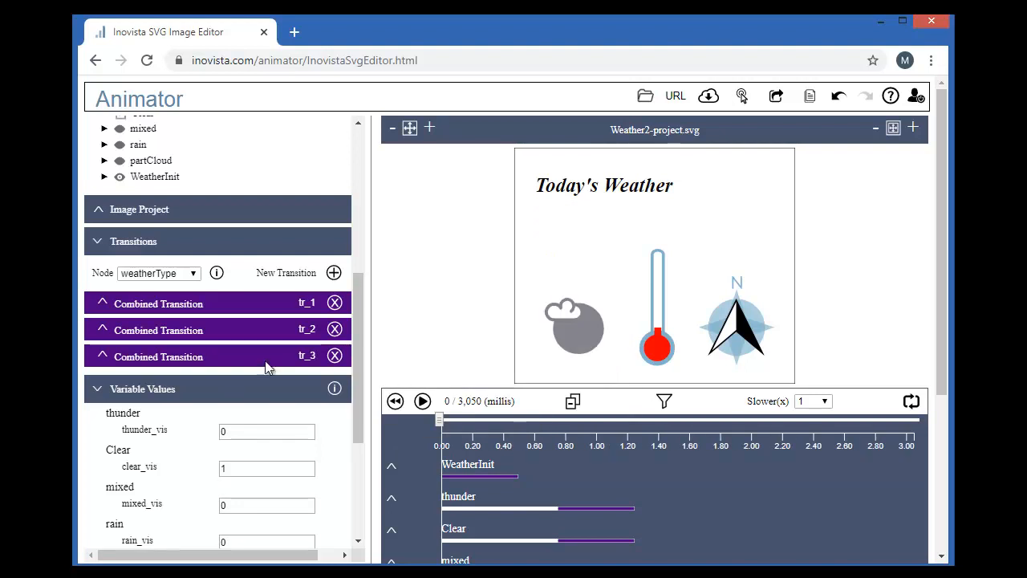
left_click(217, 355)
left_click(221, 399)
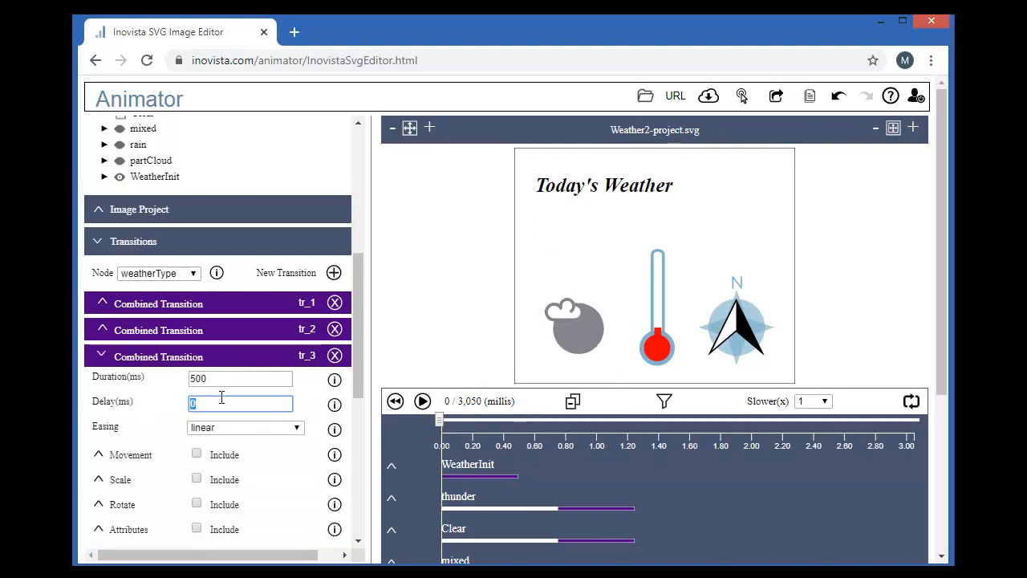
type("1250")
left_click_drag(355, 374, 355, 423)
left_click(134, 296)
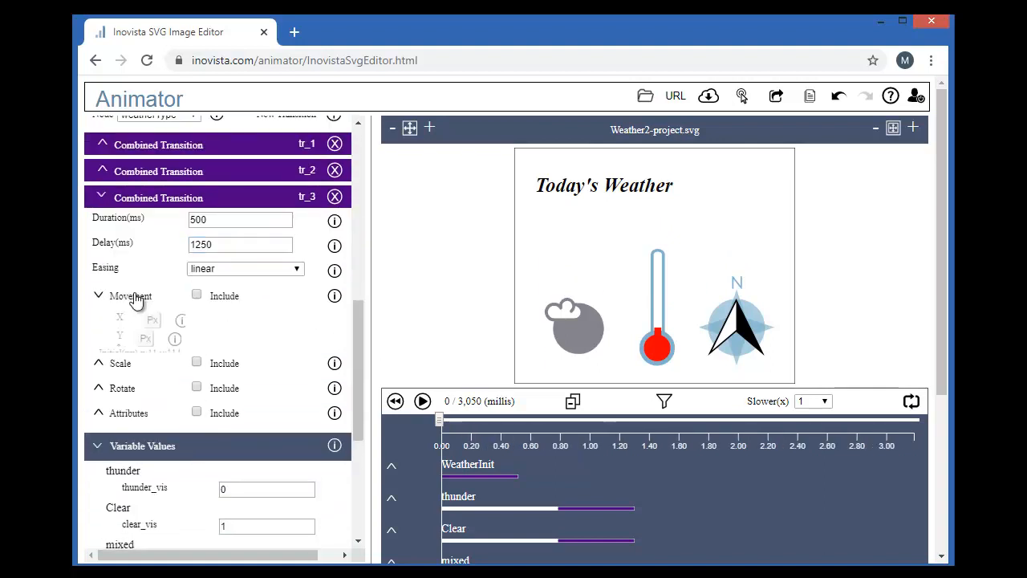
left_click(233, 345)
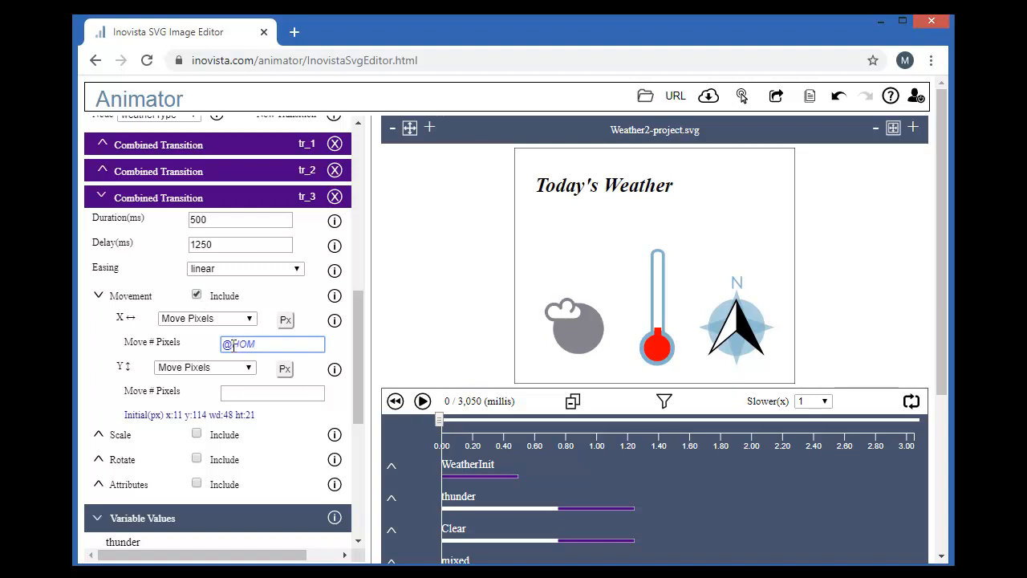
left_click(246, 390)
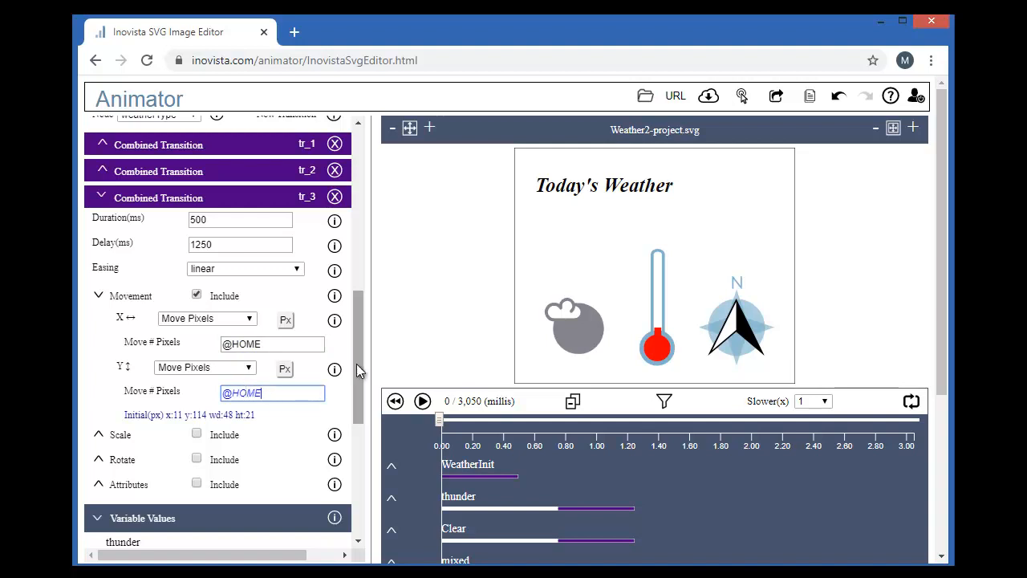
Step: Include scaling in the third transition, with X and Y scales of 1 about the center
left_click_drag(356, 364, 356, 392)
left_click(124, 346)
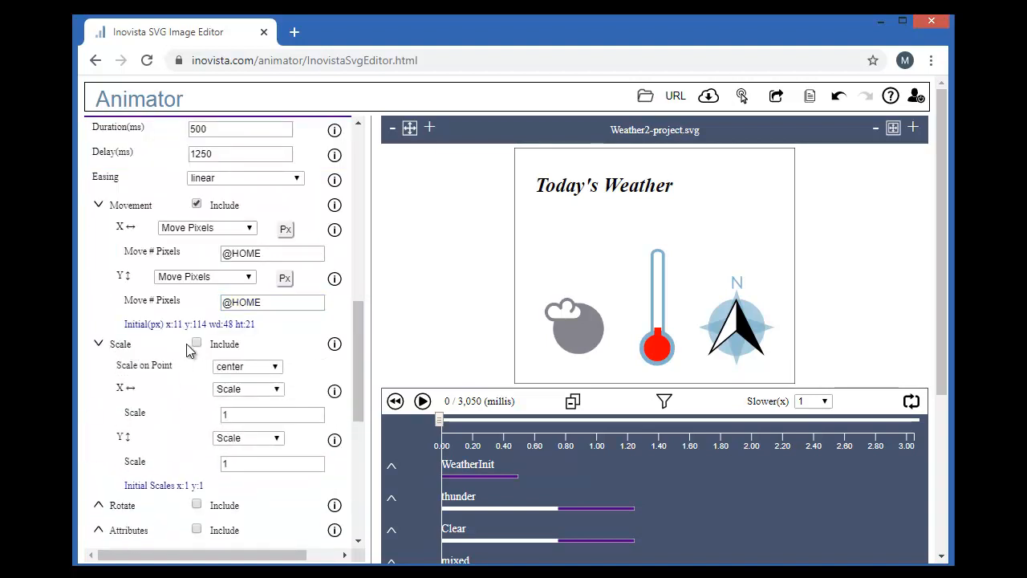
left_click(197, 343)
left_click_drag(357, 374, 357, 396)
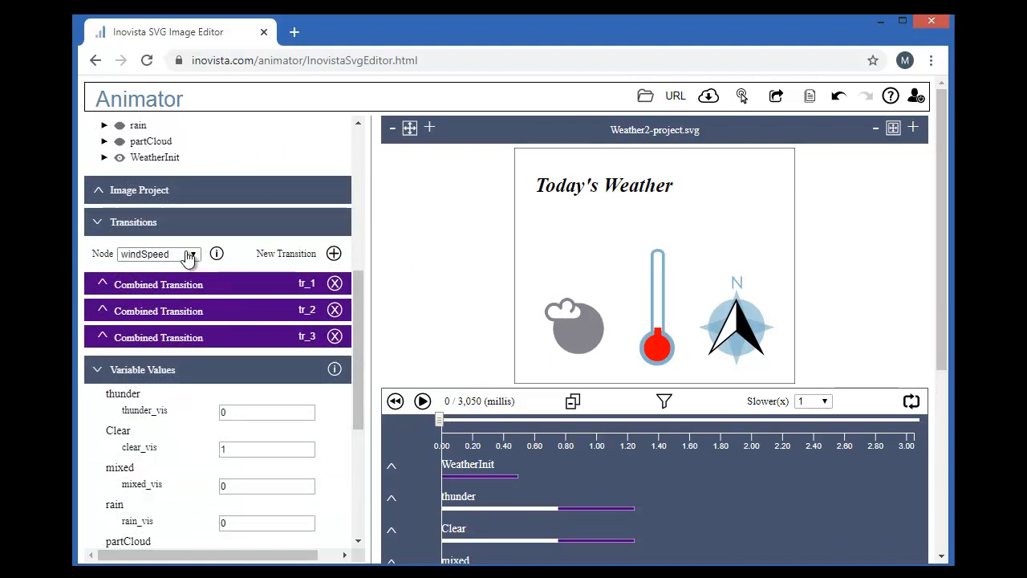
Step: Display the transitions of the tempText node, followed by those of the windSpeed node
left_click(189, 256)
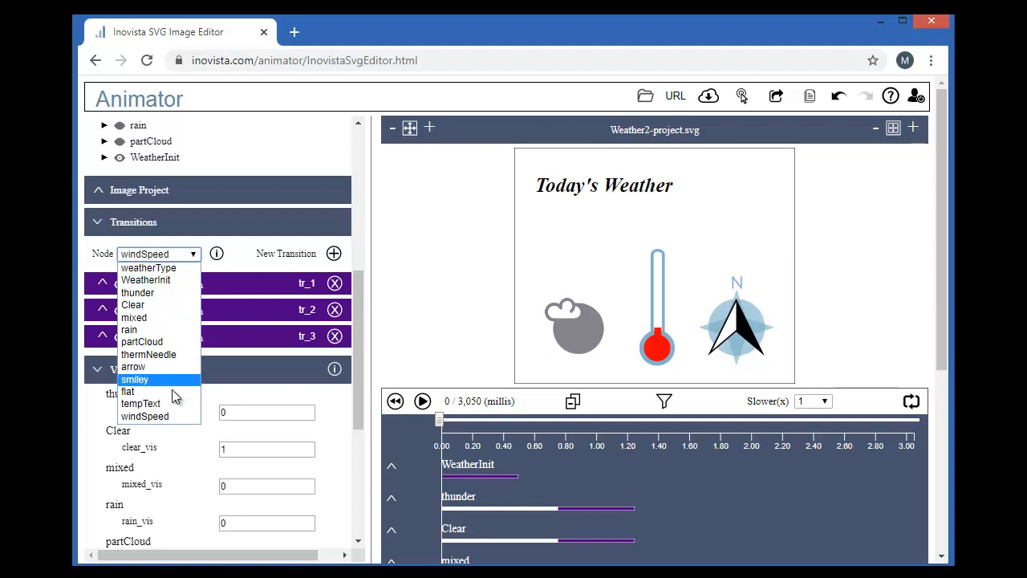
left_click(177, 404)
left_click(165, 255)
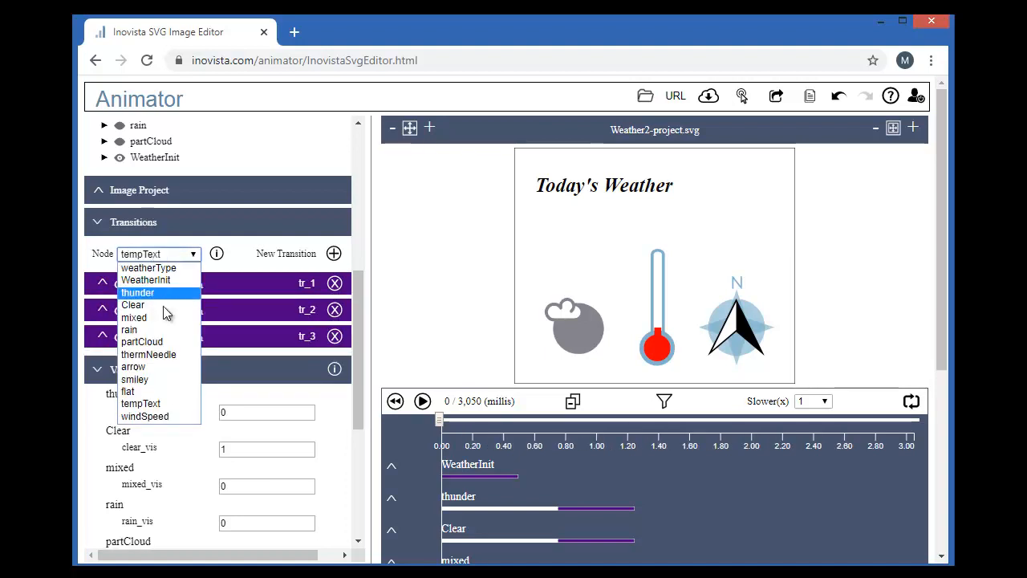
left_click(144, 415)
Step: Check the weather_type, temp_text and wind_speed variable values and play the weather animation
mouse_move(362, 378)
left_mouse_down()
mouse_move(363, 490)
mouse_move(335, 542)
left_mouse_up()
double_click(270, 453)
double_click(278, 493)
triple_click(282, 528)
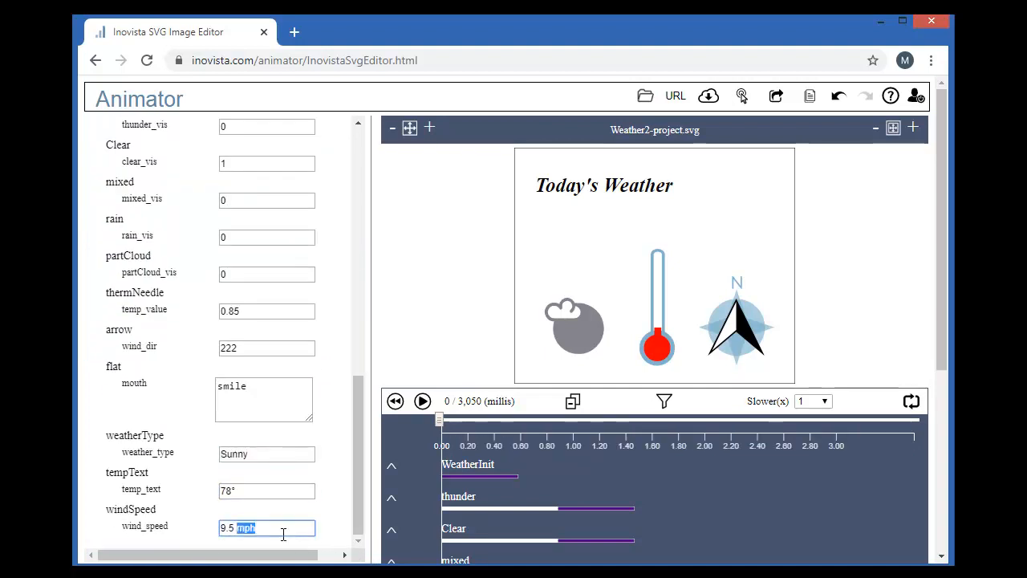
left_click(416, 406)
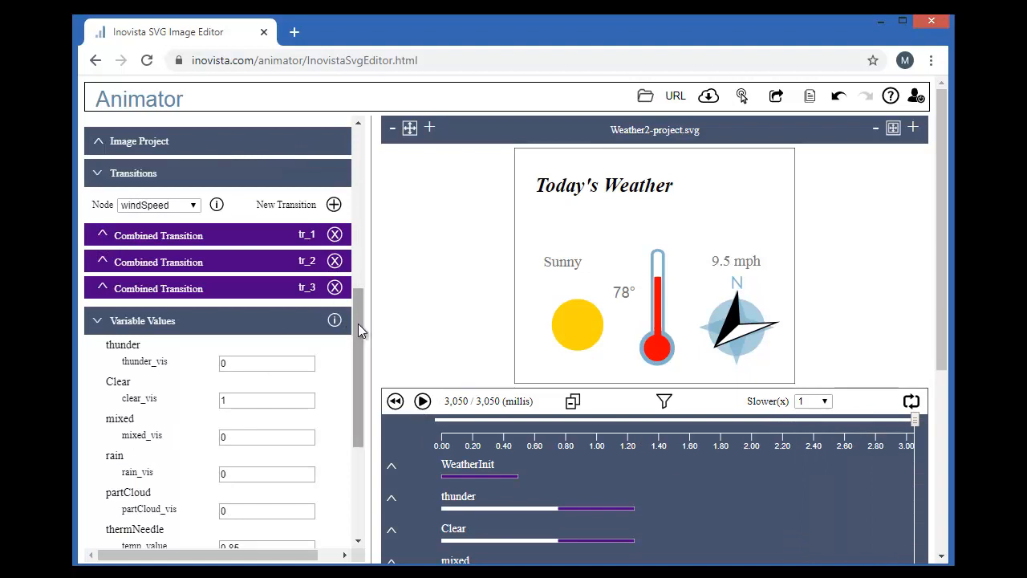
Step: Make the smiley node visible and expand its child nodes in the image tree
left_click_drag(358, 323, 377, 192)
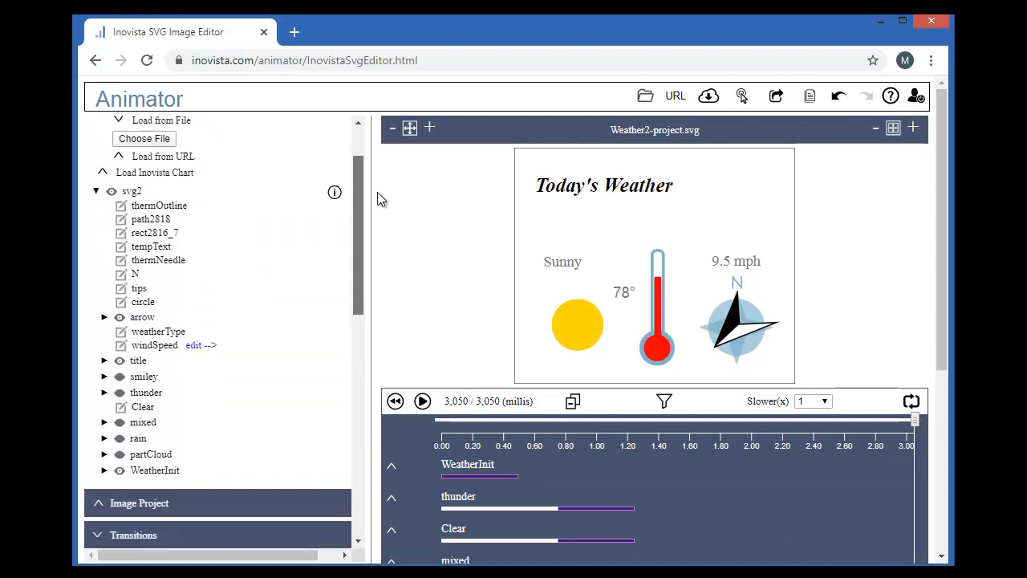
left_click(120, 377)
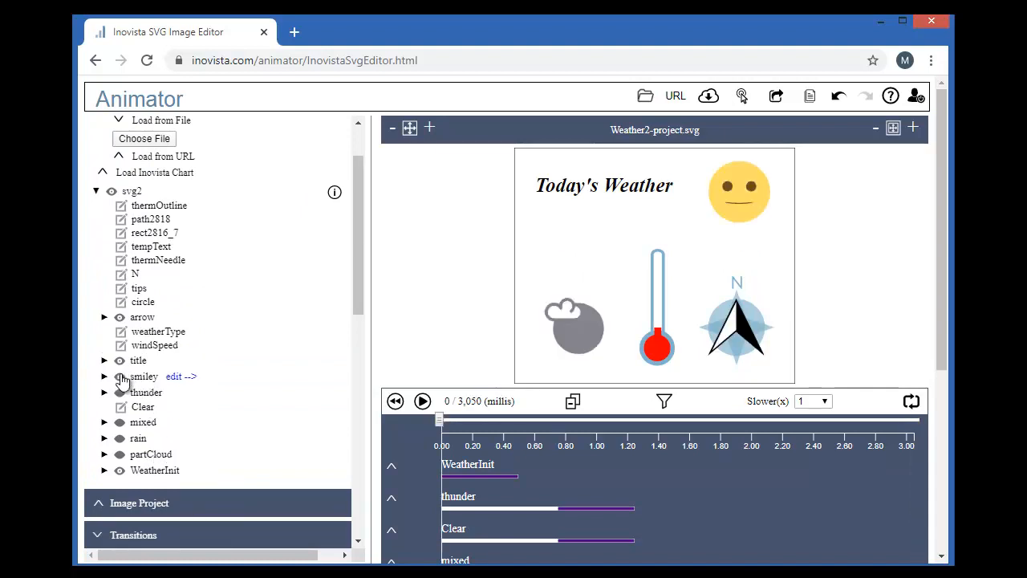
left_click(105, 377)
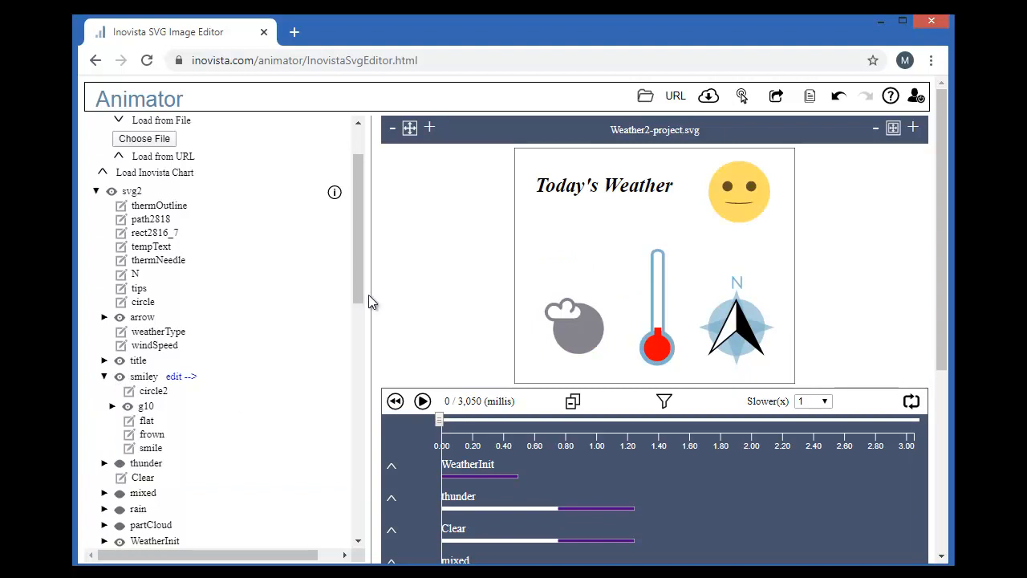
scroll(356, 324, "down", 2)
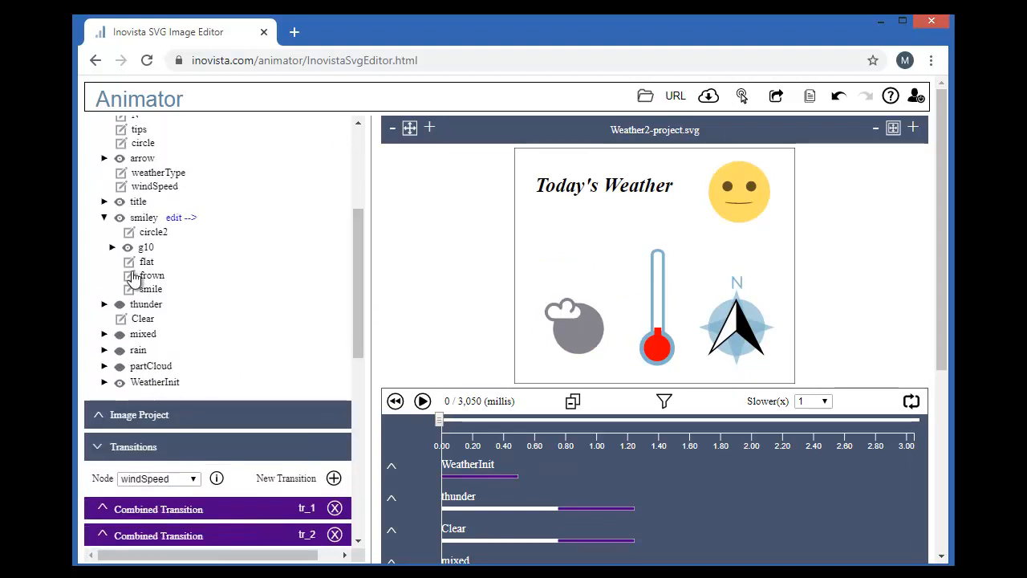
Step: Unhide the frown path of the smiley and apply the change to preview it
left_click(129, 275)
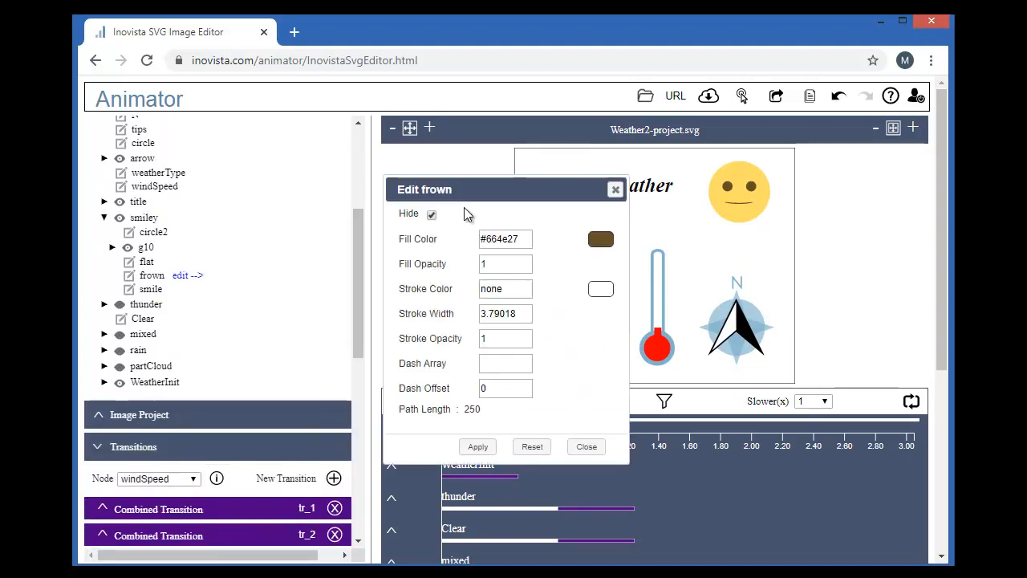
left_click_drag(459, 193, 364, 150)
left_click(345, 172)
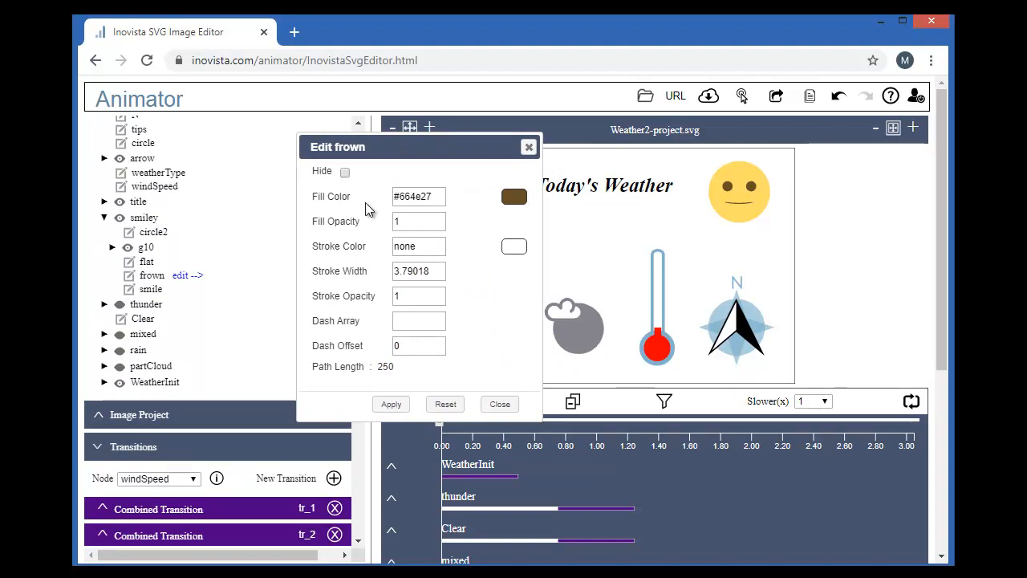
left_click(390, 406)
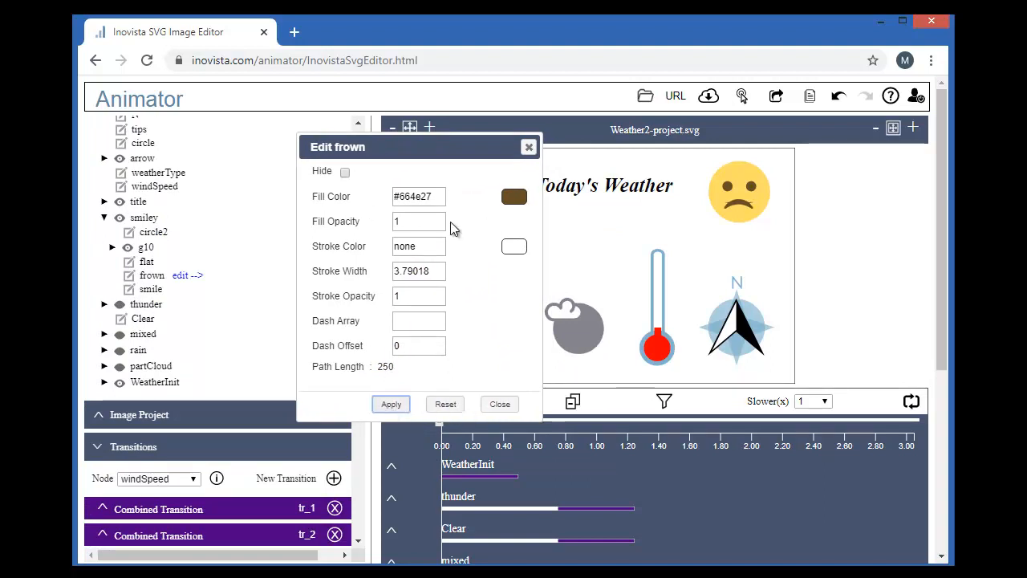
Step: Hide the frown path again, close its edit dialog, and hide the smiley node
left_click(346, 172)
left_click(391, 404)
left_click(500, 404)
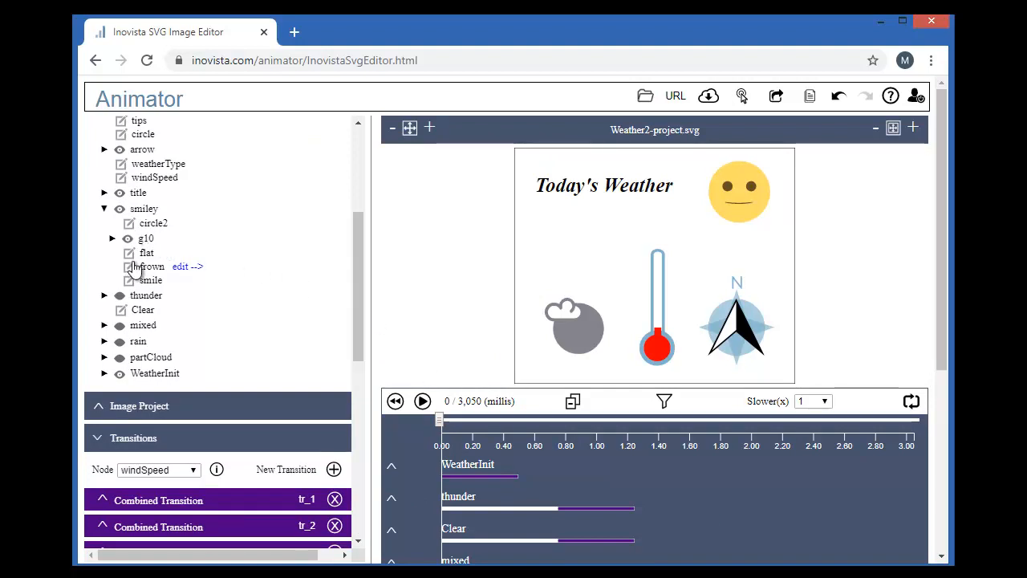
left_click(119, 209)
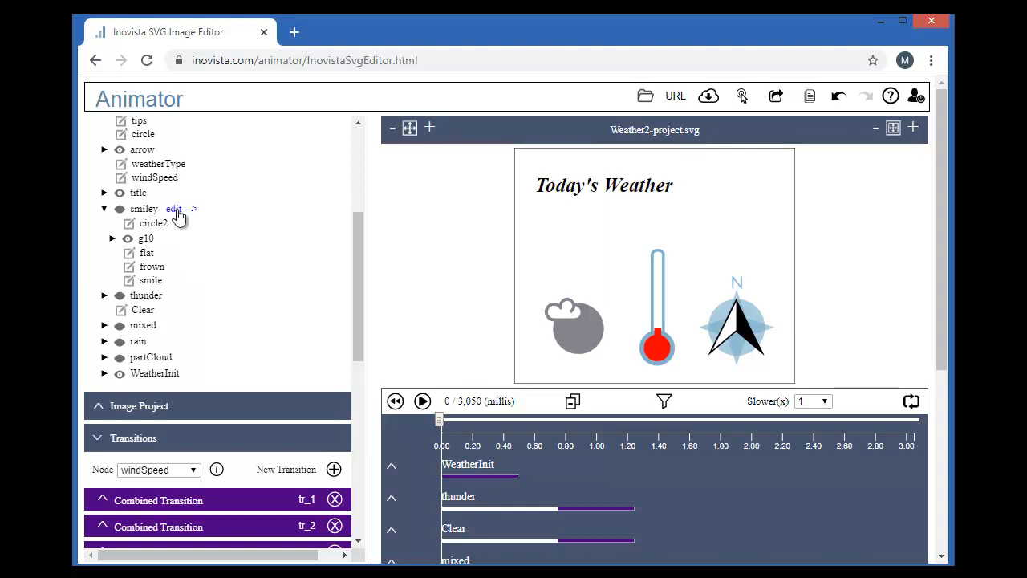
Step: Add a Combination transition to the smiley node and set its duration to 0 ms
left_click(178, 211)
left_click_drag(358, 305, 354, 364)
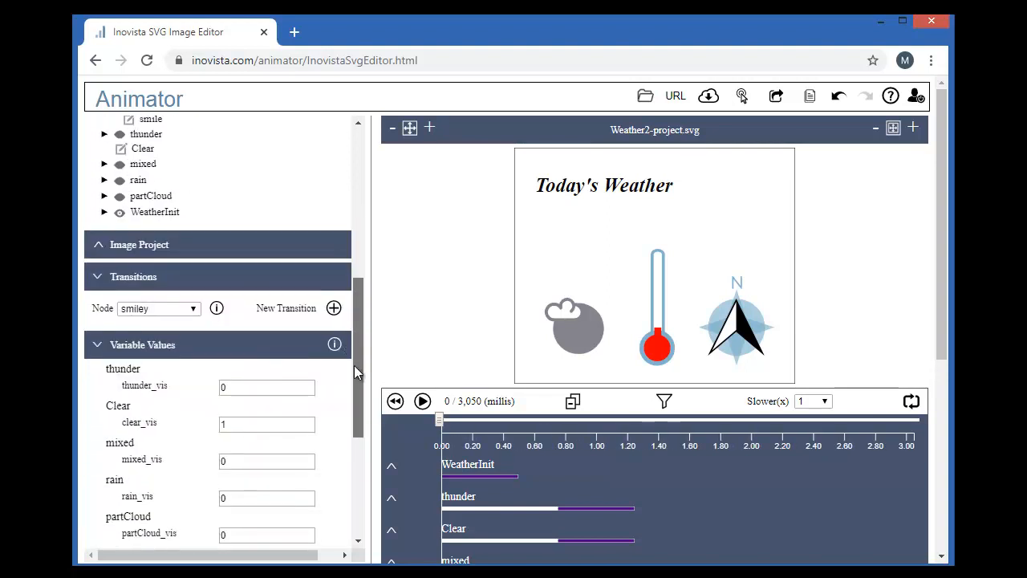
left_click(334, 303)
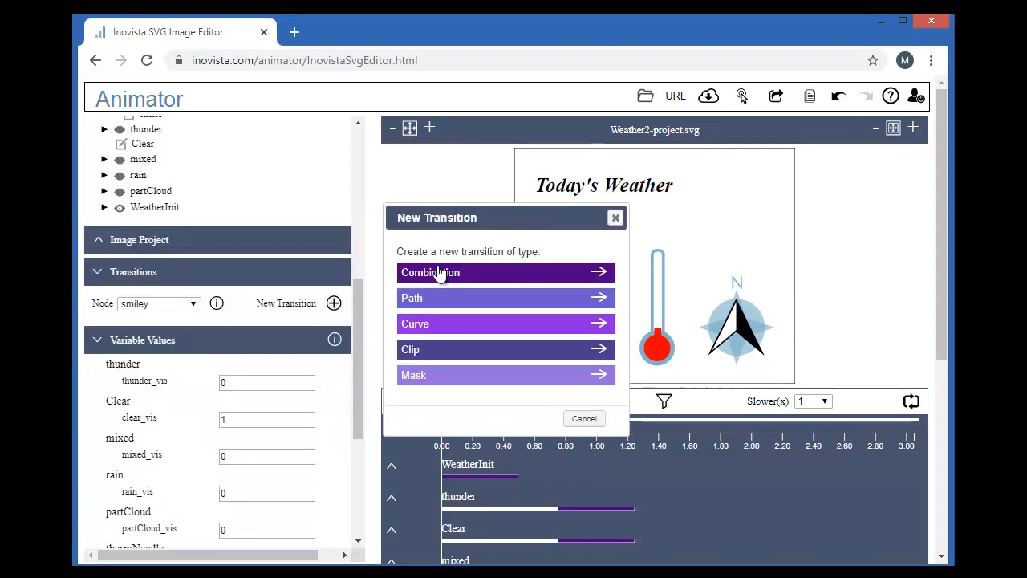
left_click(439, 274)
left_click(206, 335)
left_click(213, 357)
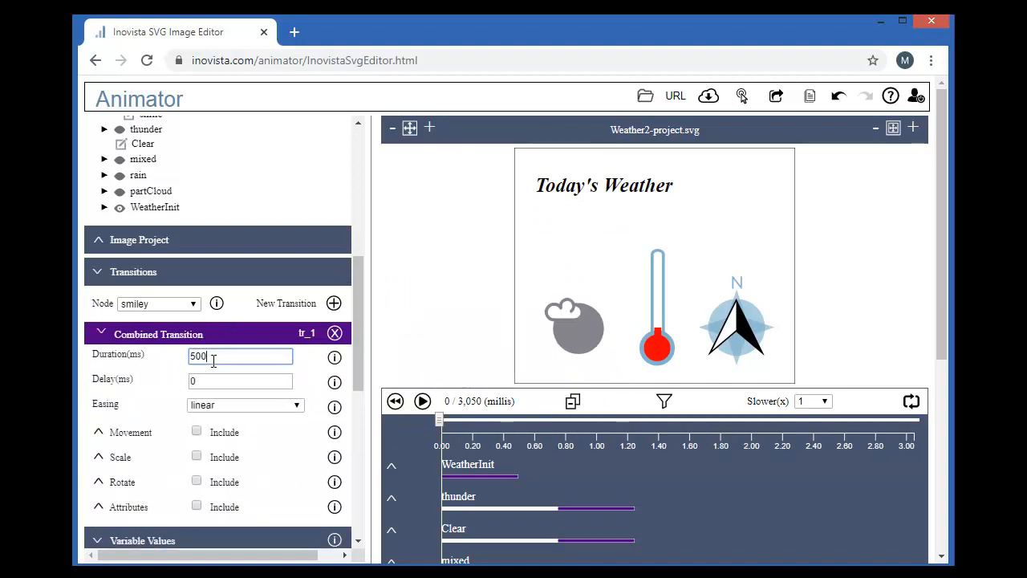
type("0")
Step: Include scaling in the smiley's first transition, with X and Y scales of 0 about the center
left_click(196, 457)
left_click(254, 526)
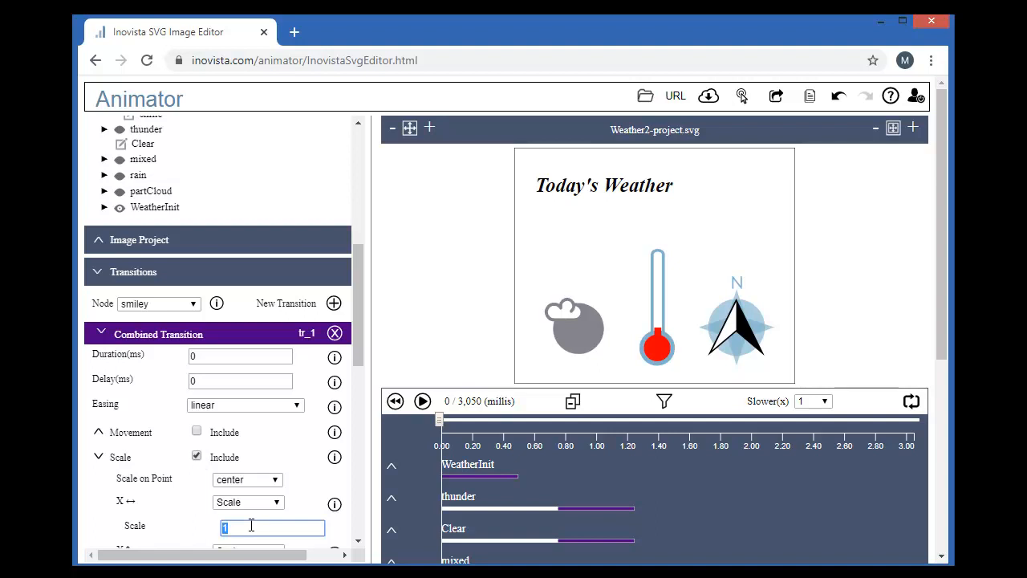
scroll(250, 506, "down", 2)
type("0")
left_click(239, 416)
left_click_drag(361, 293, 361, 260)
Step: Add a second Combination transition to the smiley node and set its delay to 1800 ms
left_click(333, 254)
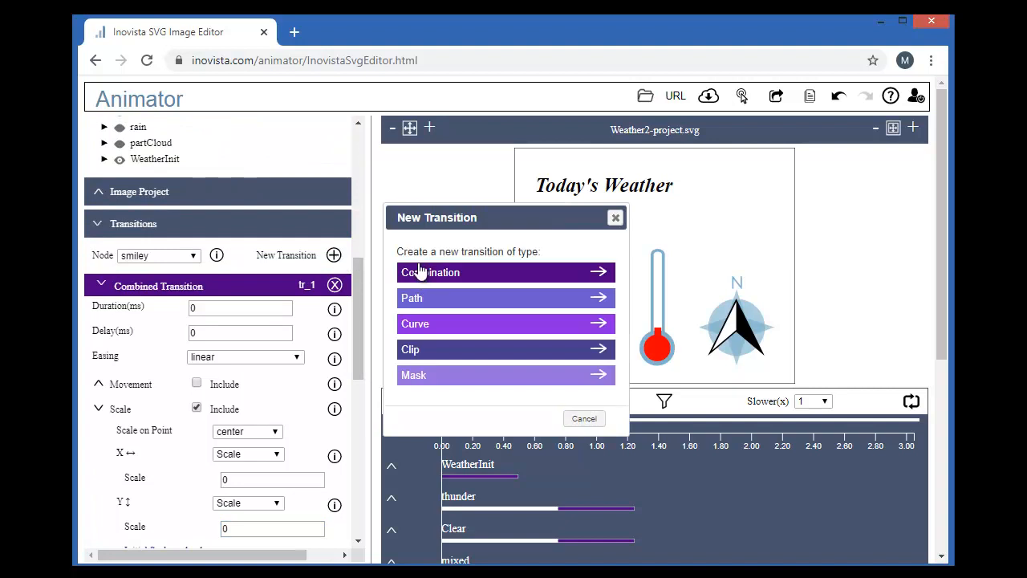
left_click(418, 275)
left_click(255, 286)
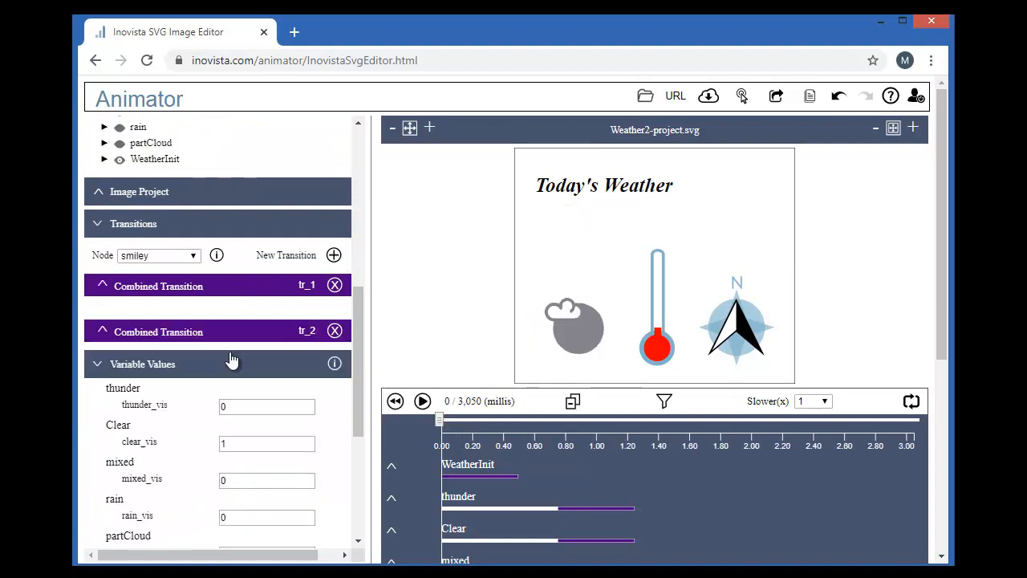
left_click(223, 321)
left_click(225, 357)
type("1800")
Step: Include scaling with X and Y scales of 1 about the center and an opacity of 1 in the smiley's second transition
left_click(129, 438)
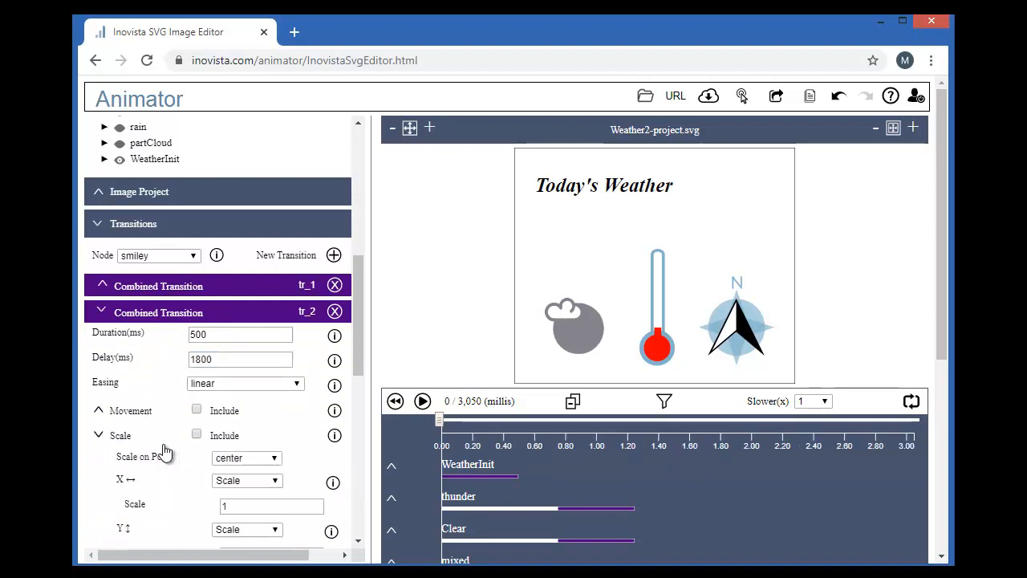
left_click_drag(358, 372, 344, 451)
left_click(132, 336)
left_click(197, 332)
left_click(203, 355)
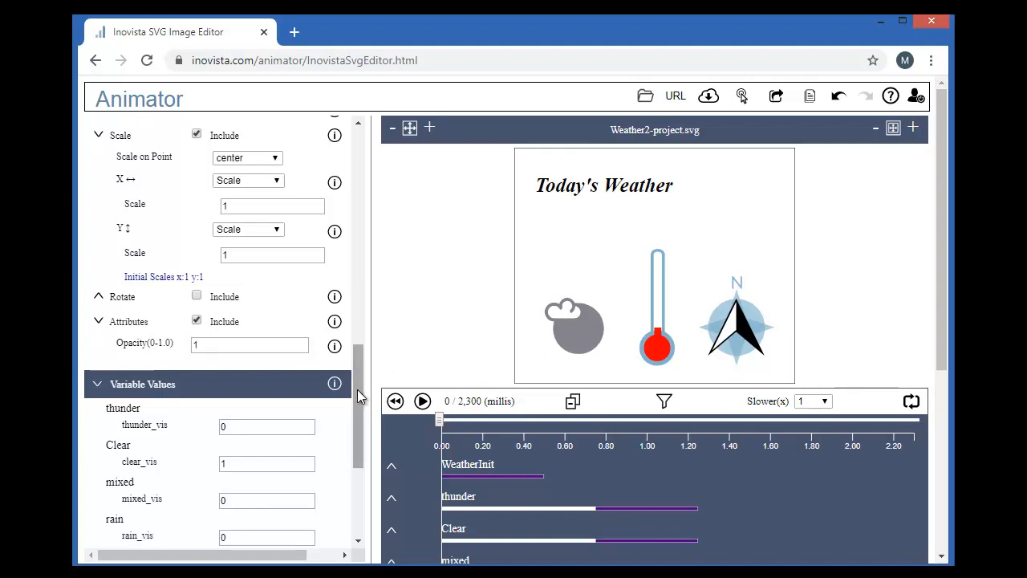
Step: Select the smiley's flat mouth path and add a Morph Path transition to it
left_click_drag(359, 400, 396, 250)
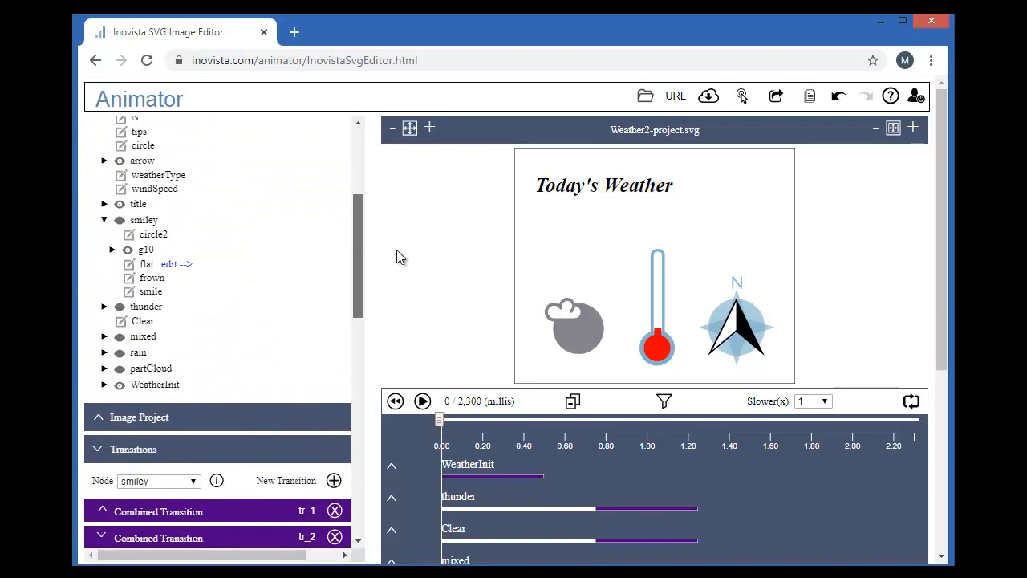
left_click(173, 264)
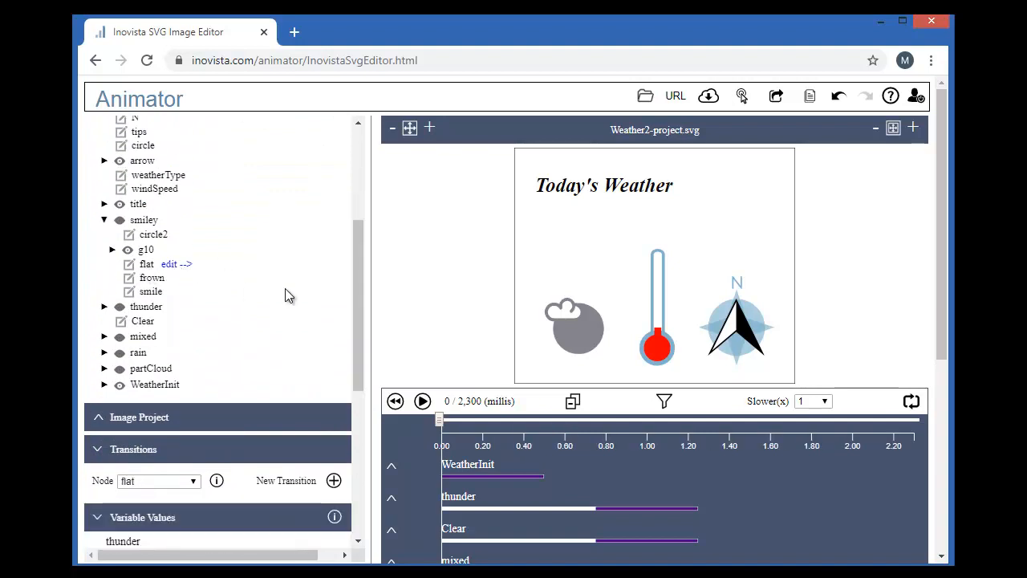
left_click_drag(360, 278, 359, 320)
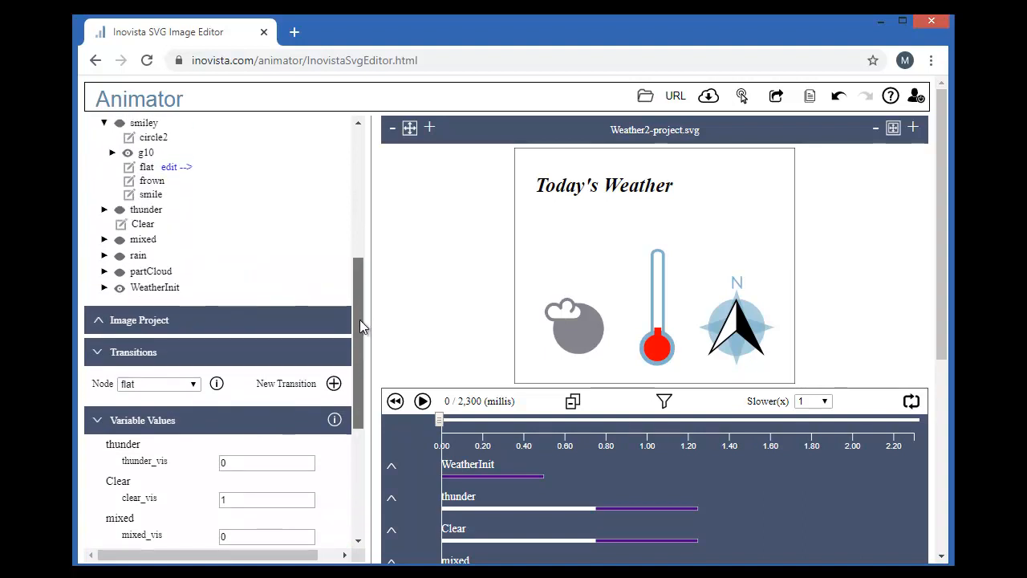
left_click(333, 385)
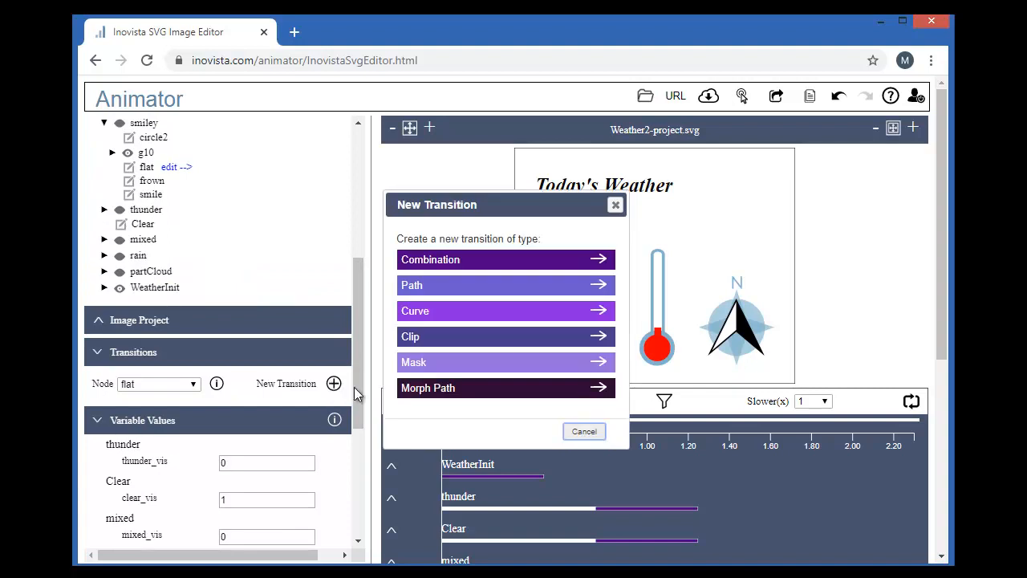
left_click(466, 393)
left_click(214, 424)
Step: Set the path morph transition's duration to 750 ms and its delay to 2300 ms
left_click_drag(358, 288, 361, 333)
double_click(227, 243)
type("750")
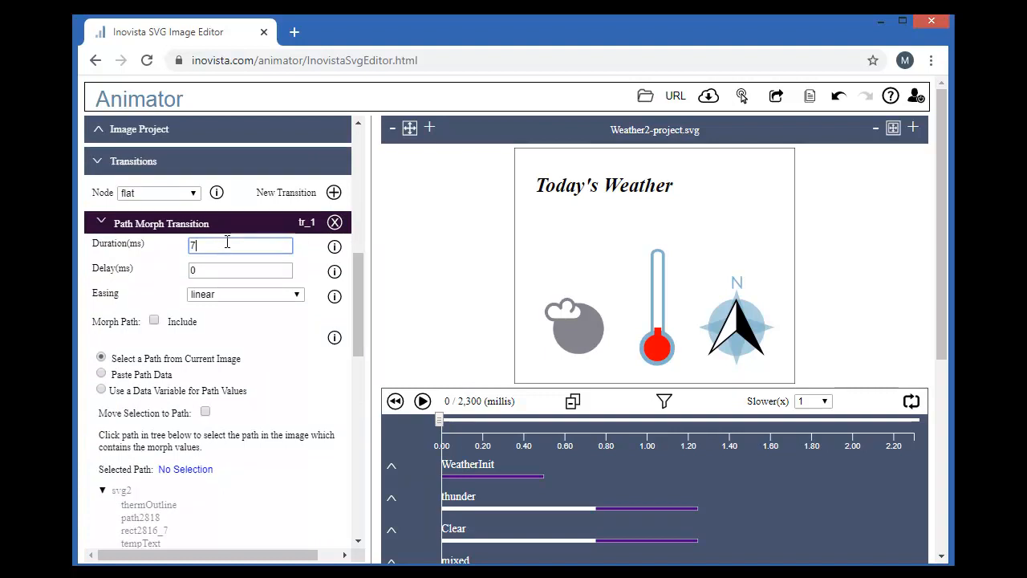
double_click(201, 270)
type("2300")
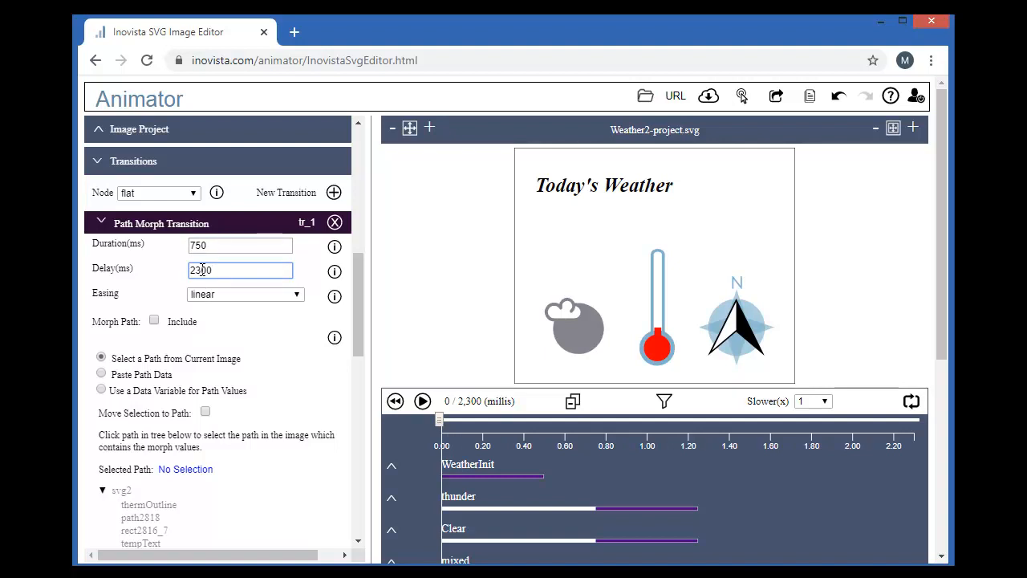
left_click(727, 532)
Step: Include the path morph using a data variable named mouth that refers to a path Id, with the selection moved to the path
left_click(154, 320)
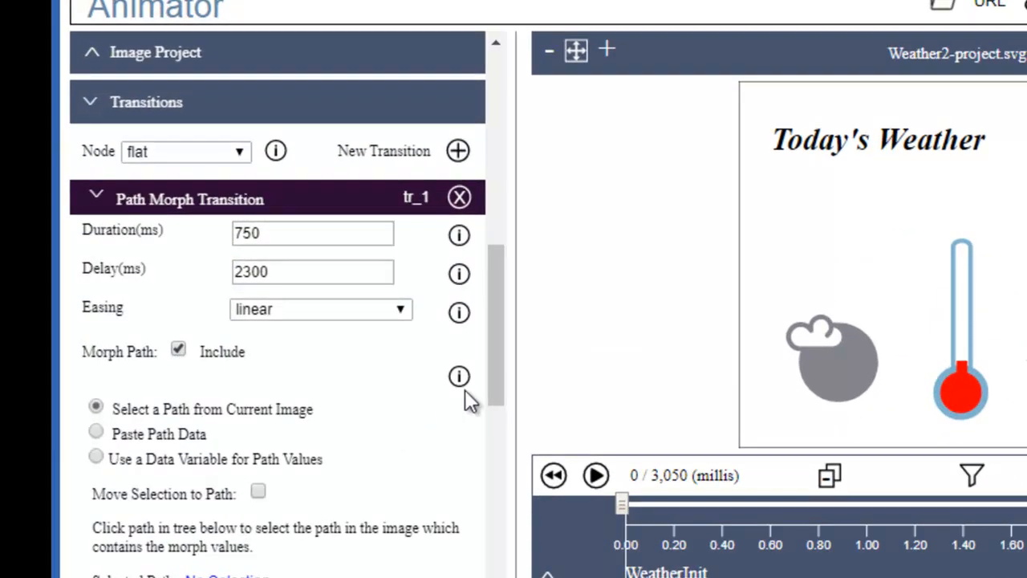
left_click_drag(488, 364, 489, 413)
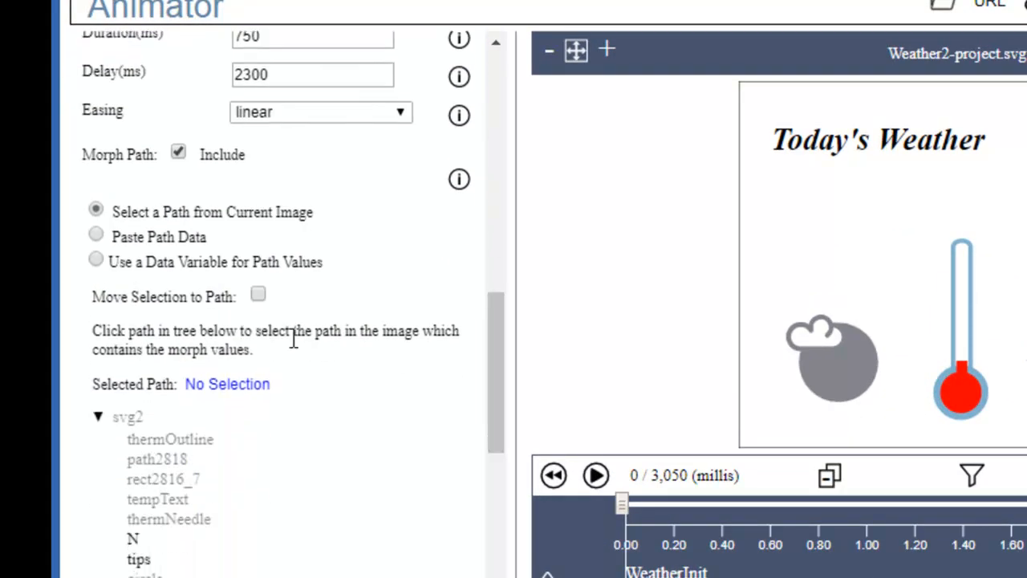
left_click(96, 262)
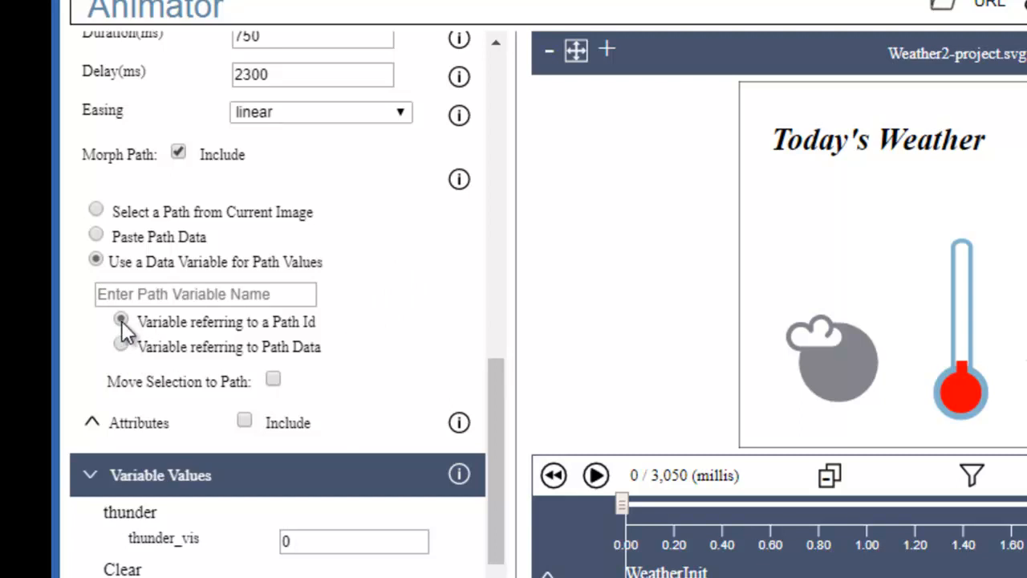
left_click(175, 291)
type("mouth")
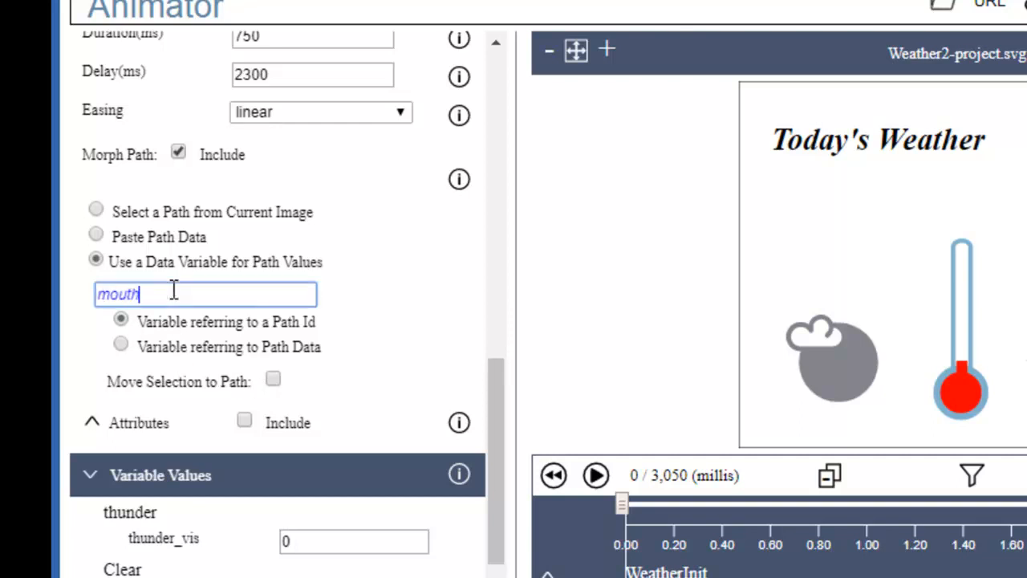
left_click(272, 380)
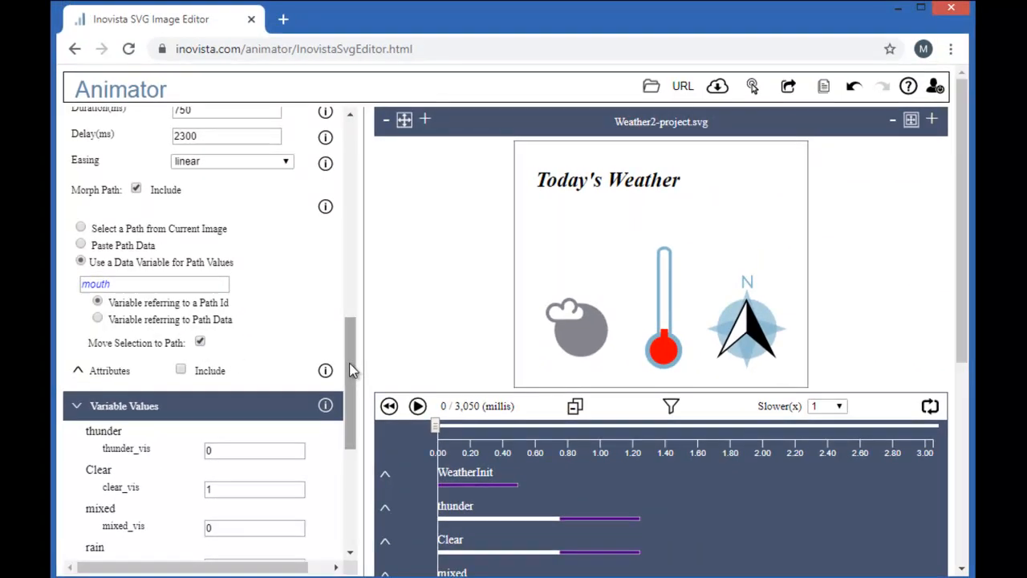
Step: Set the mouth variable to smile and play the animation
left_click_drag(349, 363, 334, 498)
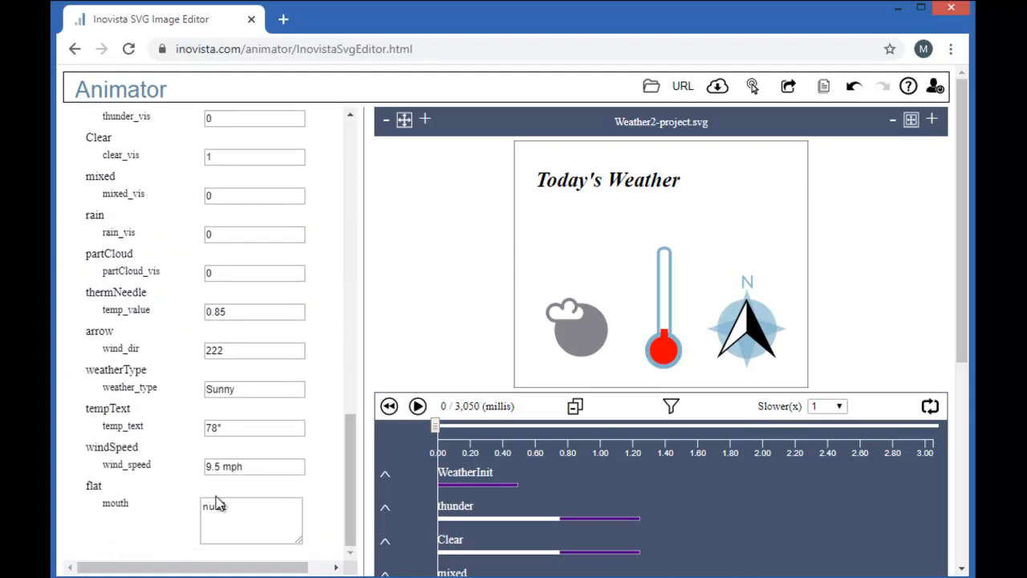
double_click(249, 511)
type("smile")
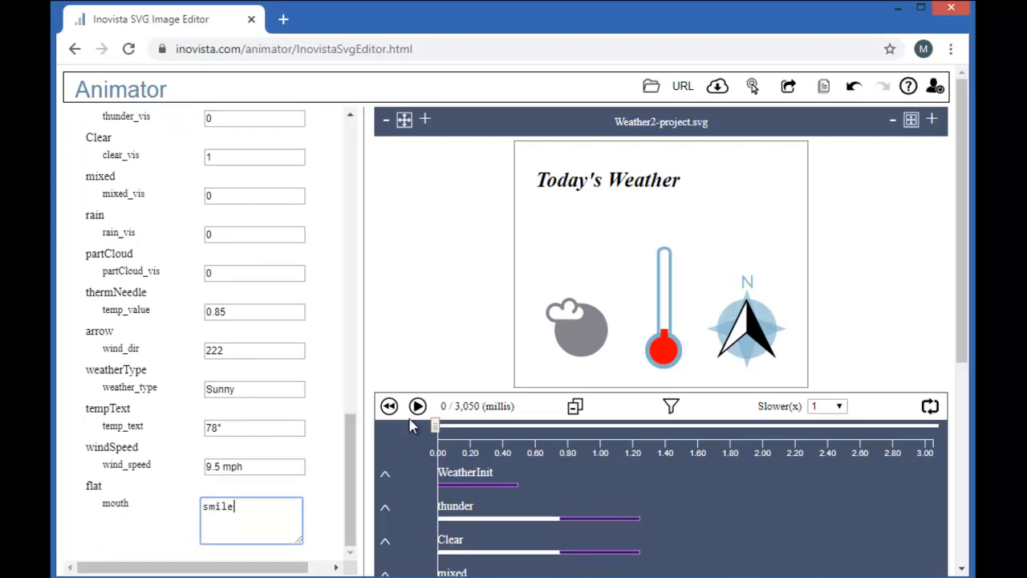
left_click(417, 406)
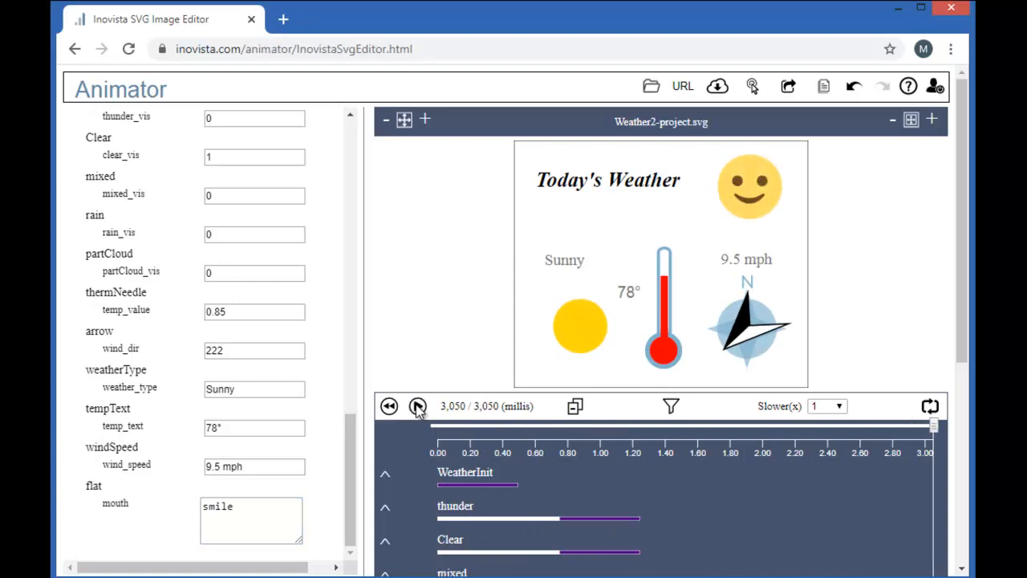
Step: Set the mouth variable to frown and replay the animation
double_click(228, 506)
type("frown")
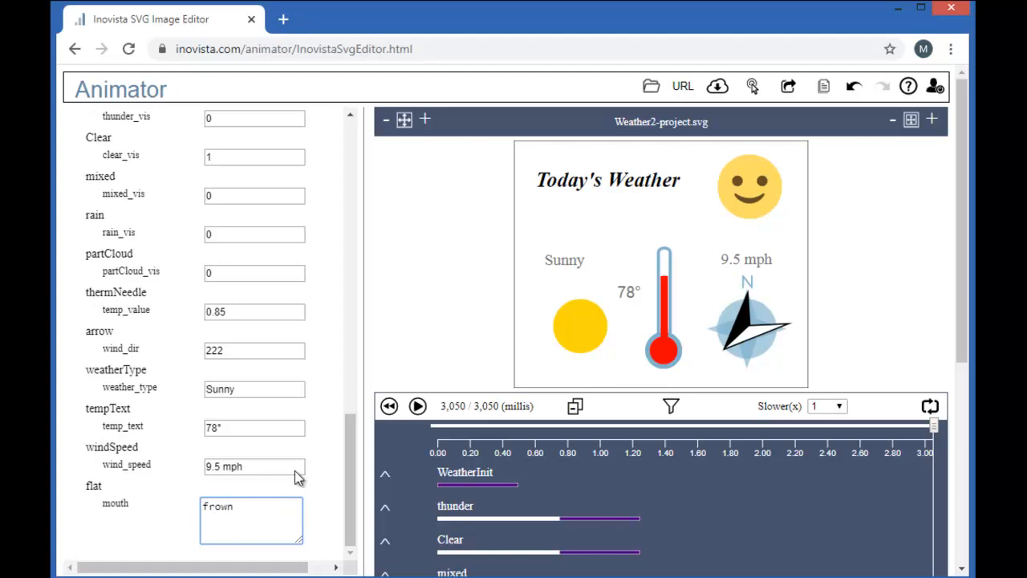
left_click(418, 406)
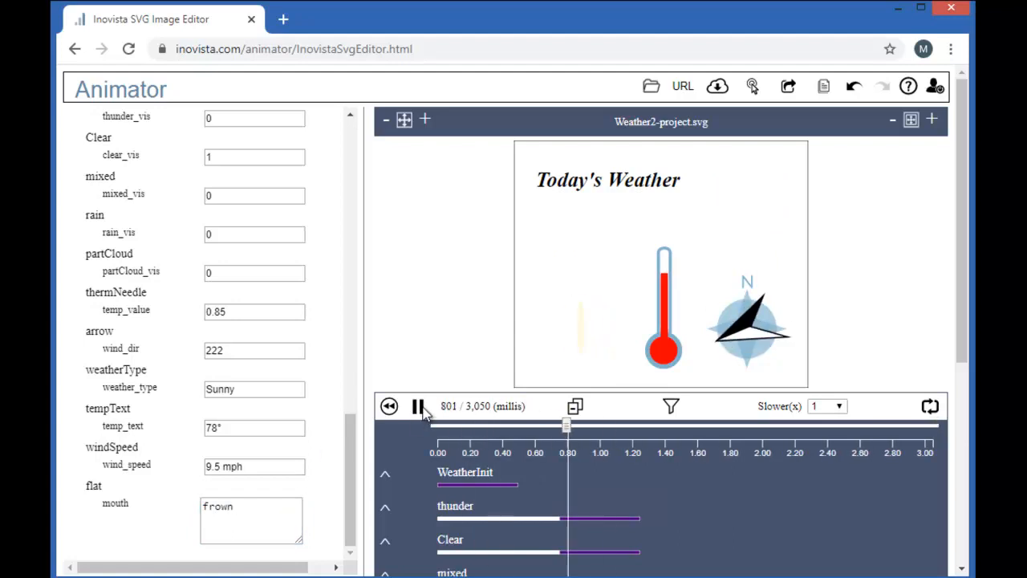